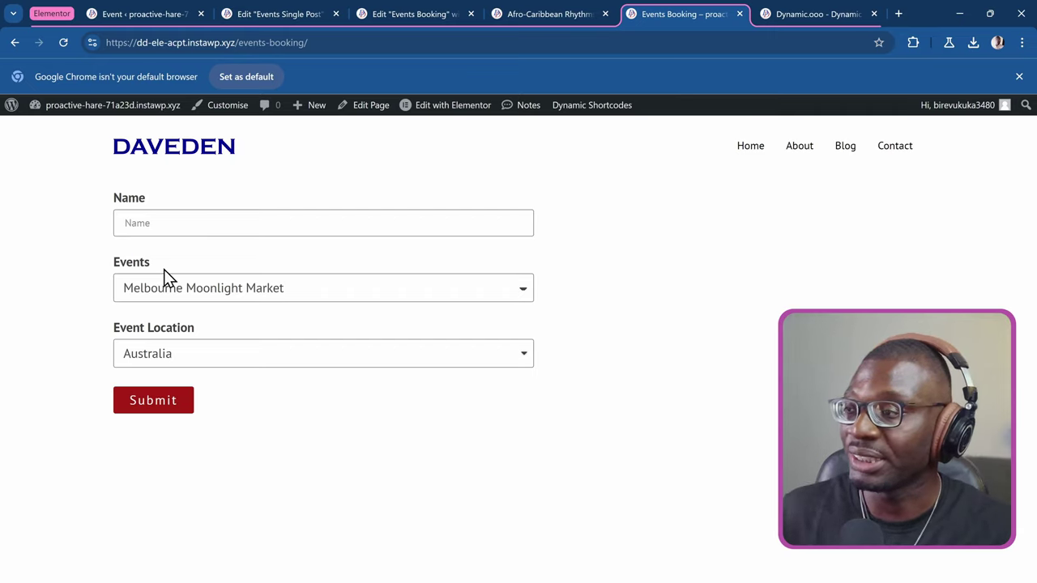
Step: Compare the booking form's Events dropdown with the admin list of events
click(227, 297)
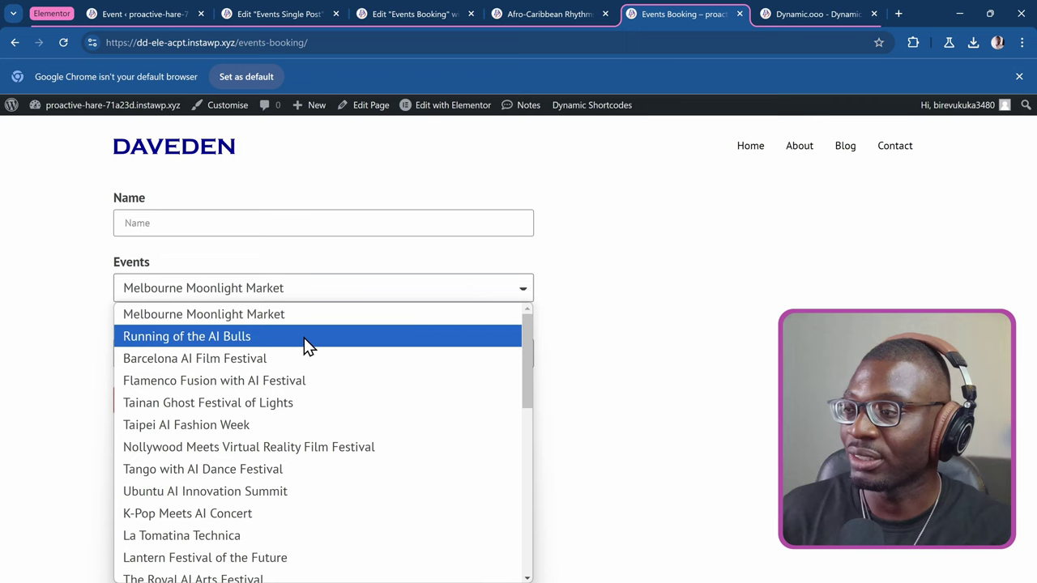
scroll(308, 347, down, 10)
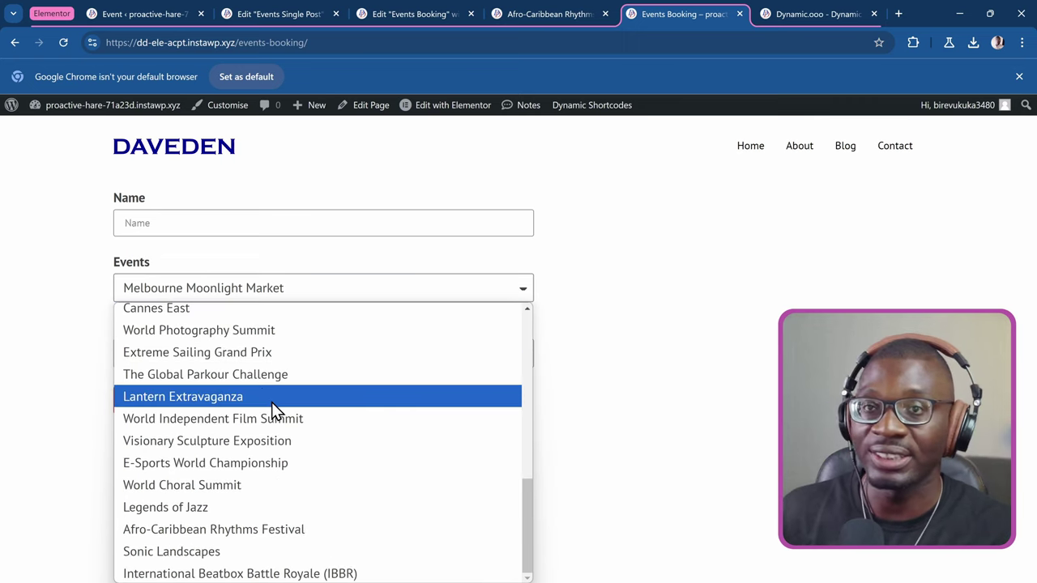
click(142, 16)
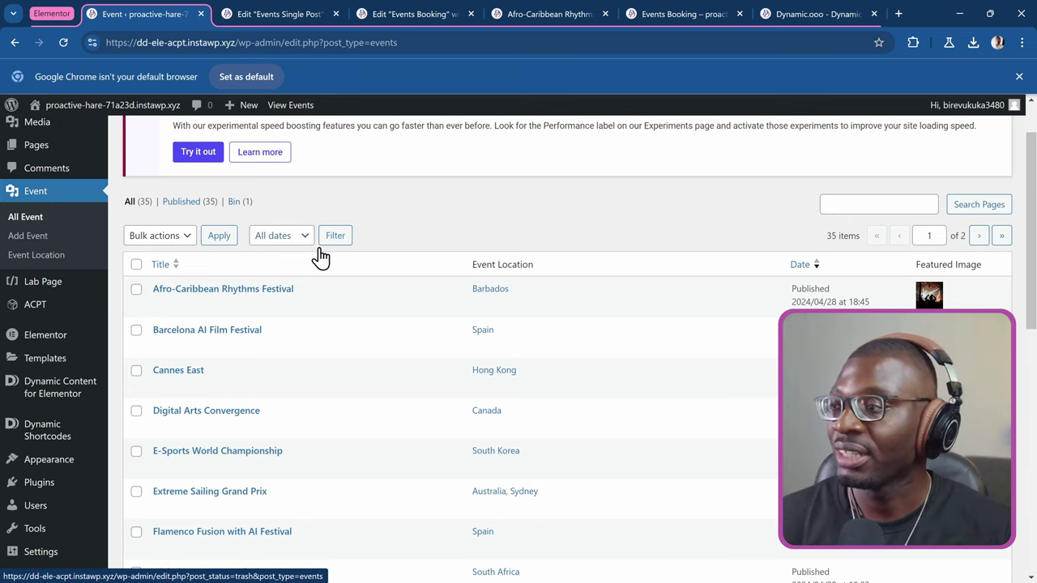
scroll(316, 252, down, 2)
scroll(249, 284, down, 1)
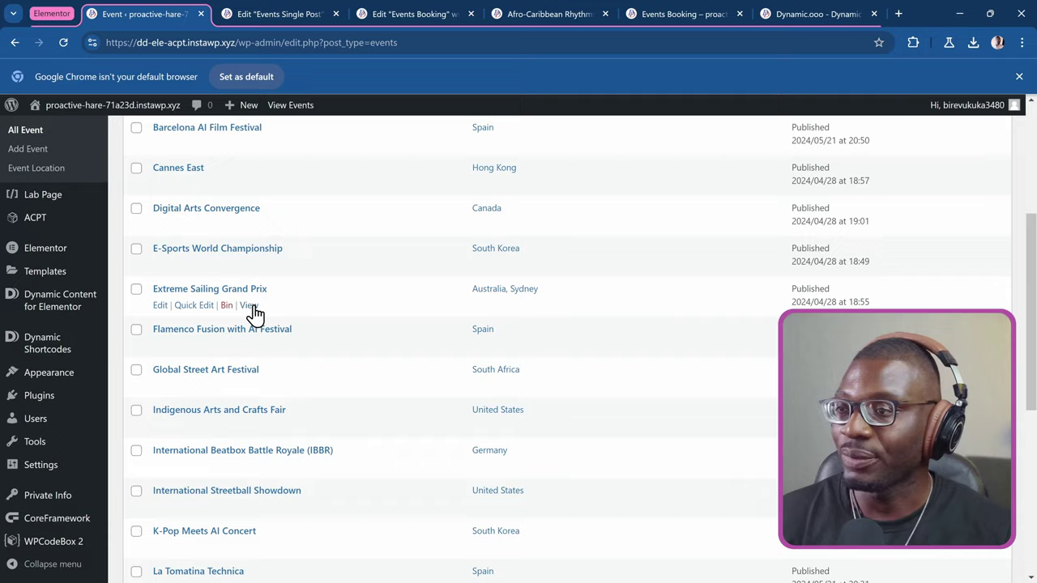
scroll(267, 306, up, 3)
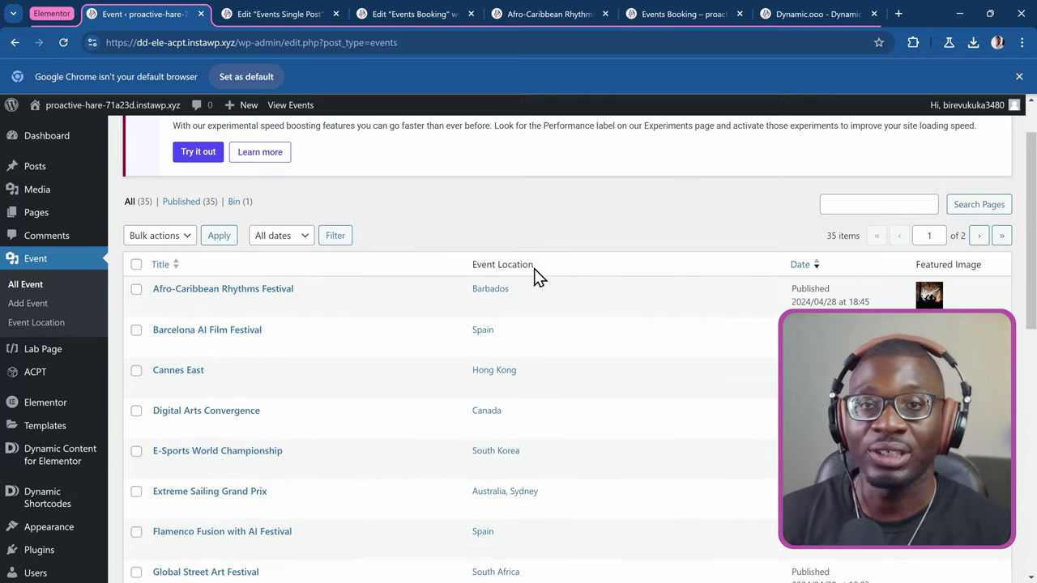
click(695, 13)
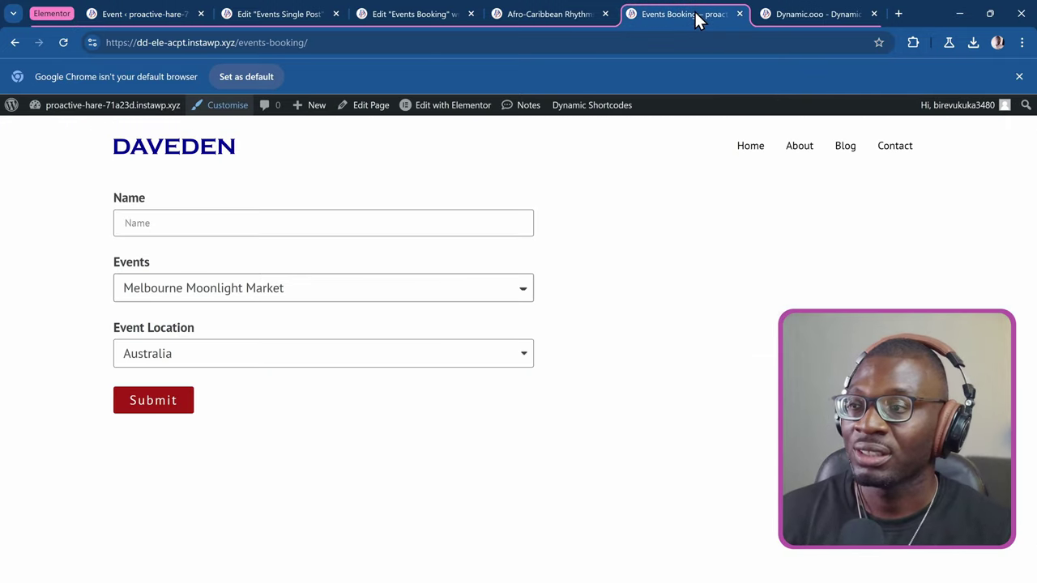
Step: Choose Barcelona AI Film Festival as the event and confirm Spain is the only location offered
click(203, 297)
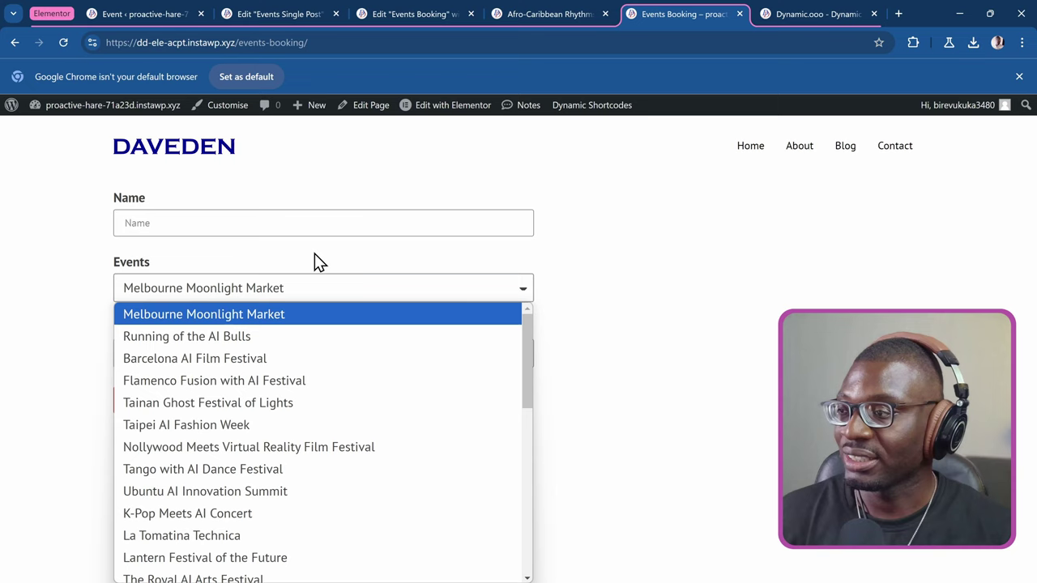
scroll(319, 340, down, 10)
scroll(243, 395, up, 2)
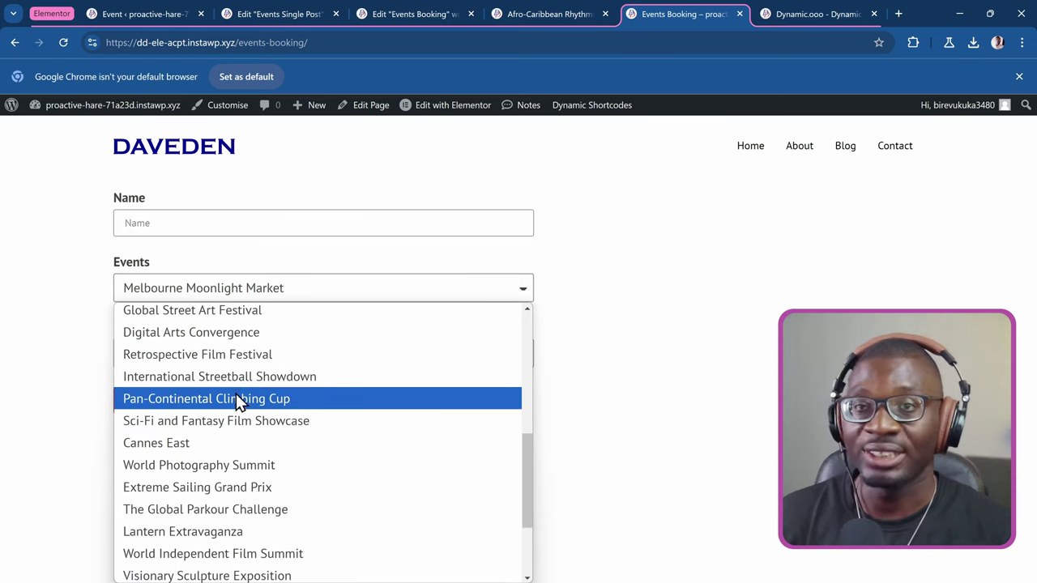
click(621, 314)
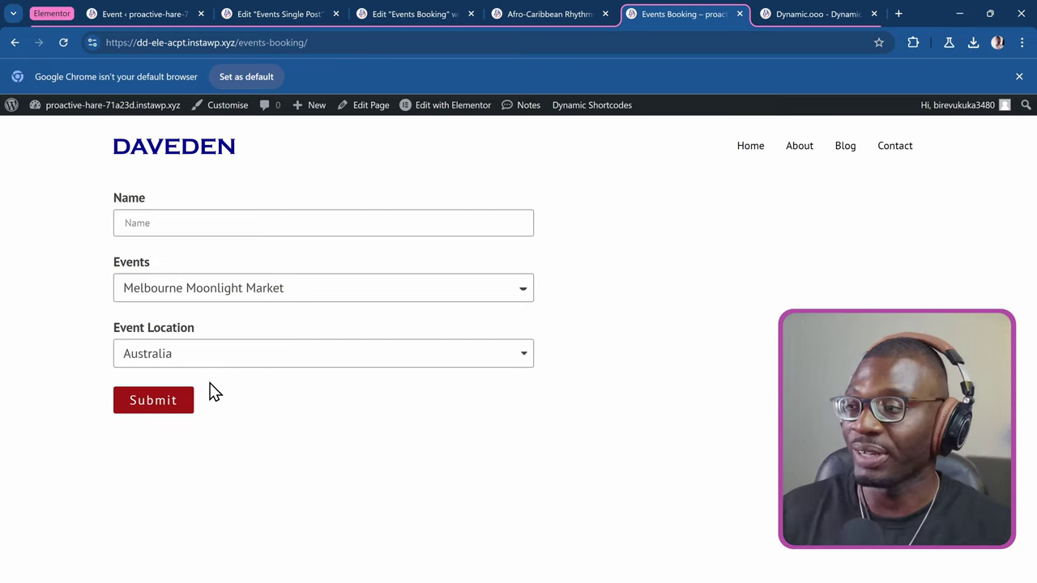
click(154, 355)
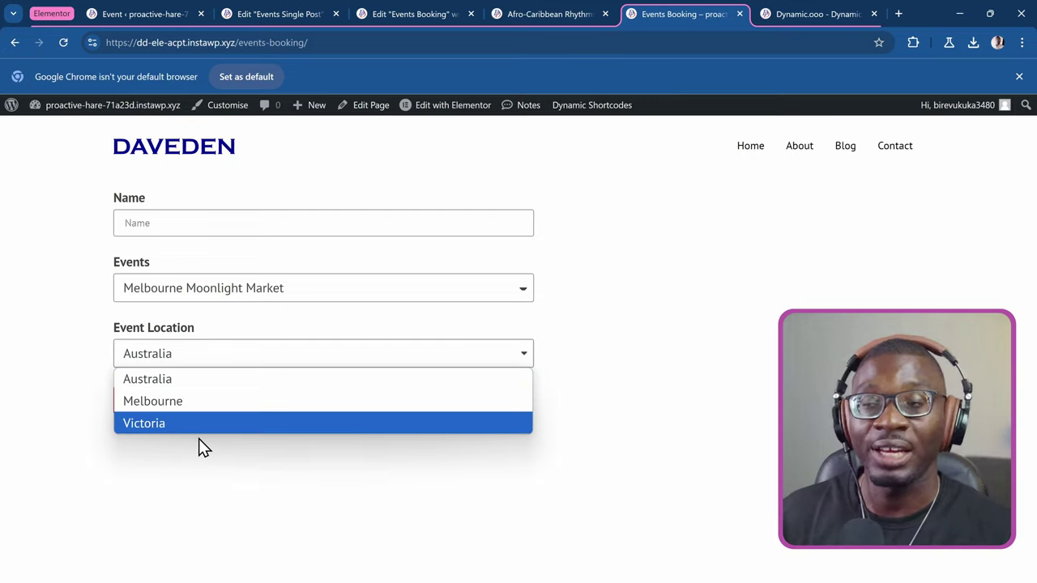
click(259, 288)
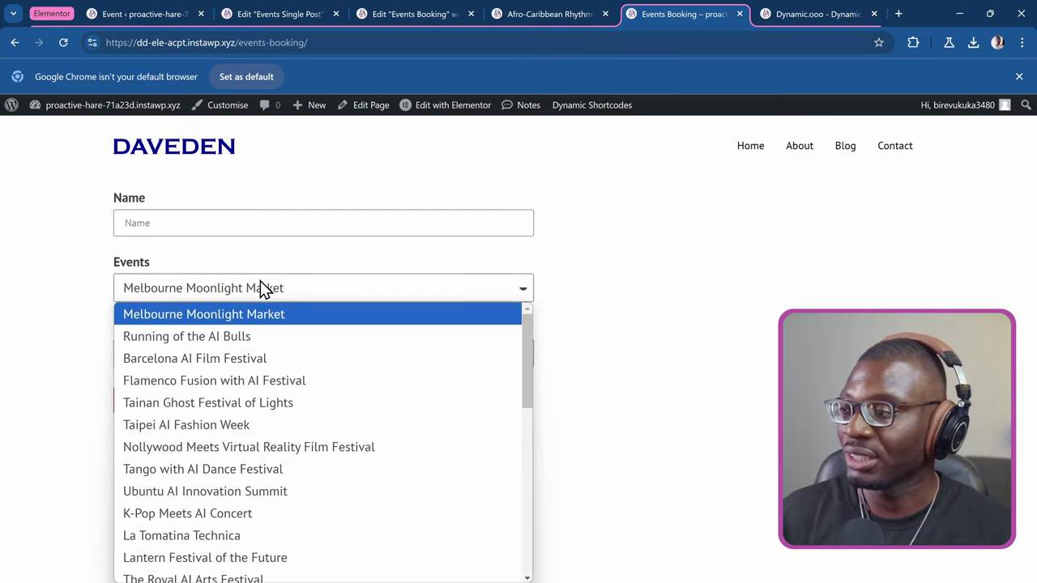
click(267, 366)
click(170, 359)
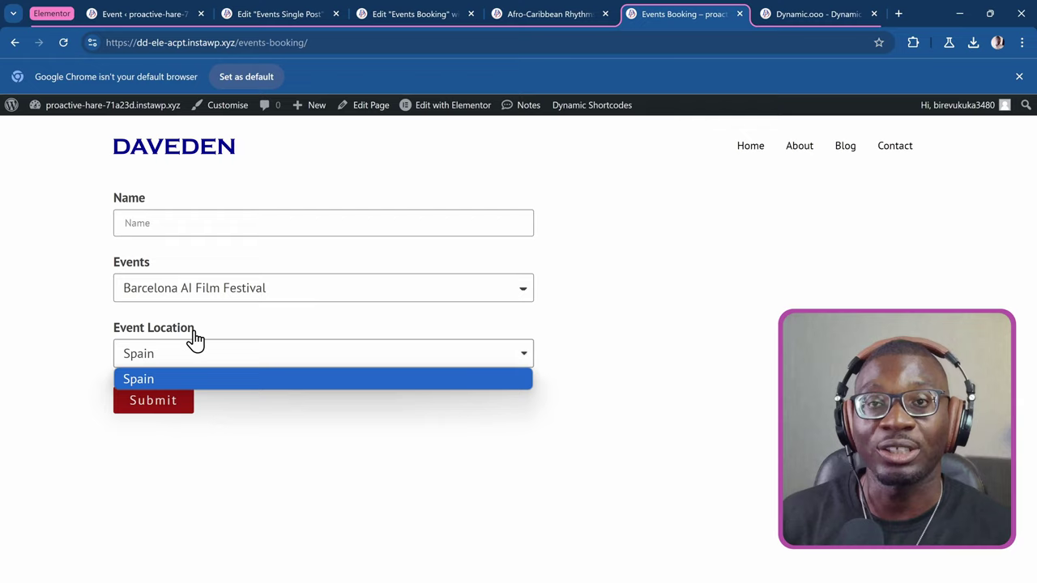
Step: Scroll the admin events list, noting locations such as Melbourne Moonlight Market in Australia, Melbourne, Victoria
click(134, 15)
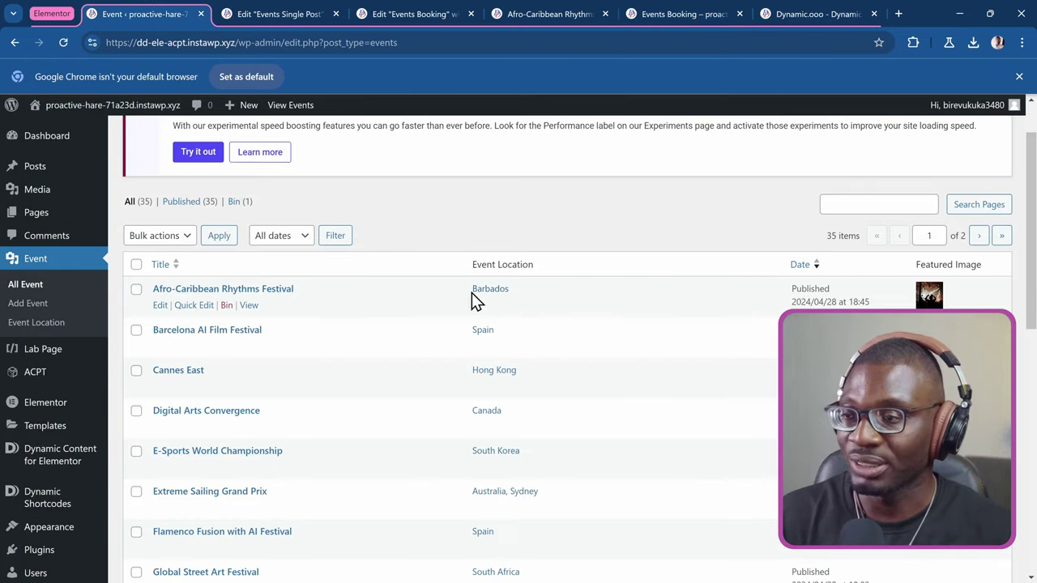
scroll(521, 306, down, 3)
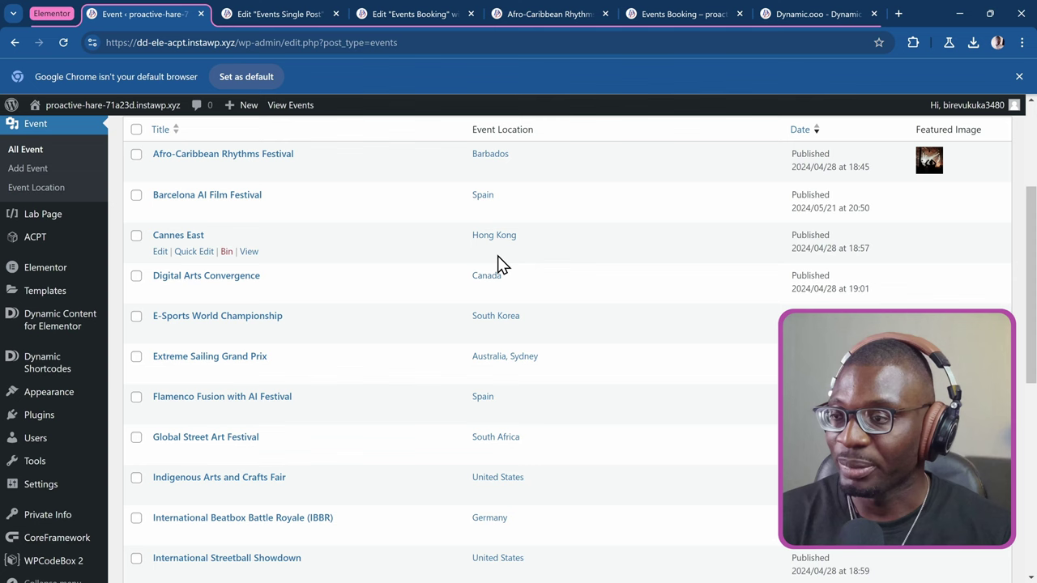
scroll(572, 297, down, 6)
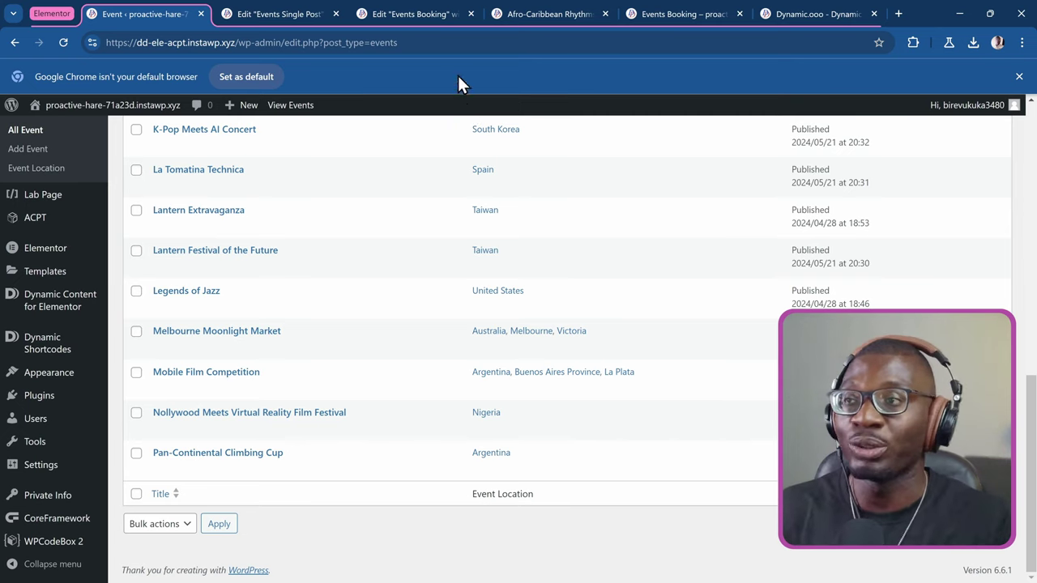
Step: Follow the booking link from the Afro-Caribbean Rhythms Festival event page
click(419, 13)
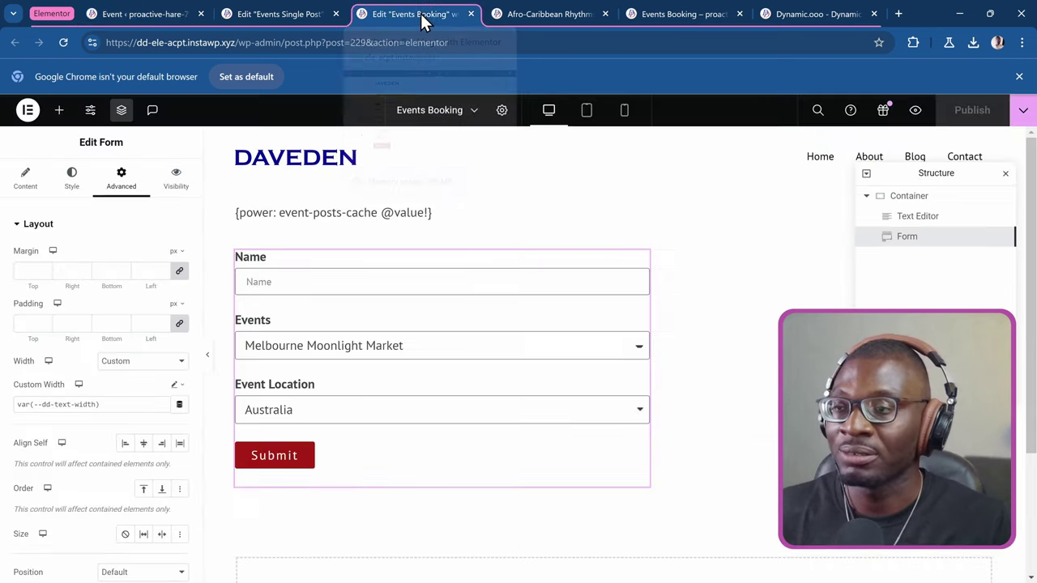
click(502, 16)
scroll(339, 246, up, 3)
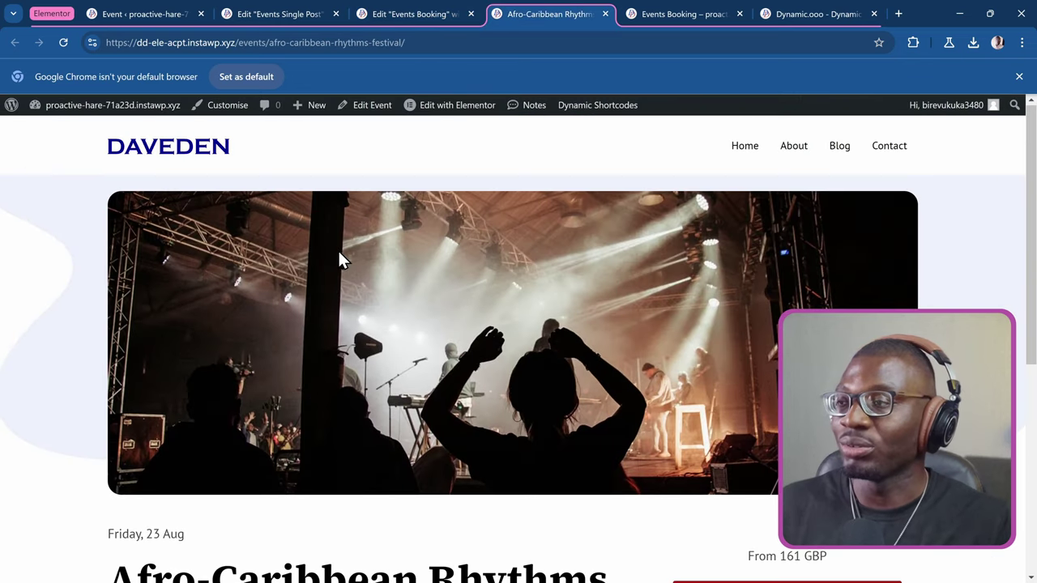
scroll(339, 259, down, 3)
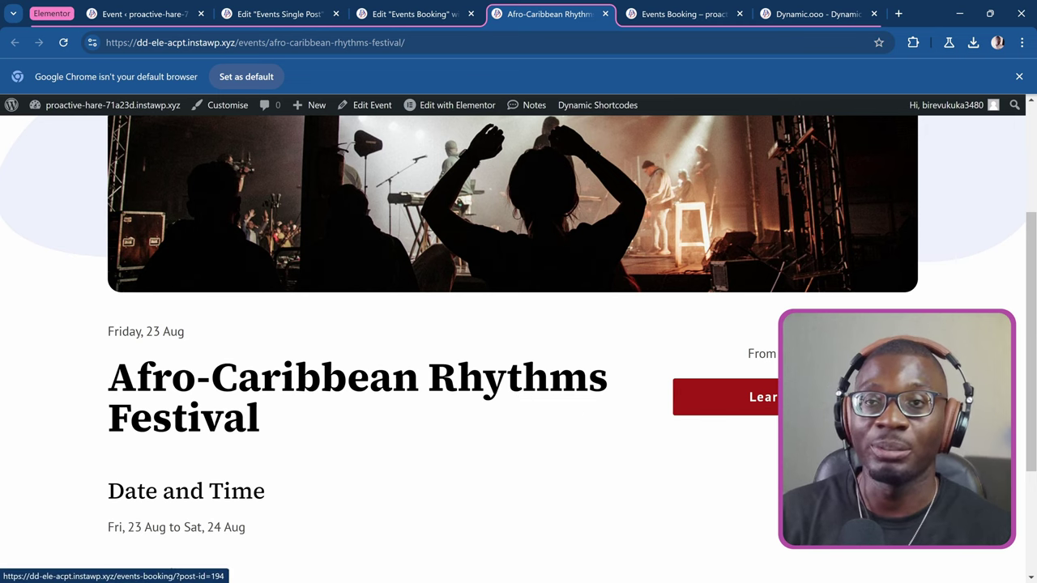
click(742, 397)
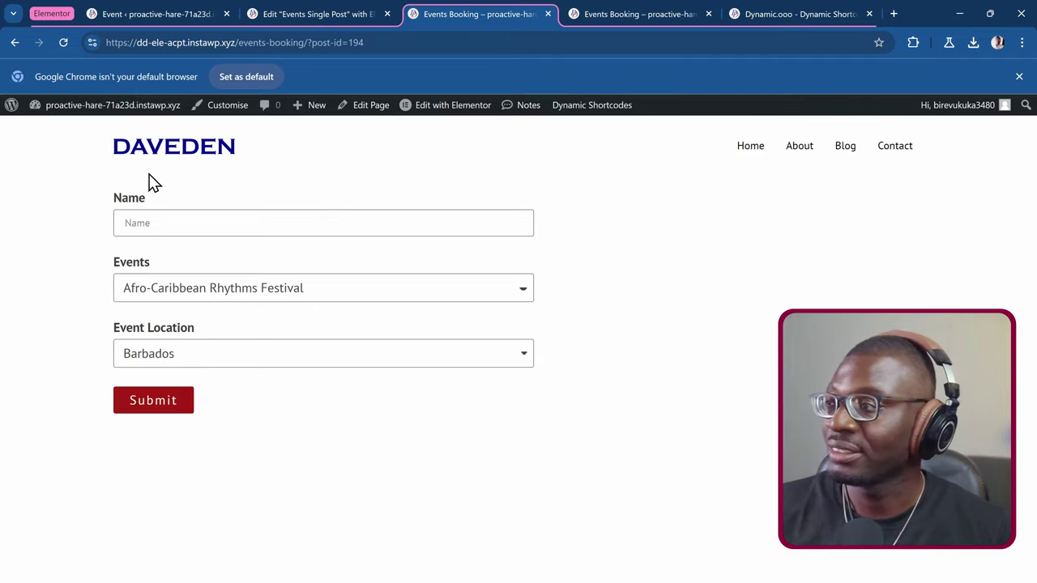
Step: View Melbourne Moonlight Market from the admin list and follow its Learn More booking link
click(165, 13)
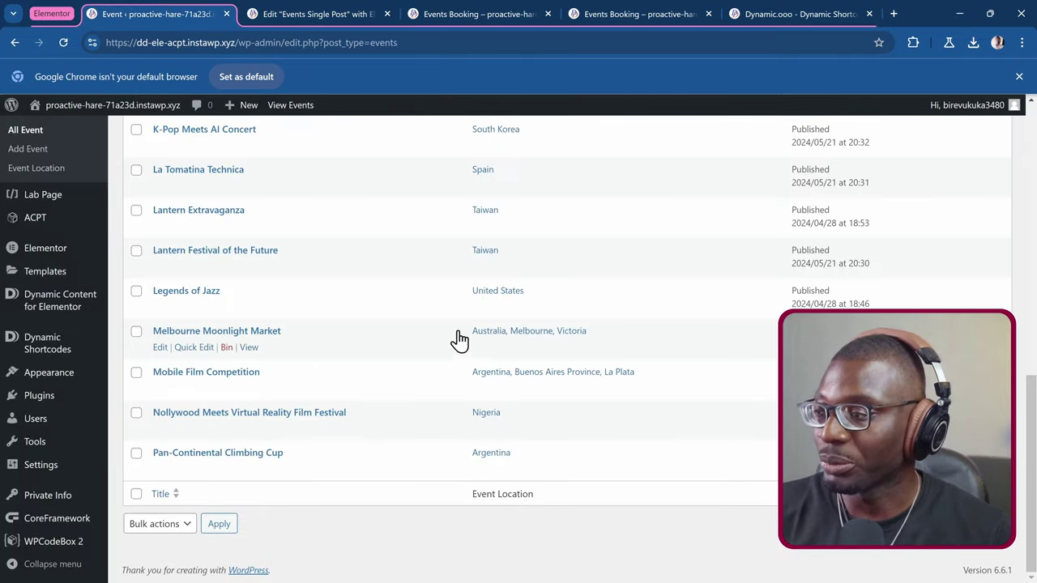
scroll(236, 308, up, 10)
scroll(259, 324, down, 2)
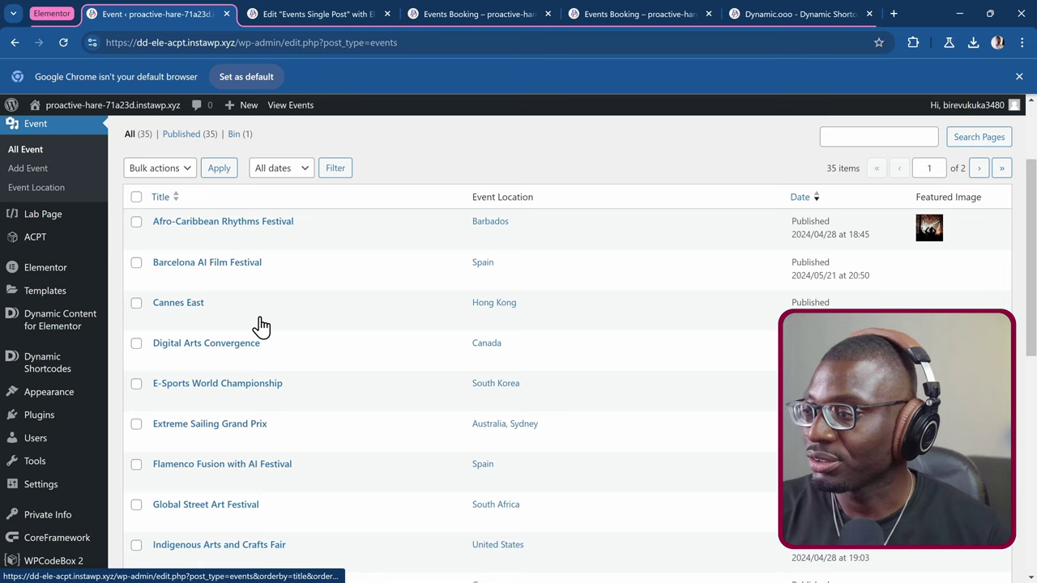
scroll(259, 312, down, 10)
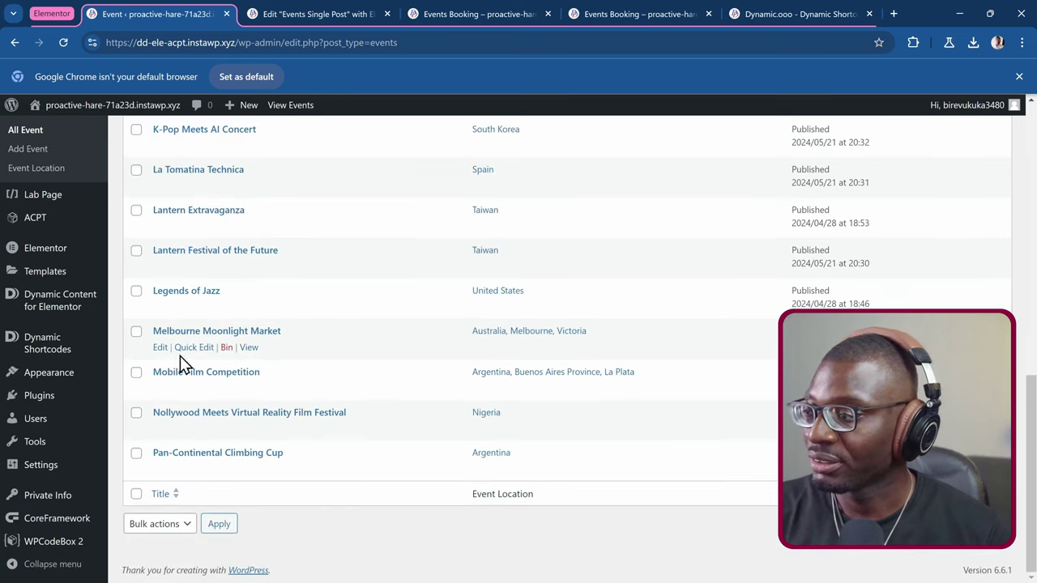
click(249, 348)
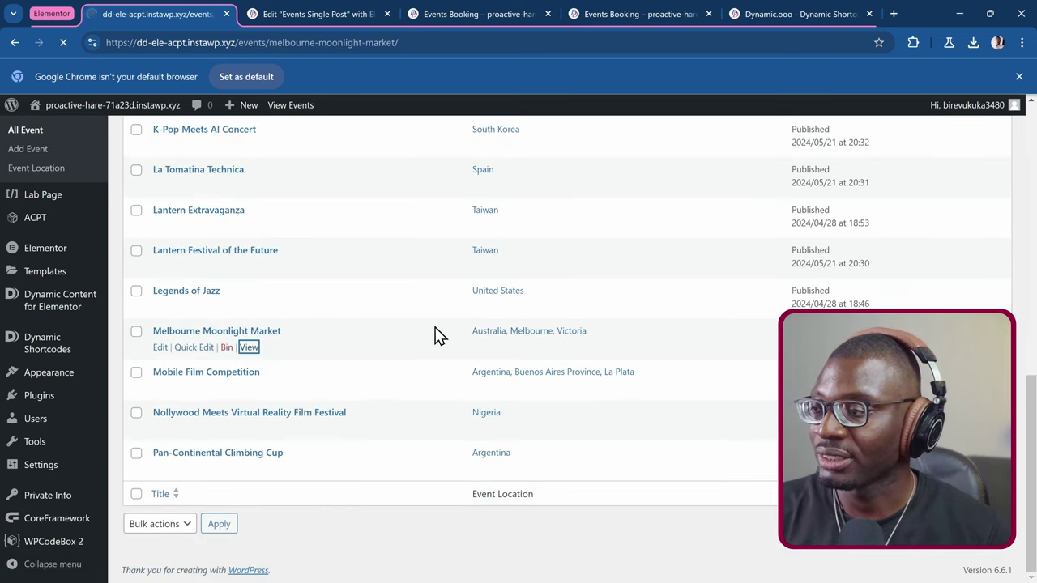
scroll(444, 332, down, 4)
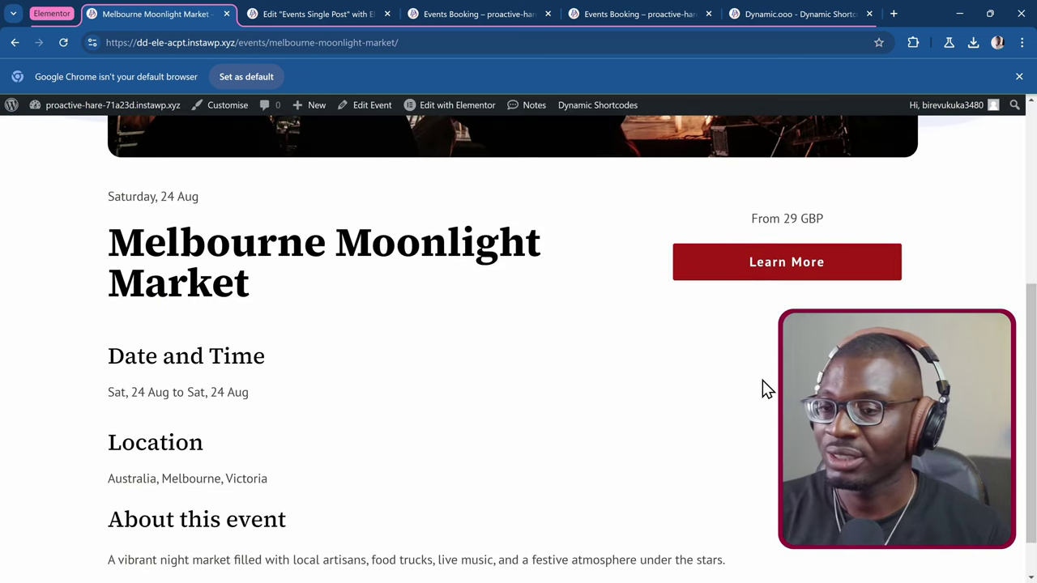
click(767, 271)
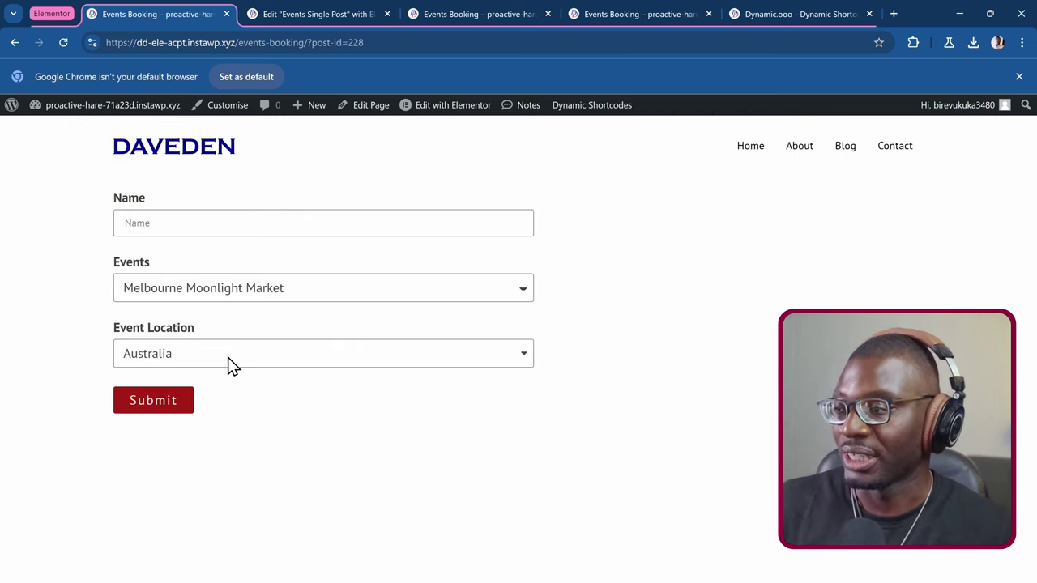
Step: Check the Australia location, then try Flamenco Fusion with AI Festival and Retrospective Film Festival as events
click(176, 363)
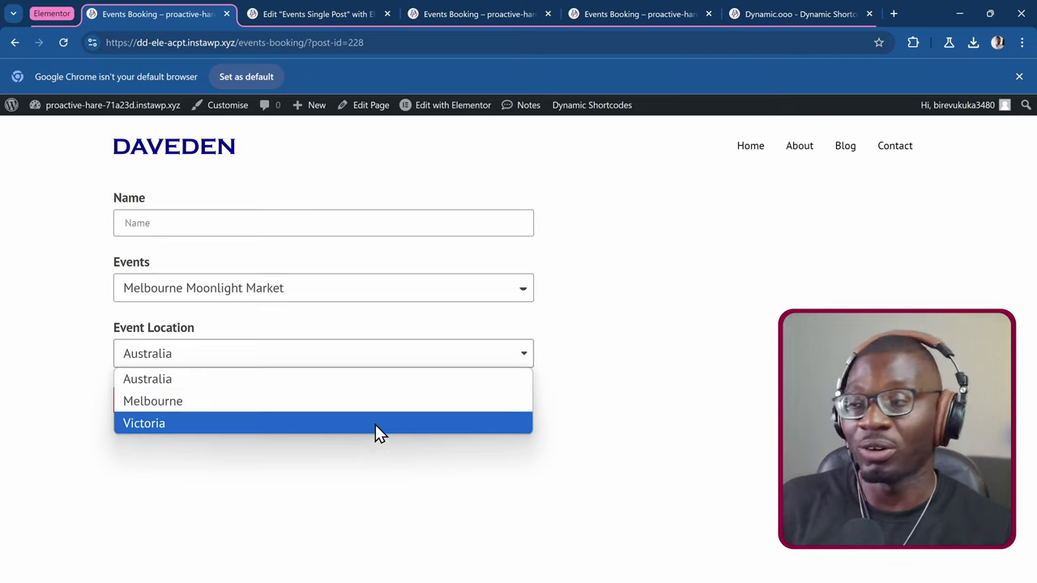
click(143, 287)
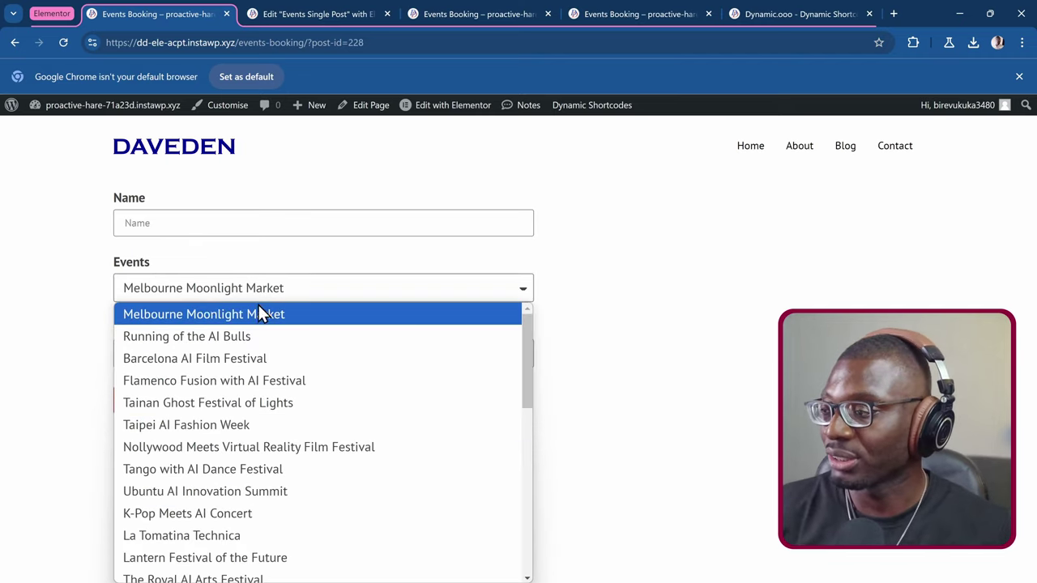
click(302, 388)
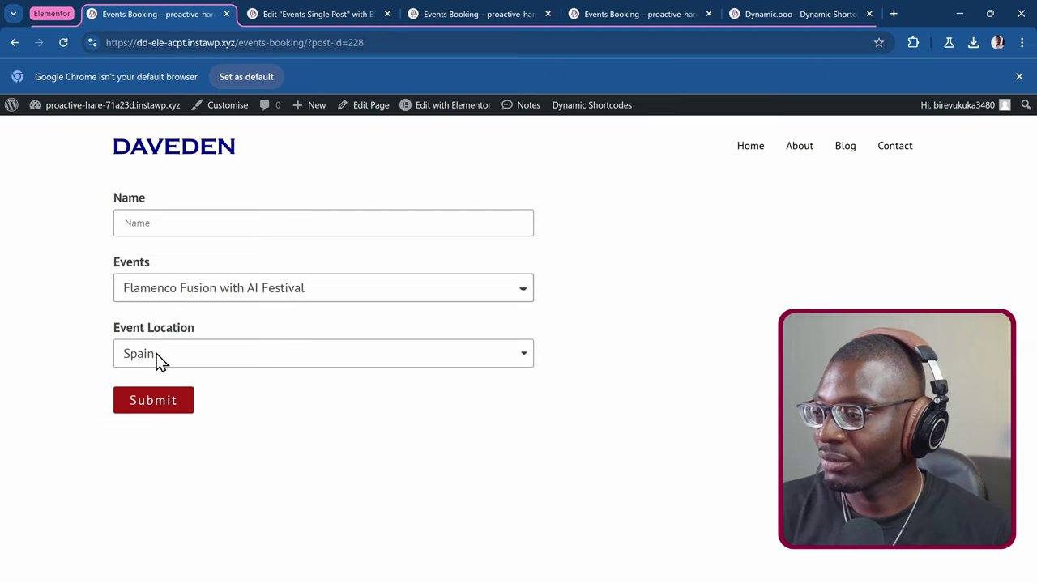
click(214, 295)
scroll(301, 462, down, 4)
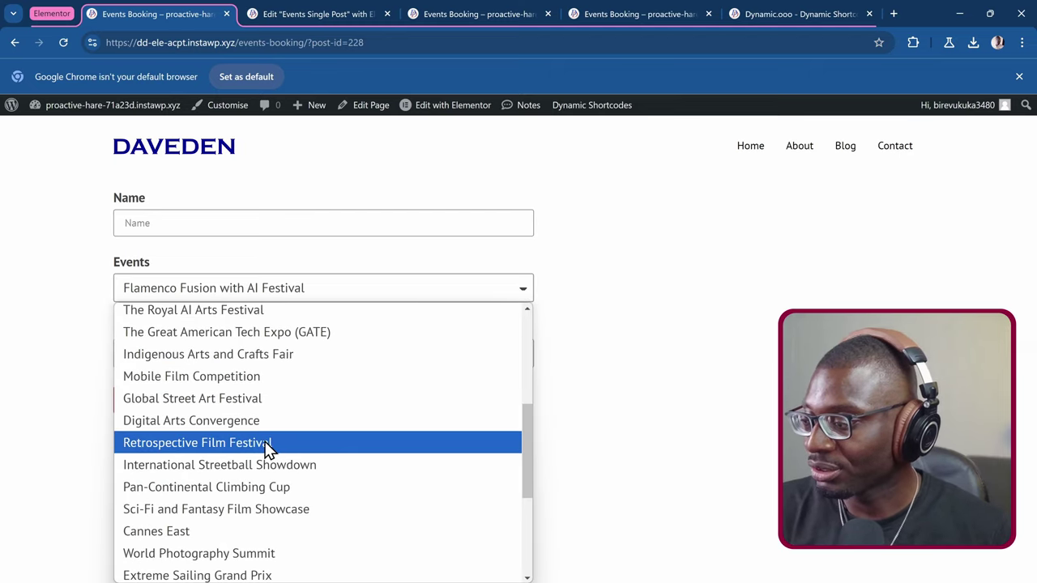
click(234, 444)
Step: Choose The Royal AI Arts Festival and confirm the location is United Kingdom
click(234, 286)
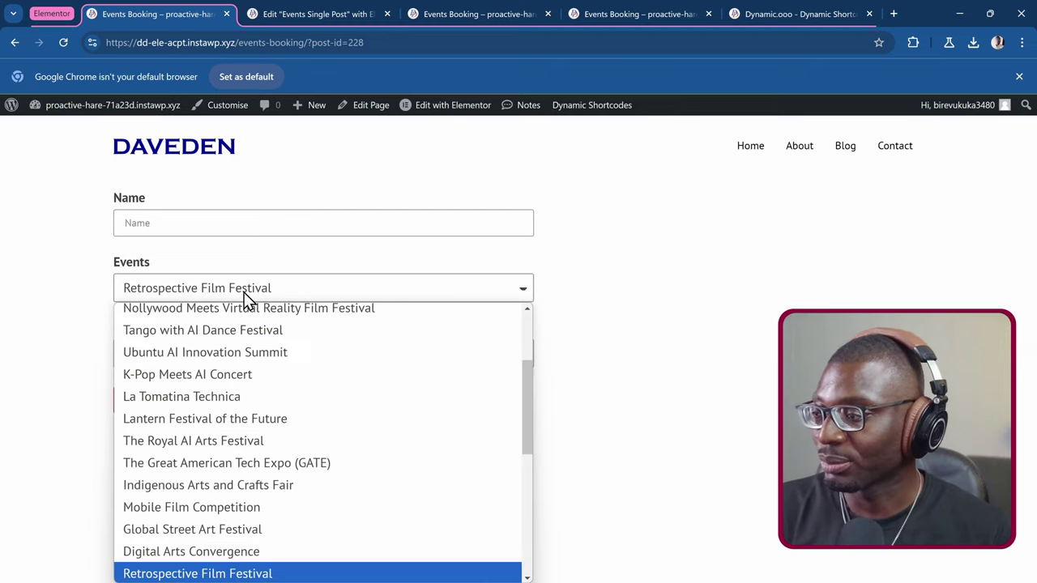
click(322, 448)
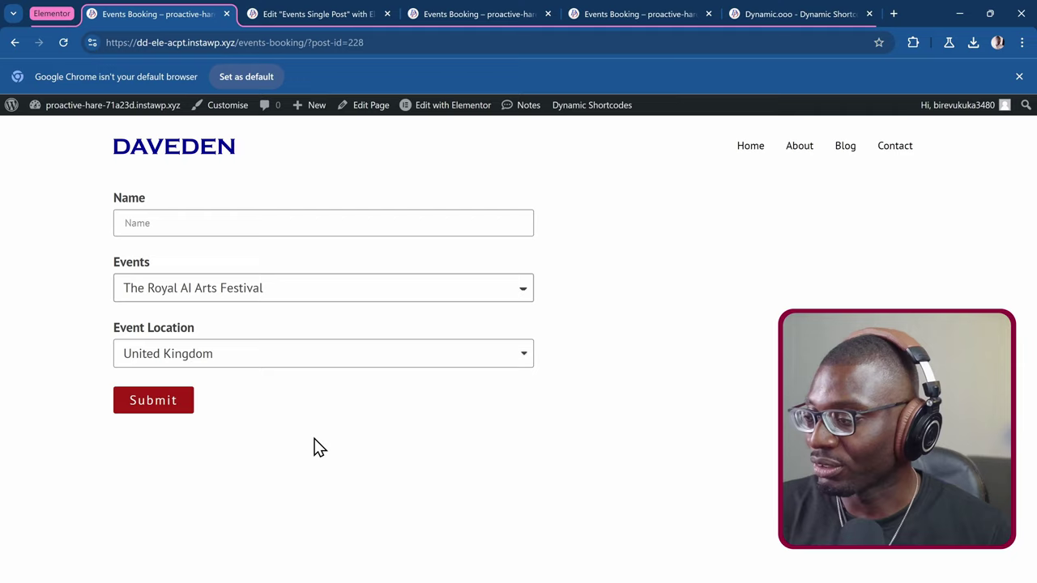
click(195, 363)
click(186, 381)
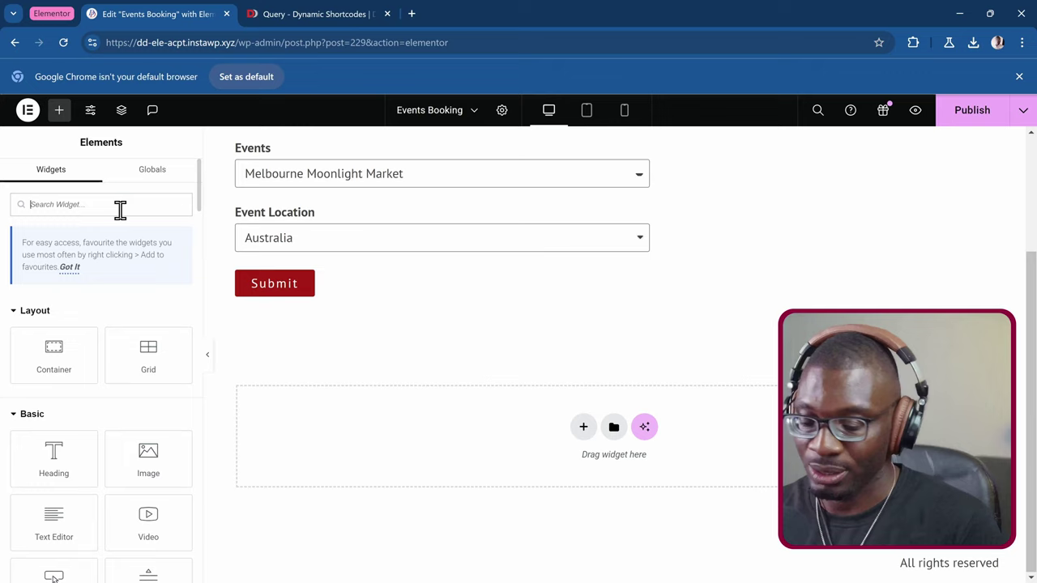
Step: Add a Form widget below the booking form and delete its Message and Email fields
text(form)
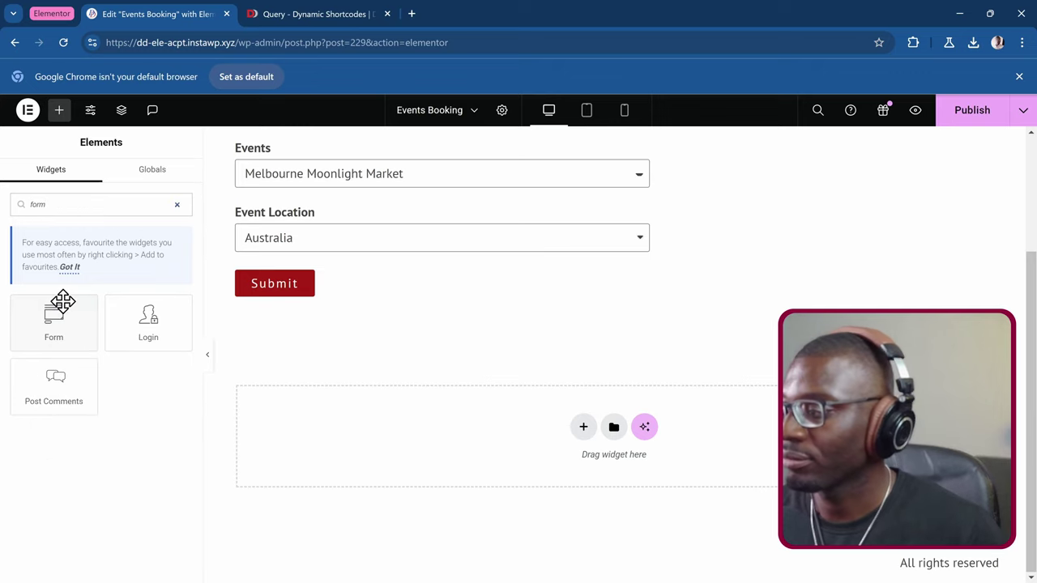
drag(62, 301, 516, 433)
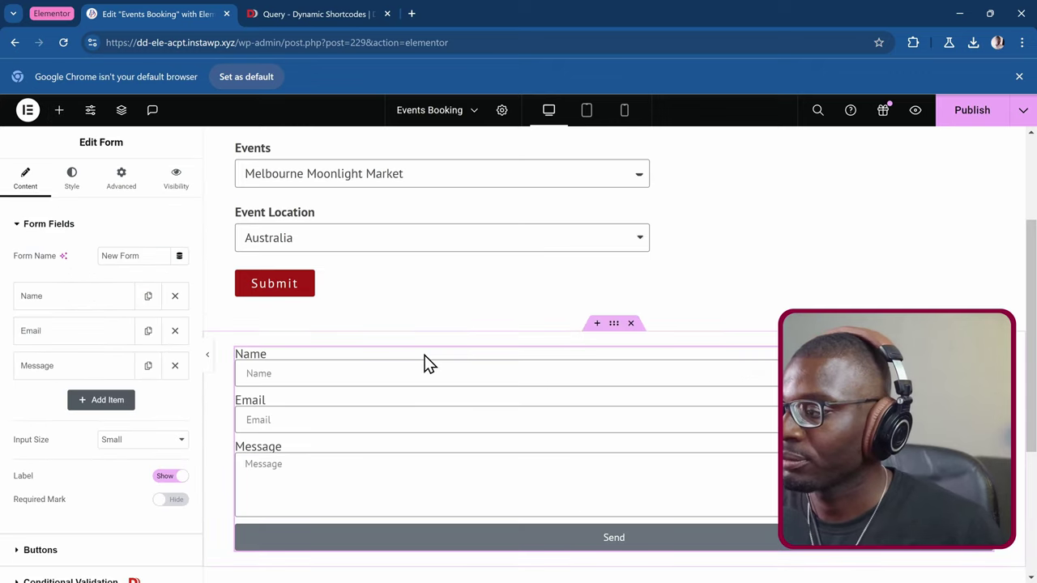
scroll(423, 364, down, 1)
click(175, 366)
click(175, 330)
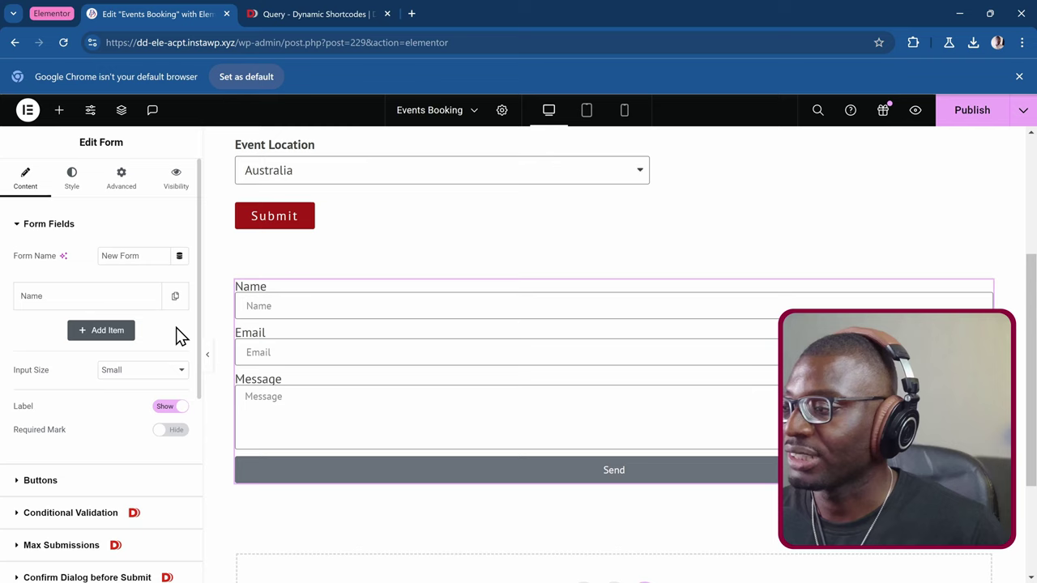
Step: Add a second form field with type Checkbox
click(132, 333)
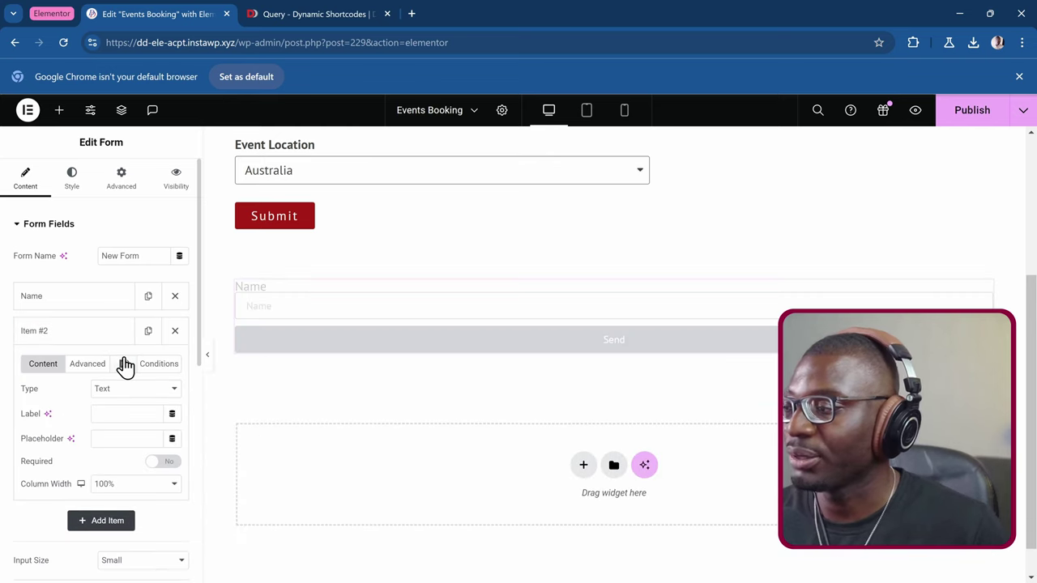
click(102, 392)
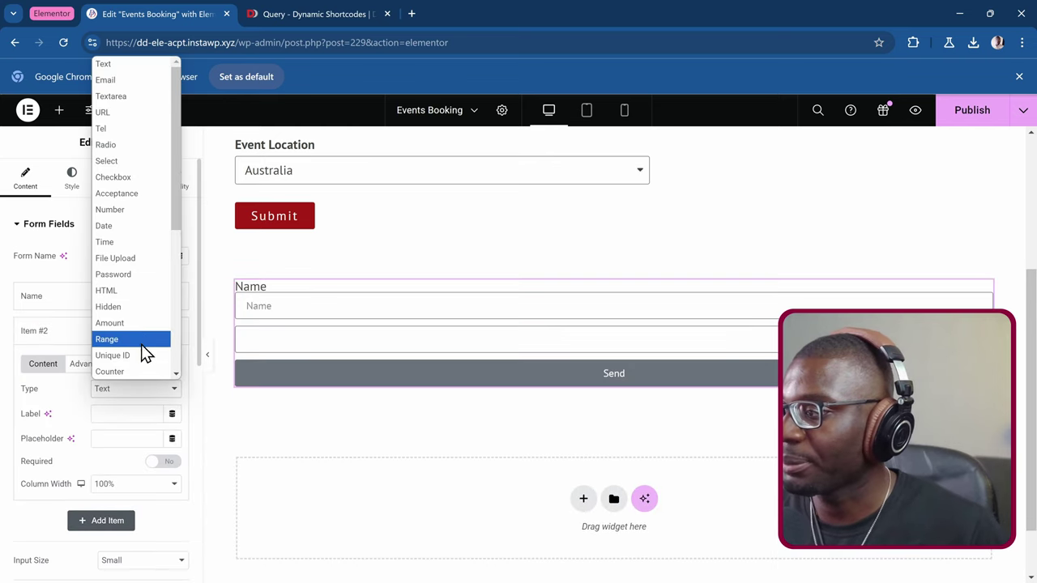
click(142, 178)
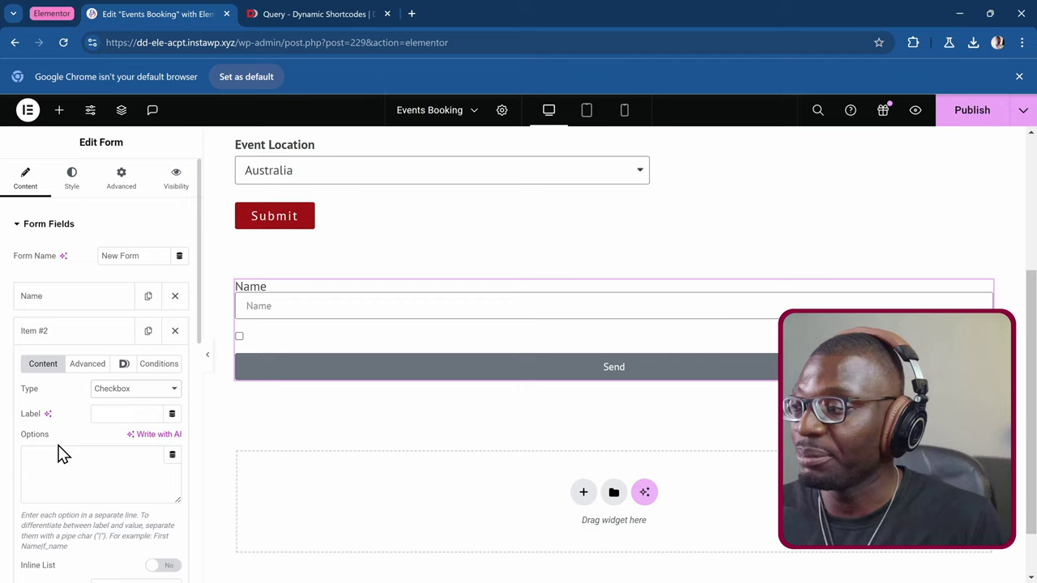
scroll(64, 455, down, 3)
scroll(65, 382, up, 1)
Step: Set the checkbox field's Options to a Dynamic Shortcodes tag and open its empty shortcode box
click(67, 330)
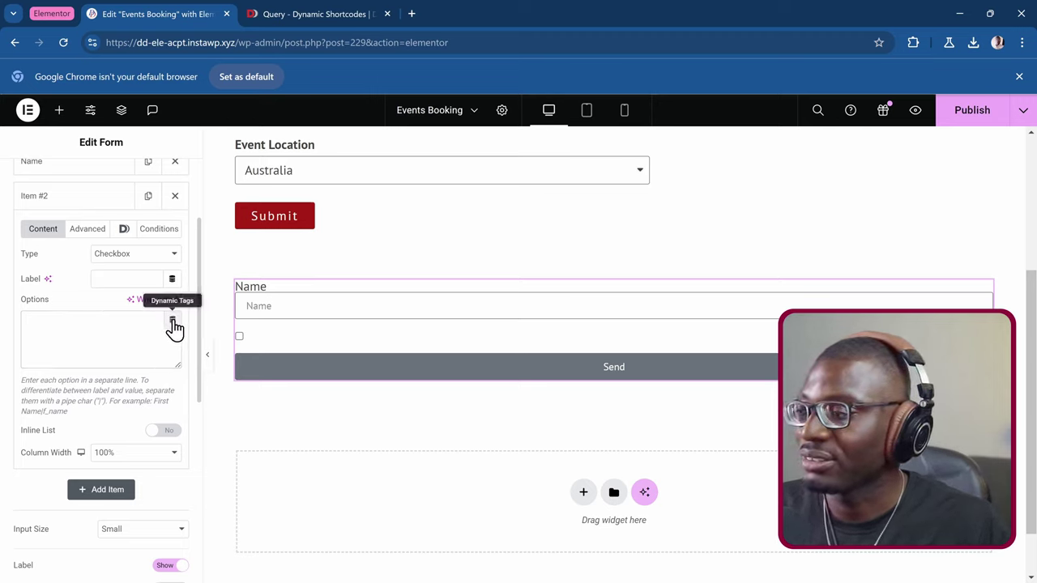
click(173, 321)
scroll(153, 419, down, 5)
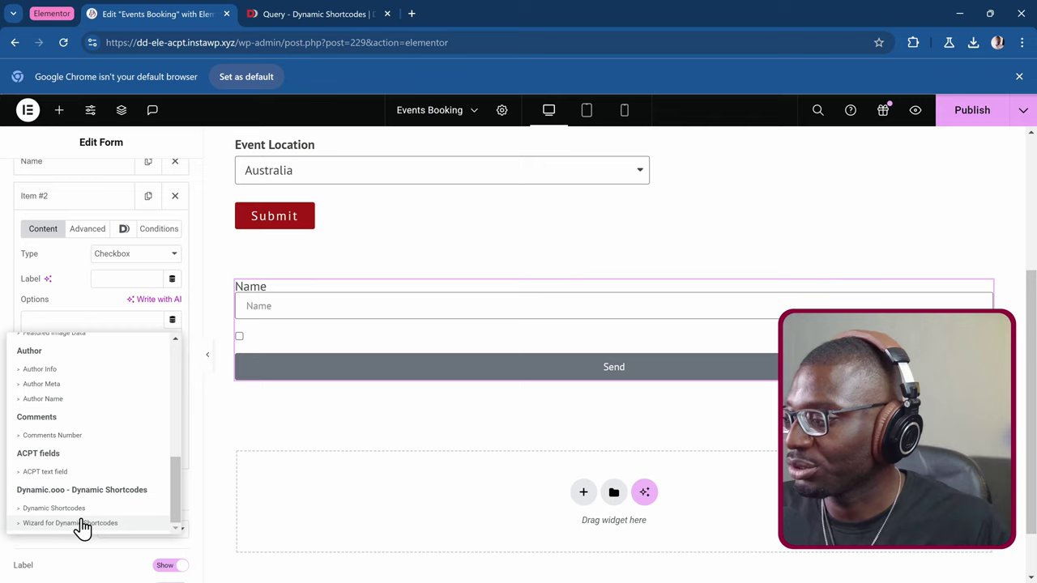
click(53, 509)
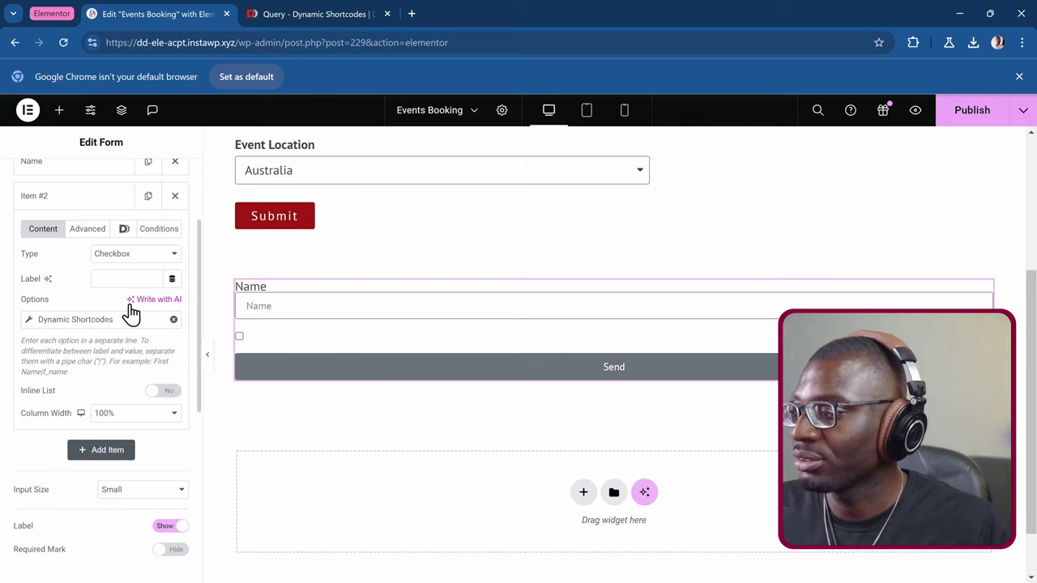
click(32, 325)
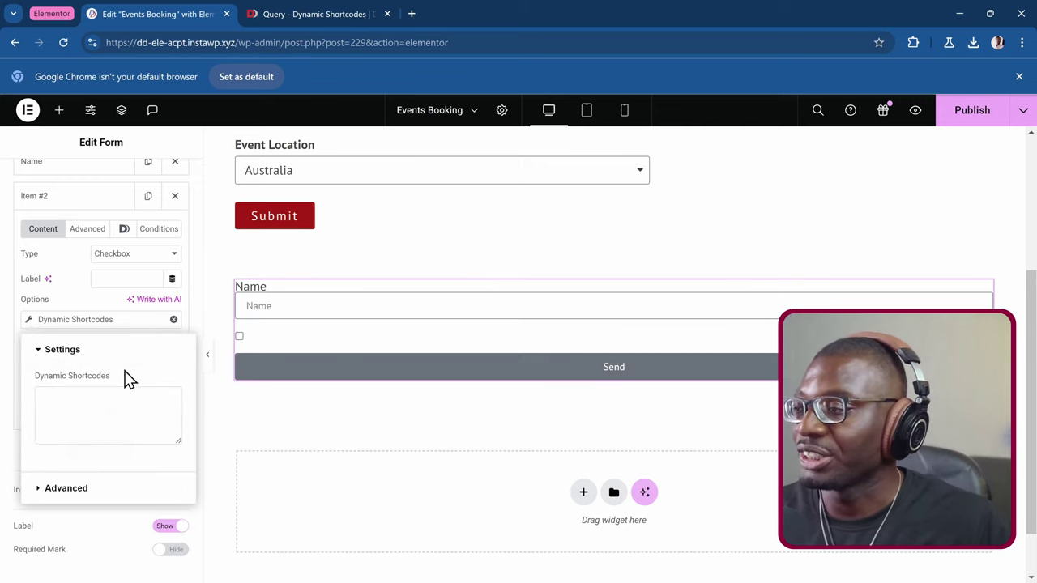
click(97, 416)
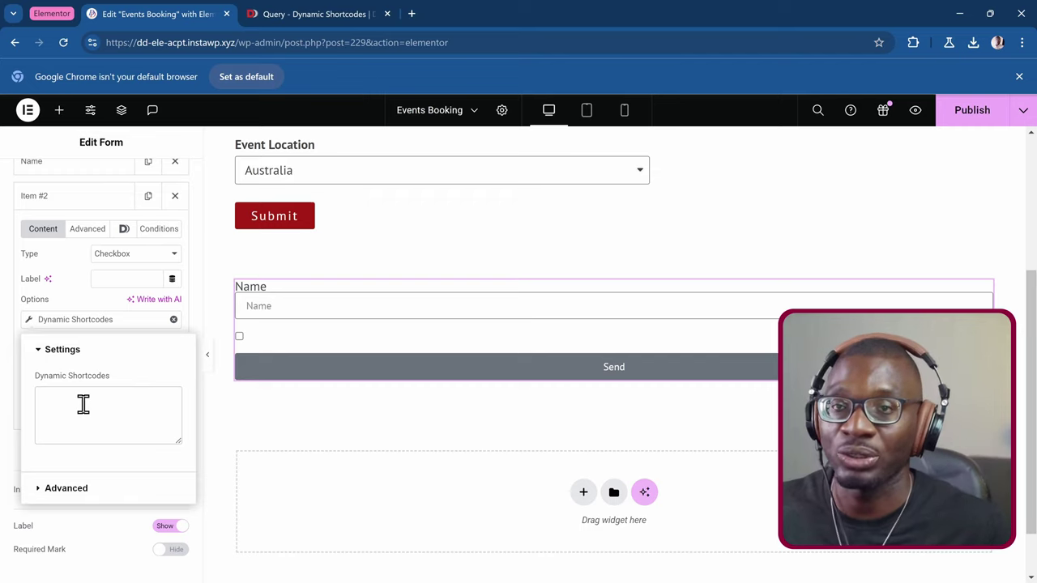
click(295, 13)
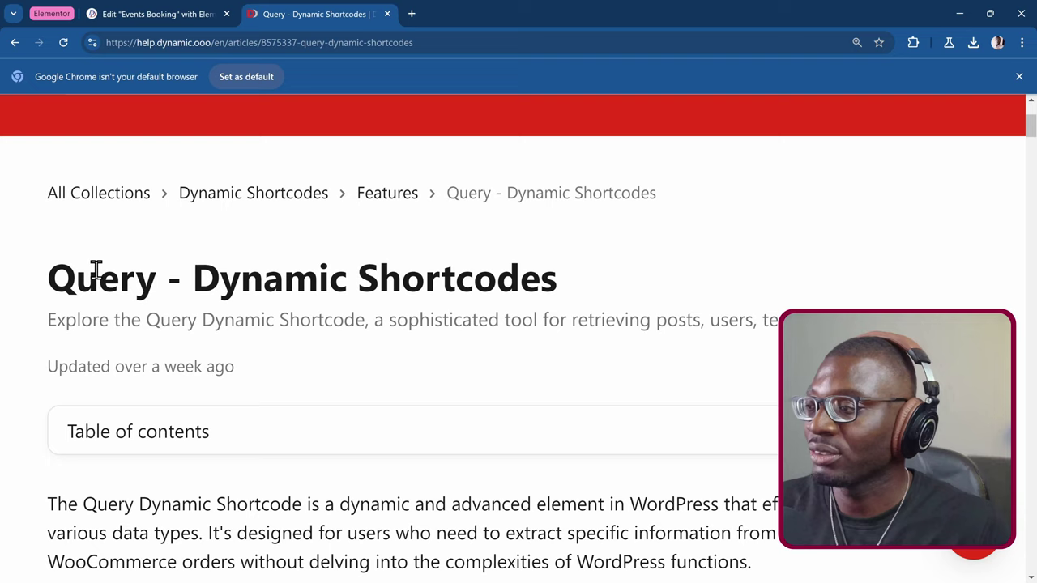
scroll(403, 297, down, 5)
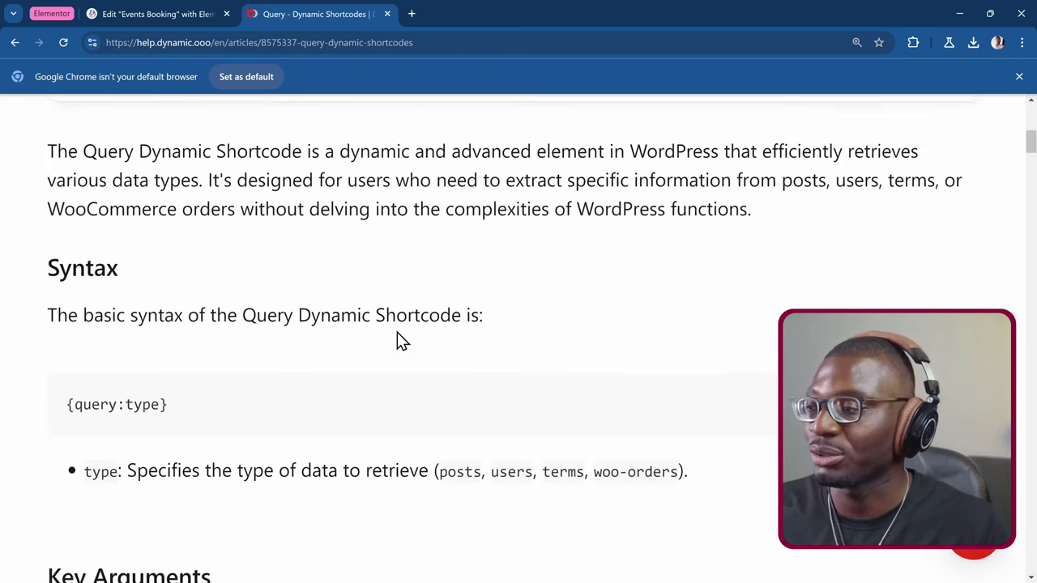
scroll(243, 328, up, 1)
scroll(180, 320, down, 1)
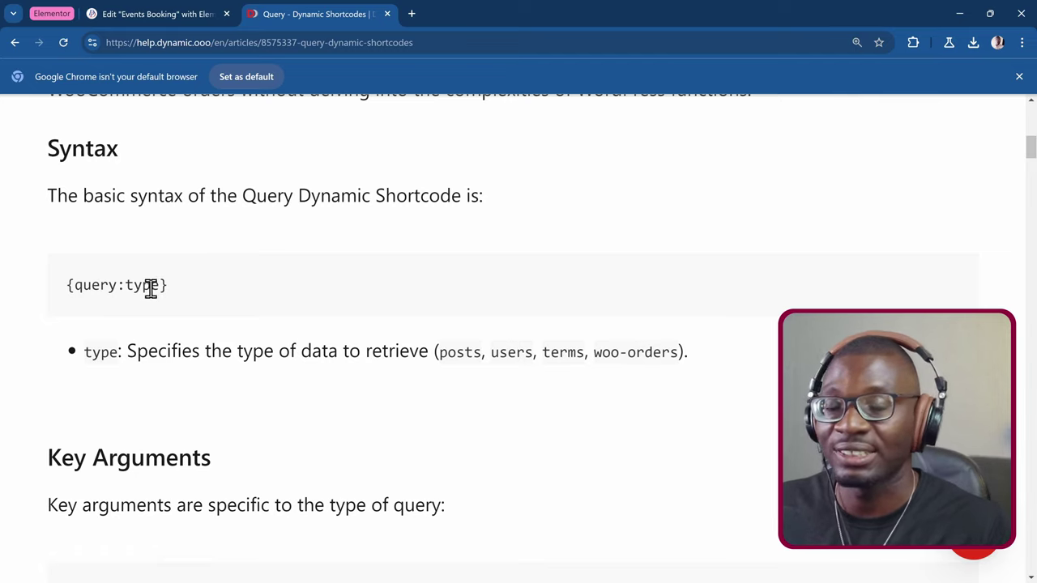
scroll(150, 290, down, 6)
scroll(152, 290, down, 2)
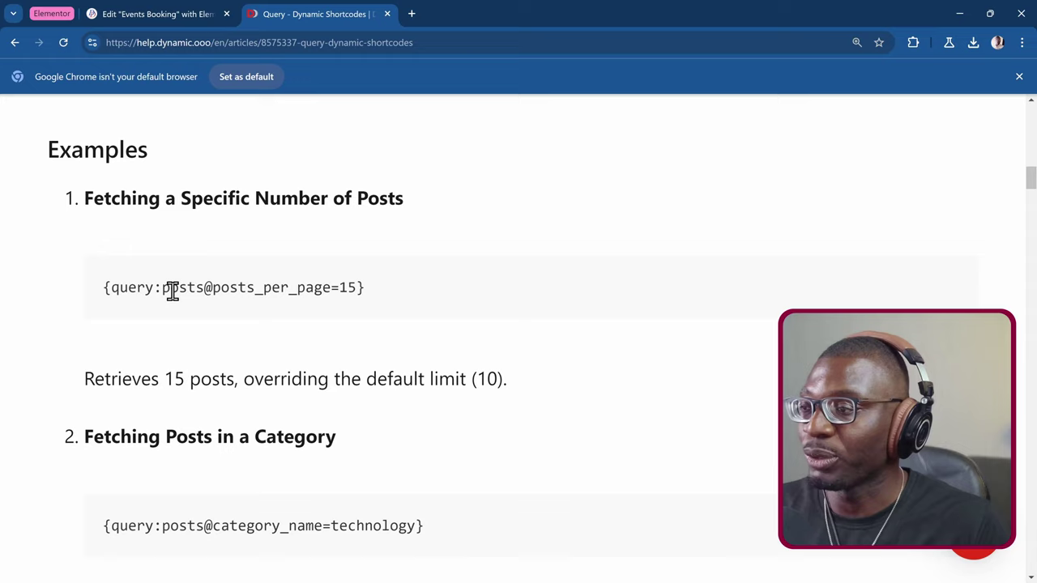
scroll(209, 291, up, 4)
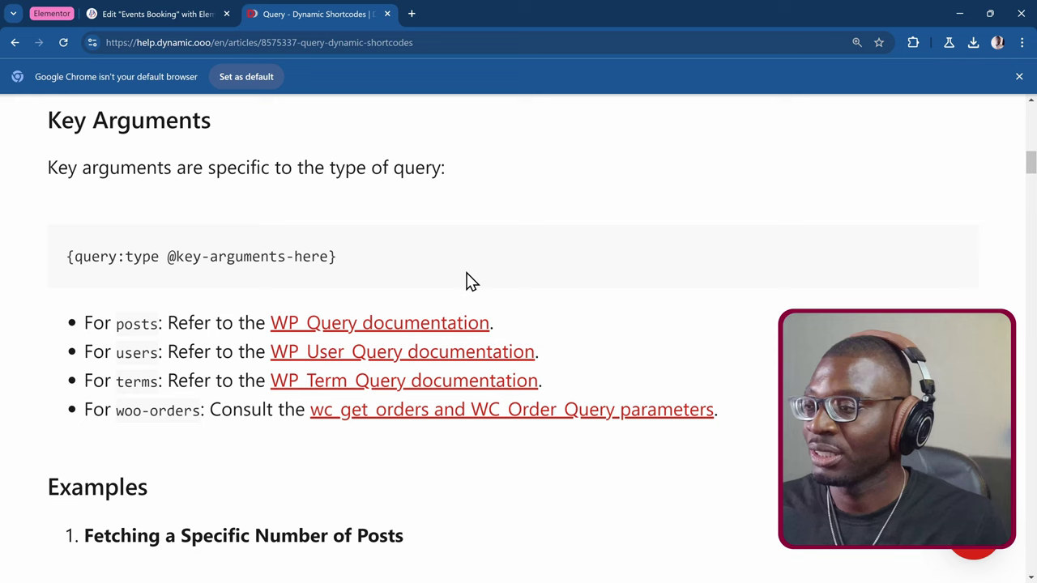
Step: Search the article for 'hand' and read the for-shortcode loop examples, including sep=', '
key(ctrl+f)
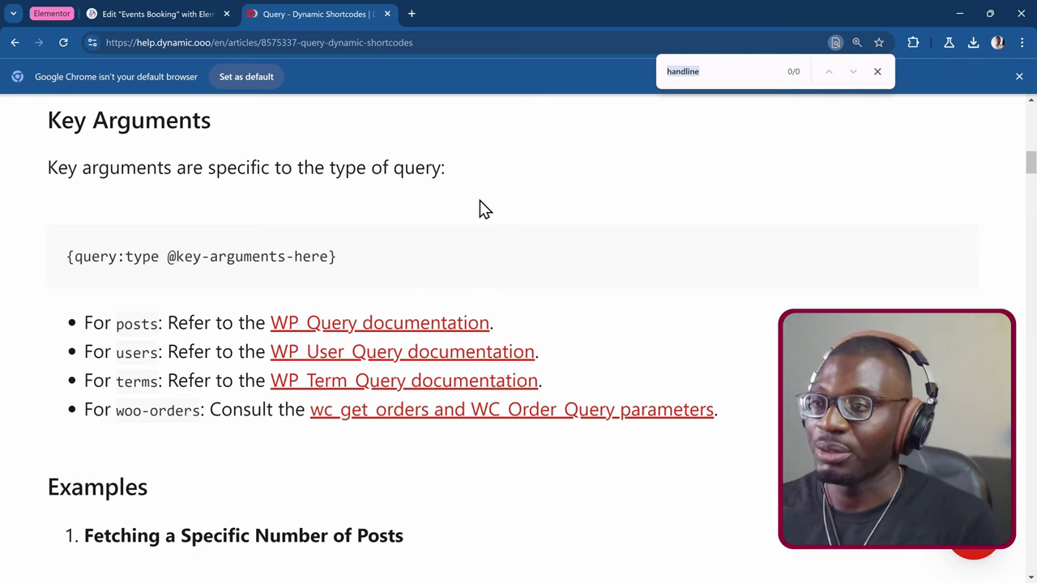
key(BackSpace)
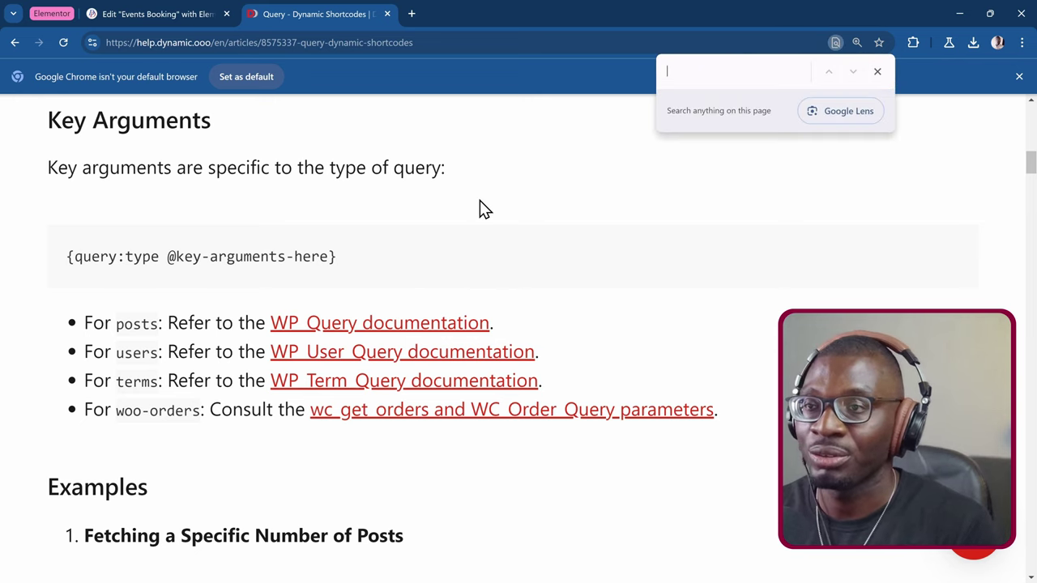
text(hand)
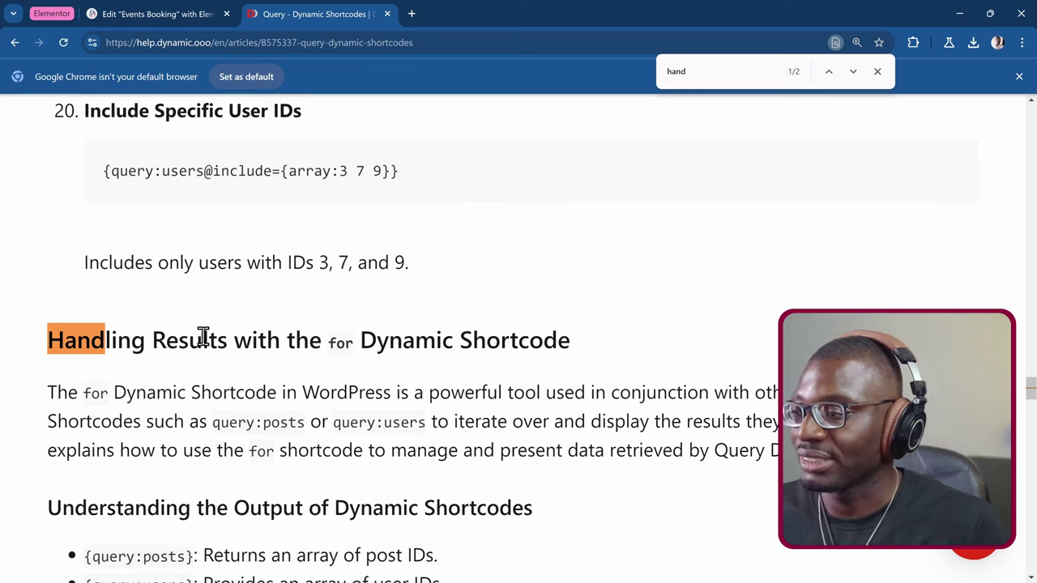
scroll(214, 342, down, 1)
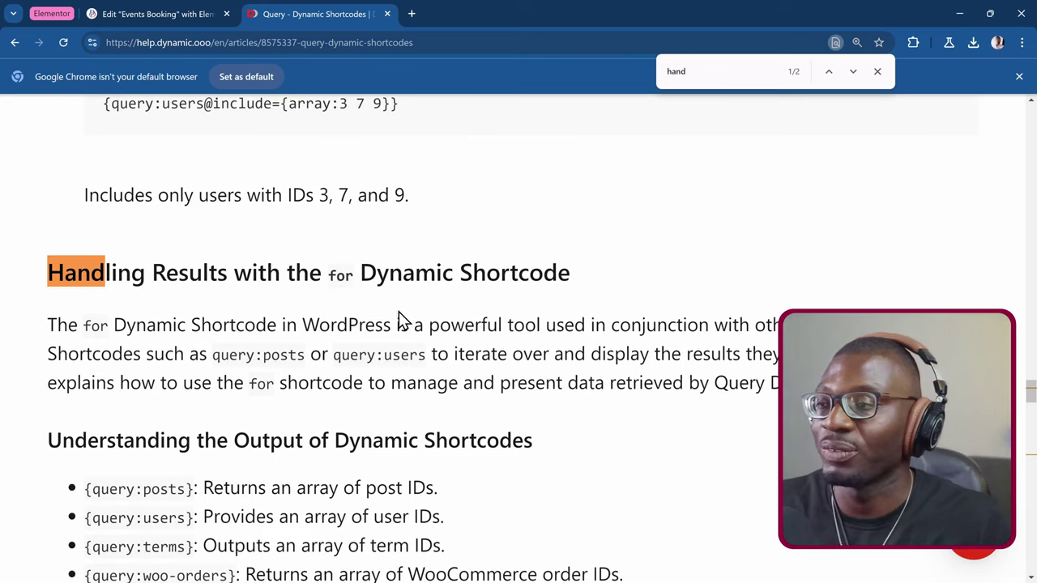
scroll(399, 316, down, 6)
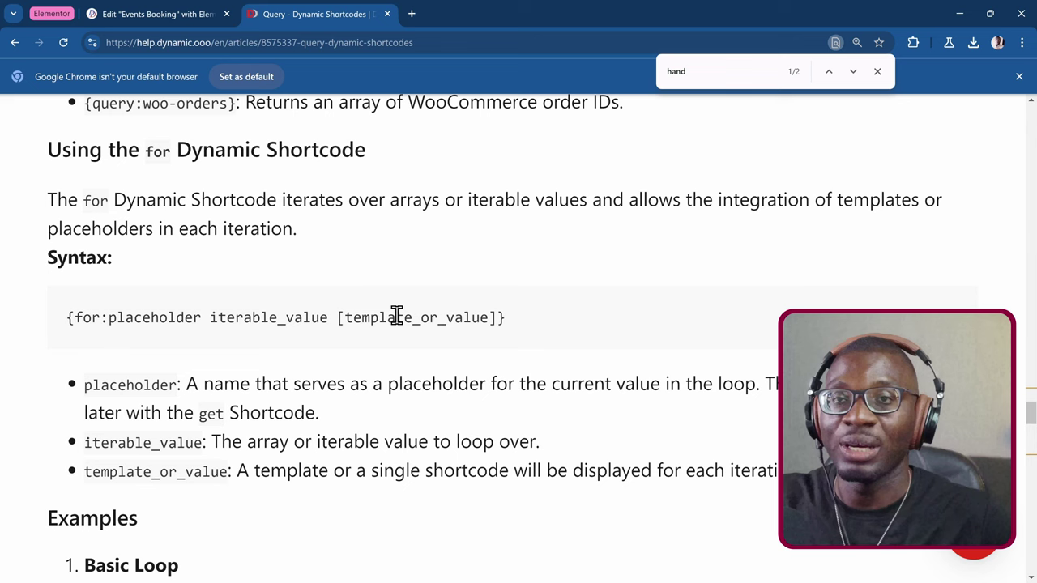
scroll(382, 316, down, 2)
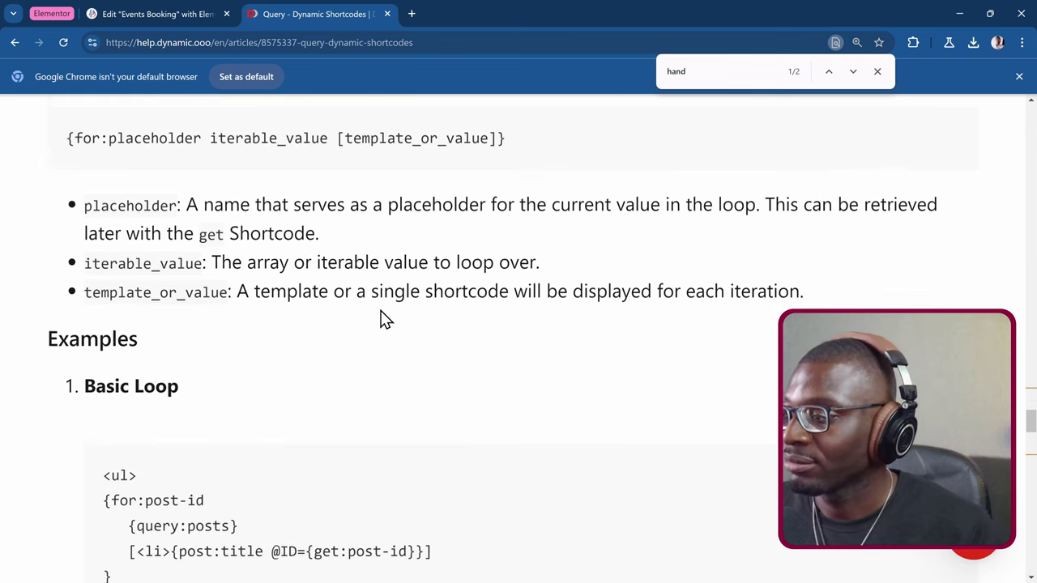
scroll(384, 319, up, 1)
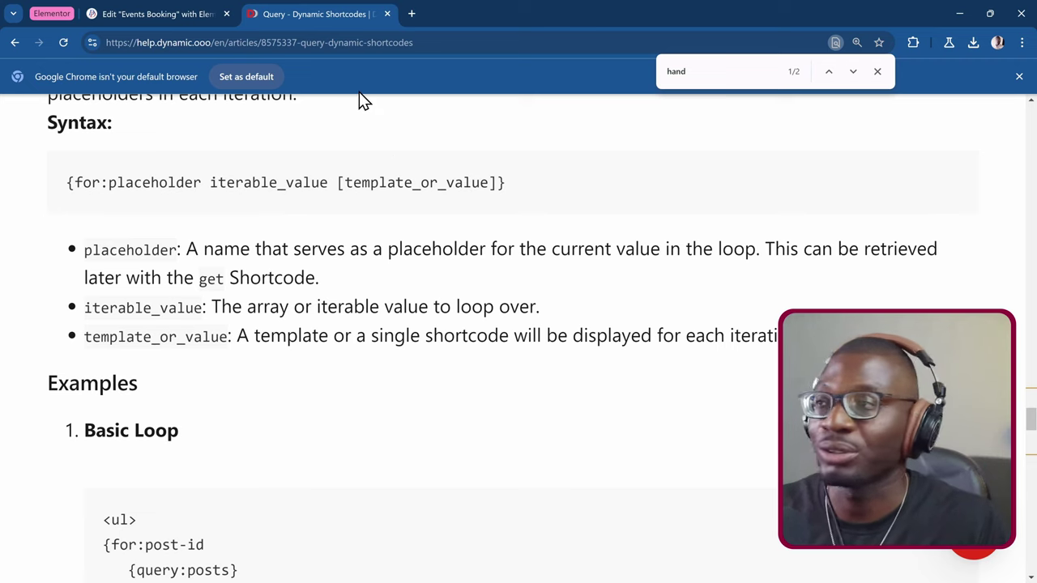
scroll(286, 256, down, 5)
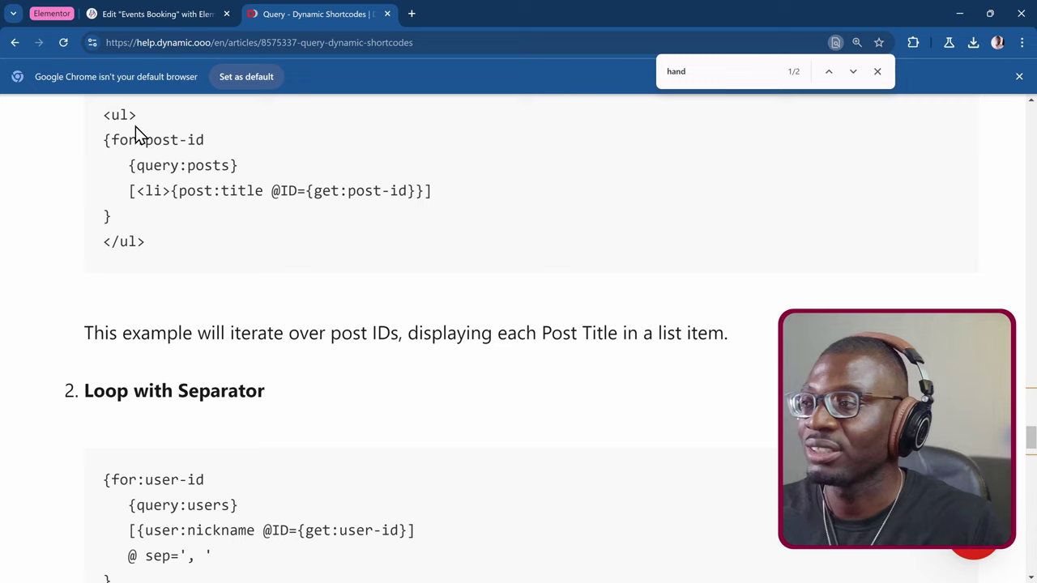
scroll(160, 185, down, 3)
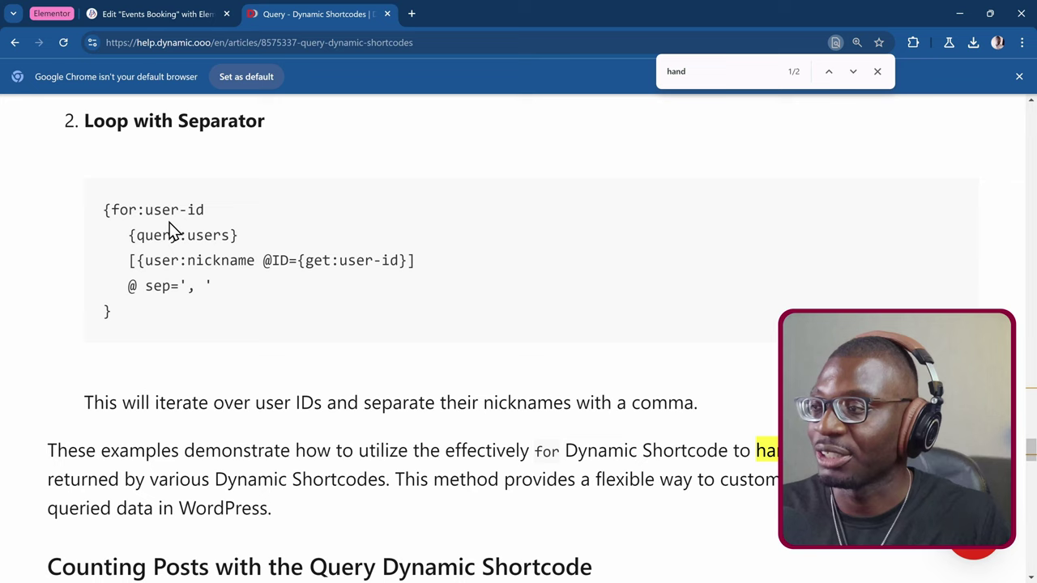
scroll(234, 239, down, 2)
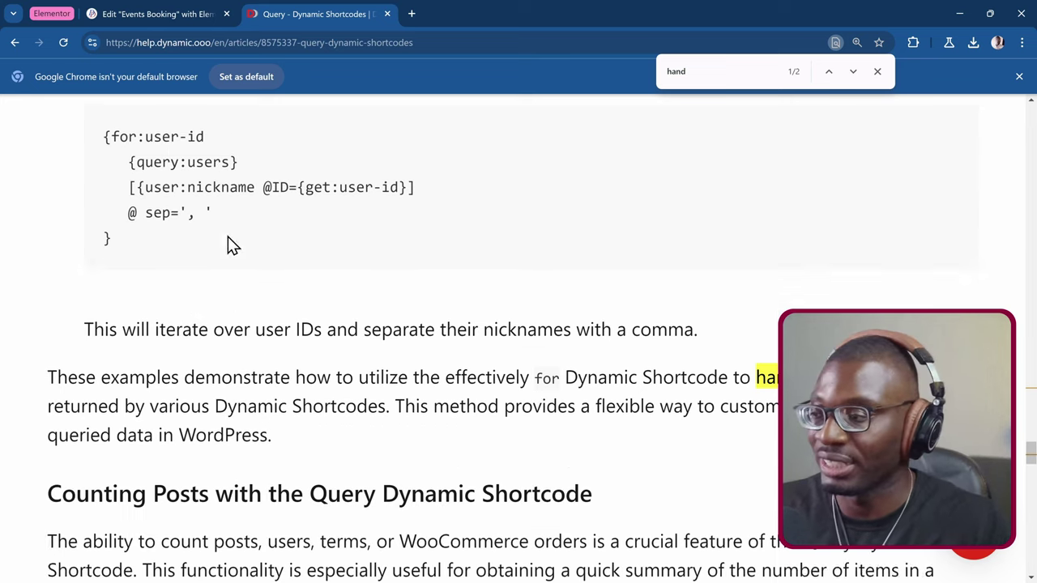
scroll(225, 246, up, 2)
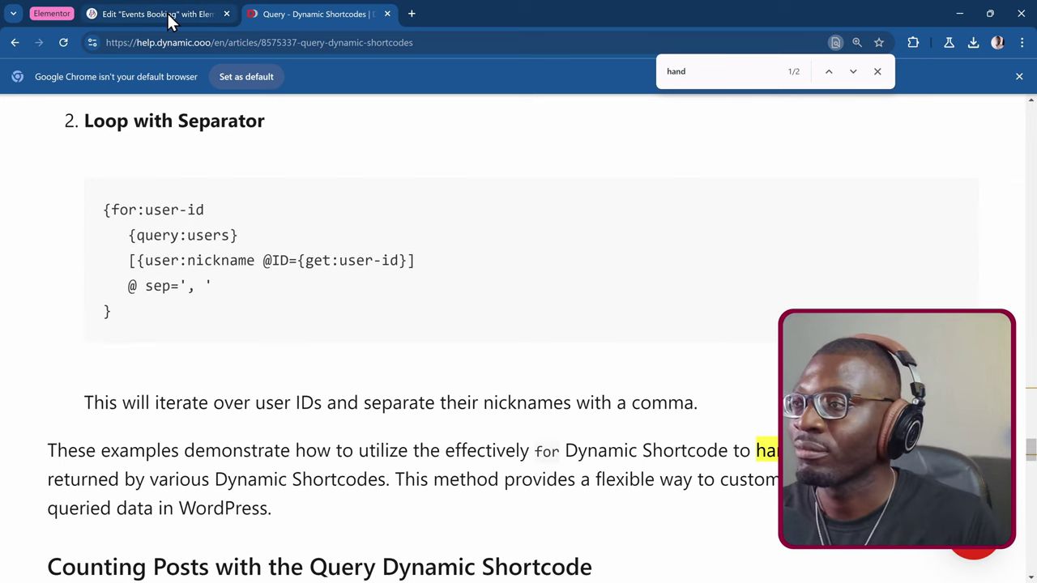
mouse_move(170, 20)
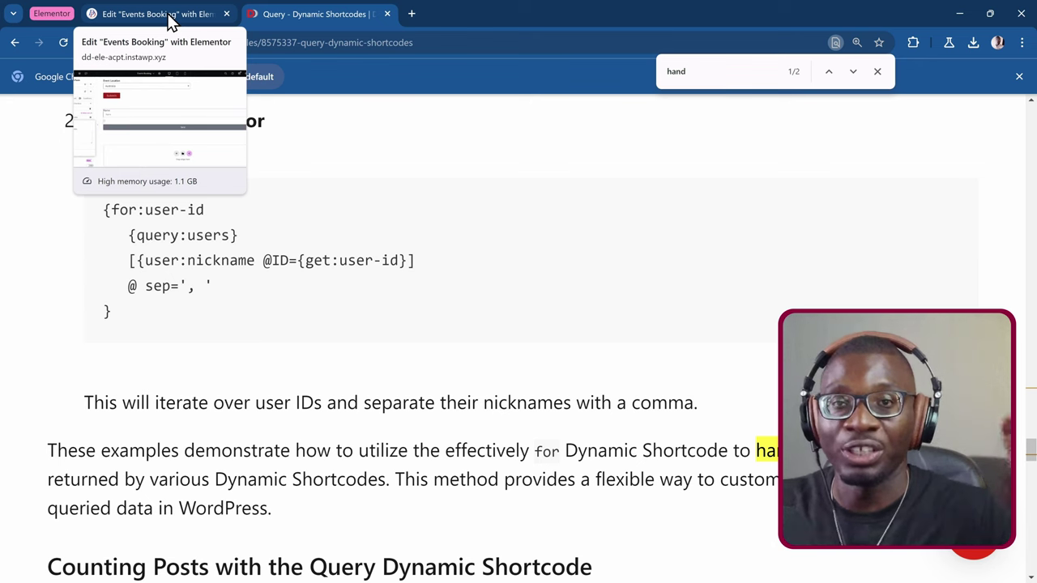
Step: Preview the Events Booking page, open the site dashboard in a new tab, and close the preview
click(177, 17)
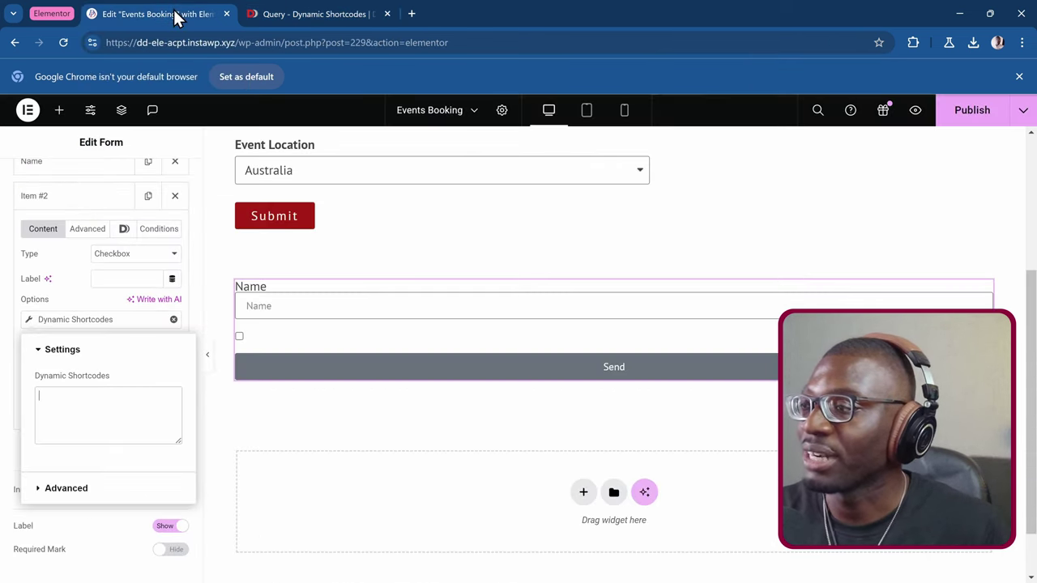
click(917, 120)
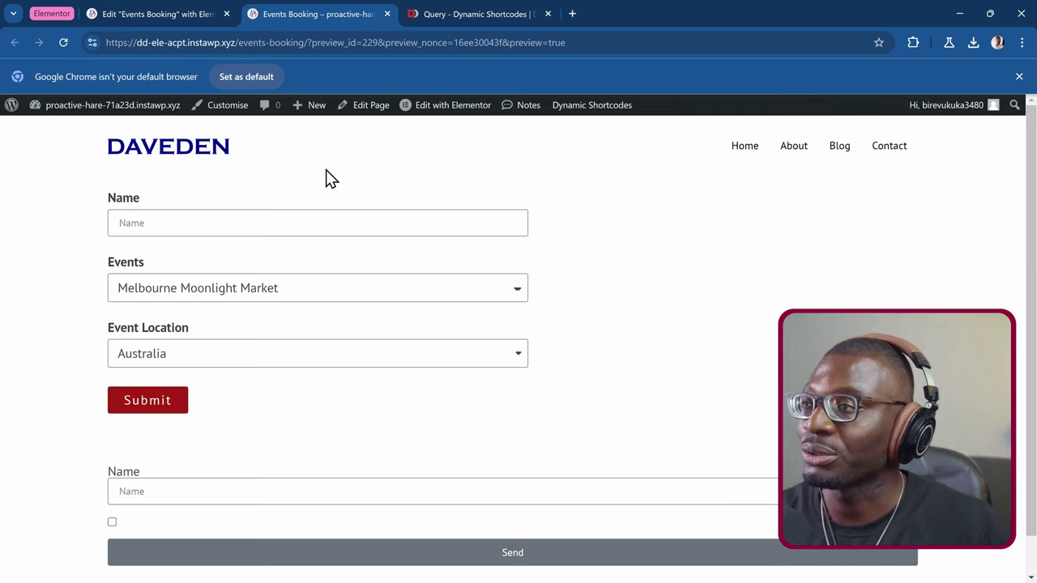
right_click(143, 109)
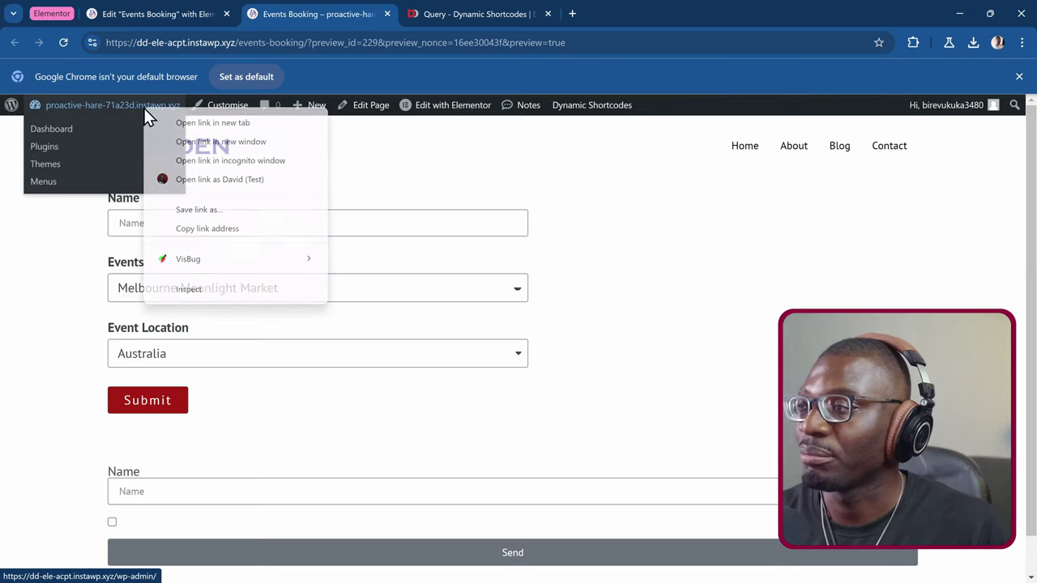
click(208, 123)
click(388, 13)
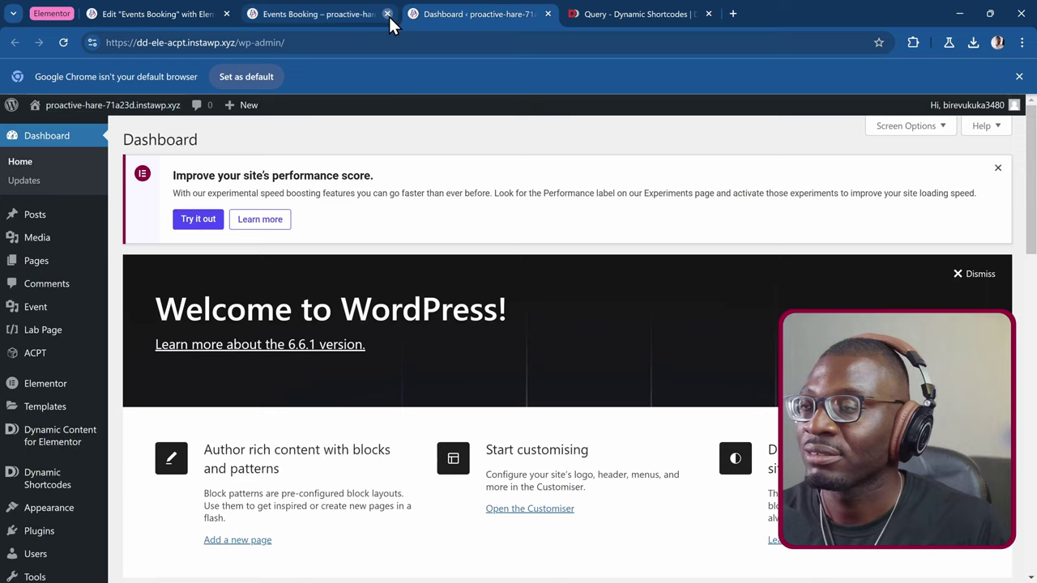
Step: Go to Dynamic Shortcodes > Power Shortcodes, listing entries like movie-api and dog-api
mouse_move(52, 269)
scroll(52, 269, down, 3)
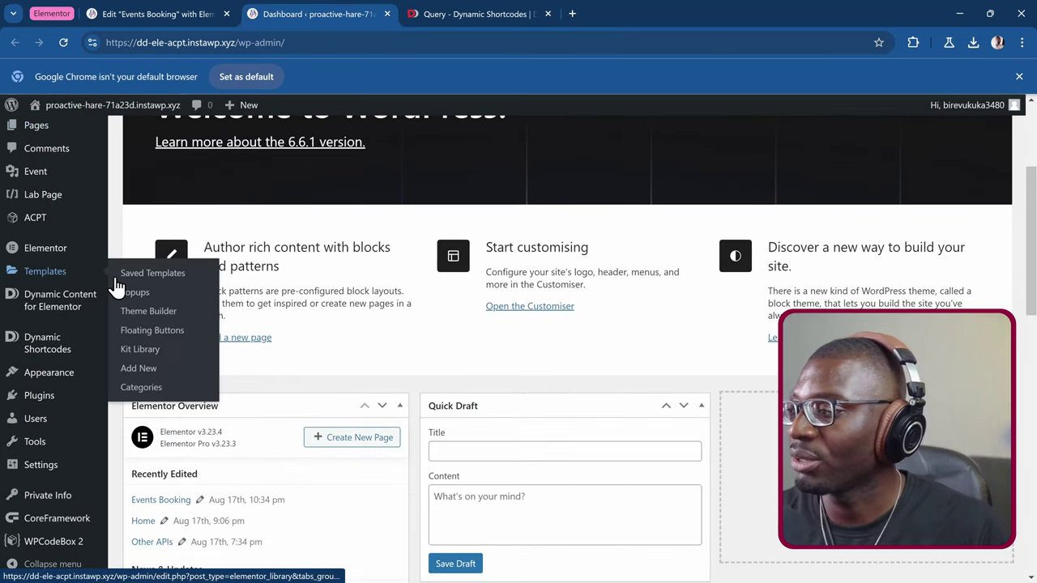
mouse_move(67, 345)
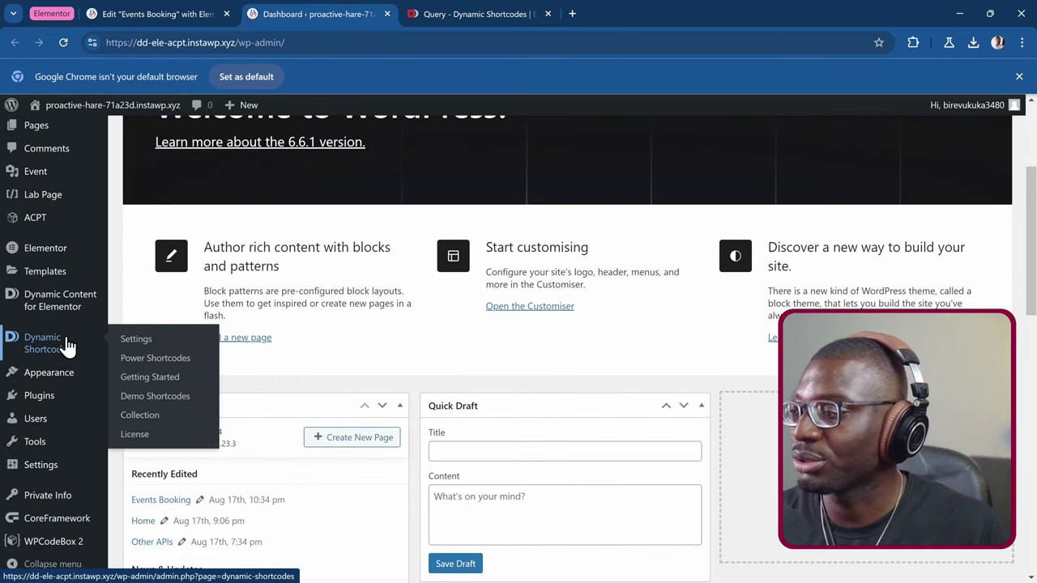
click(167, 362)
Step: Reload the Power Shortcodes page and add a new shortcode named events-query
scroll(268, 279, down, 5)
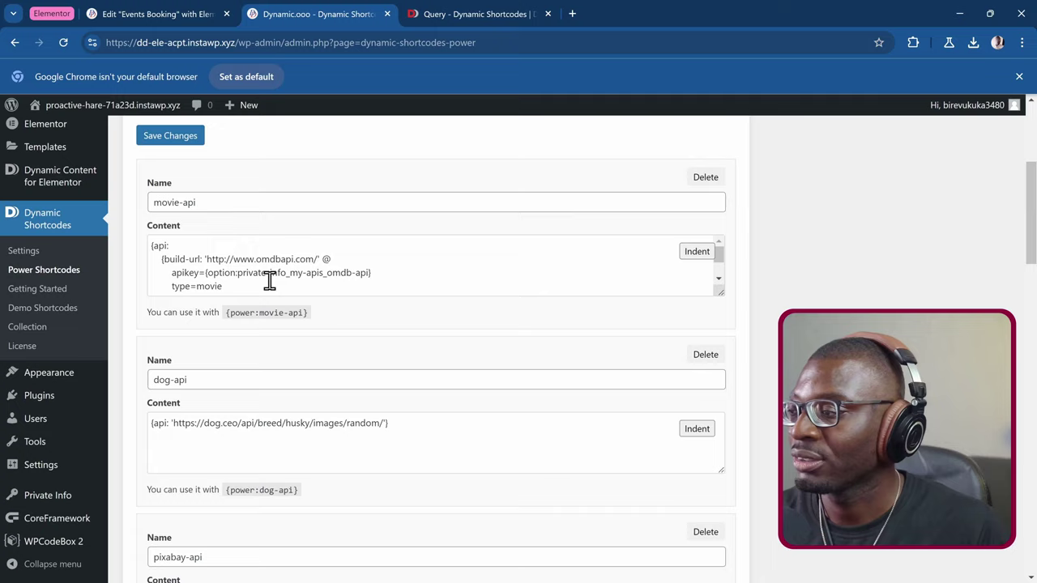
scroll(271, 279, down, 15)
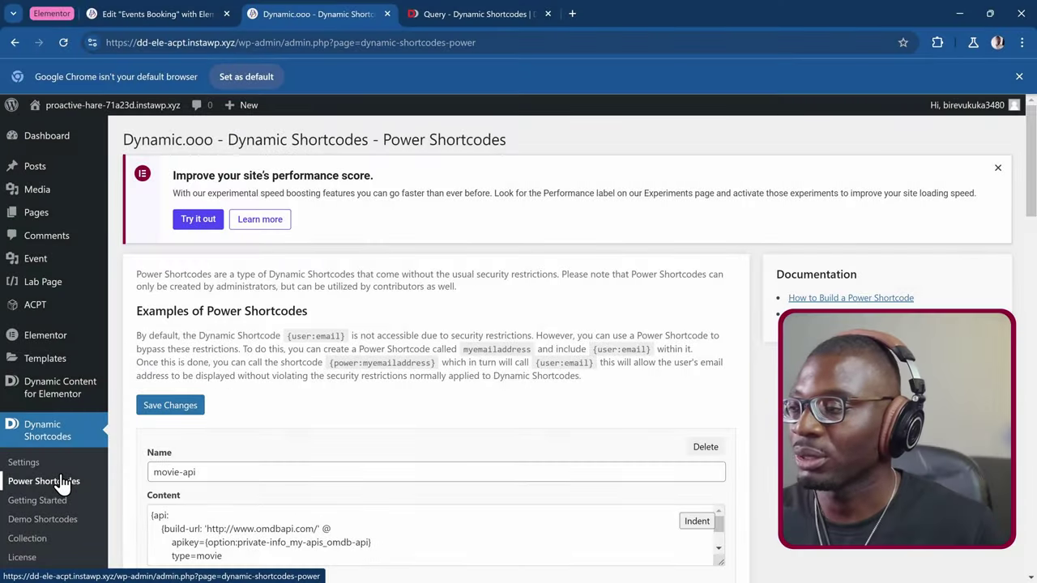
click(65, 480)
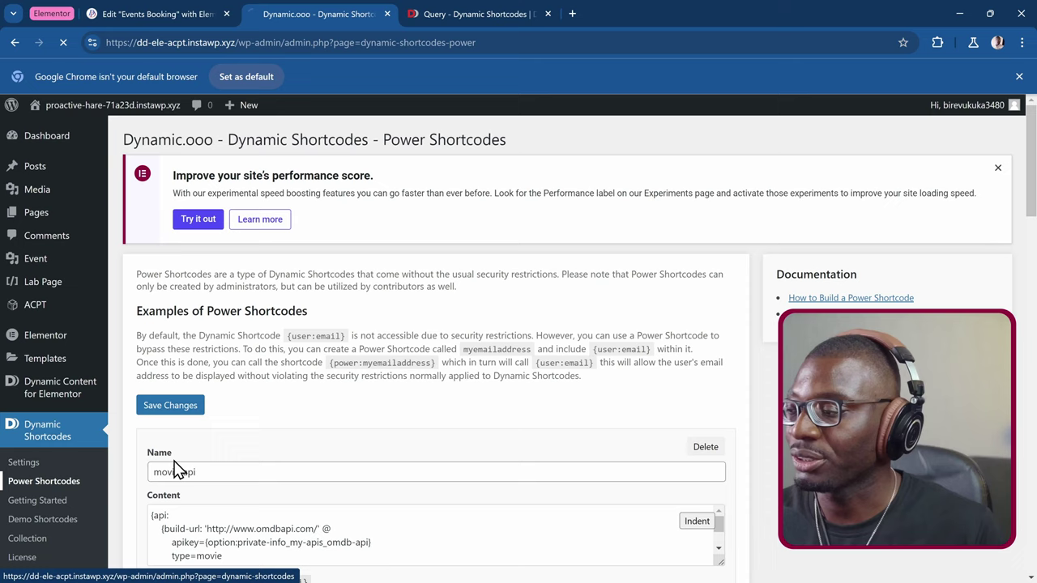
scroll(491, 369, down, 6)
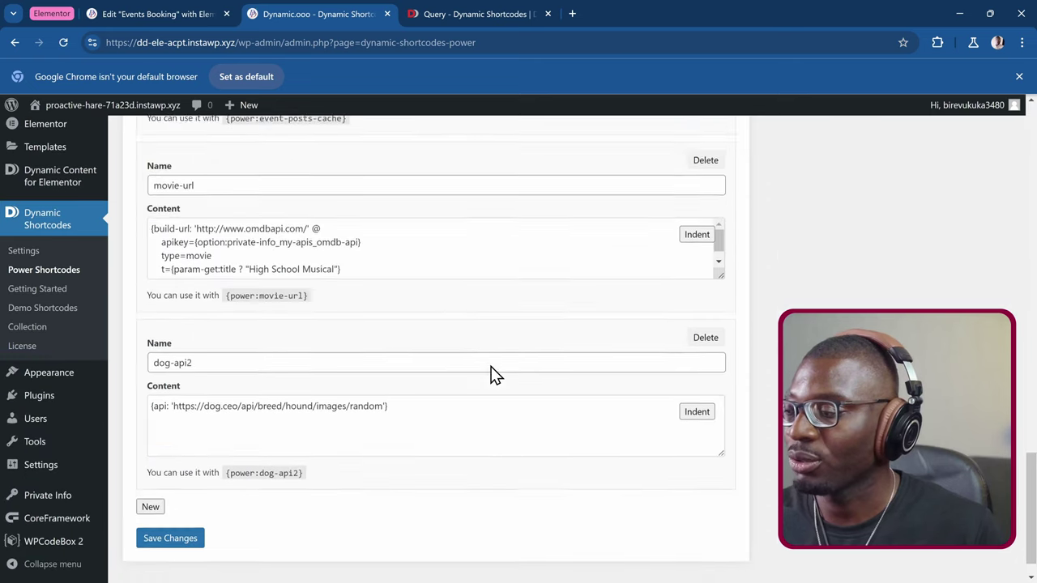
click(151, 470)
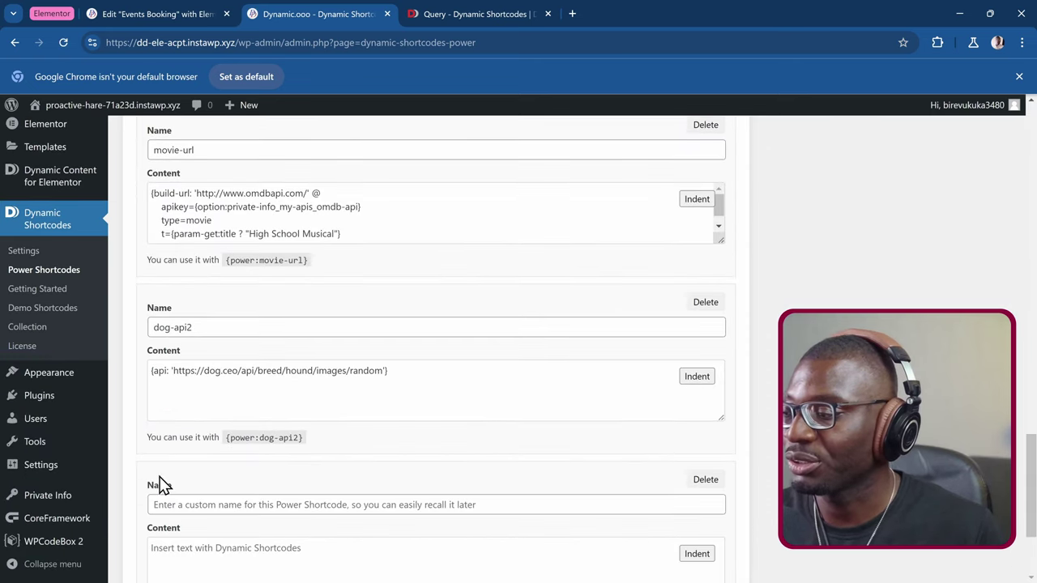
scroll(378, 452, down, 2)
click(305, 344)
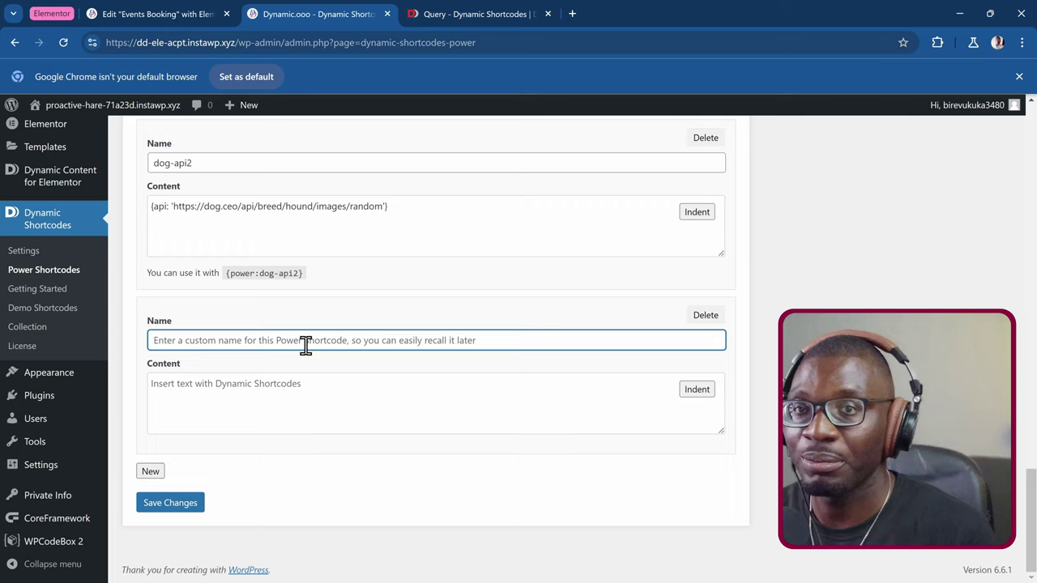
text(events-query)
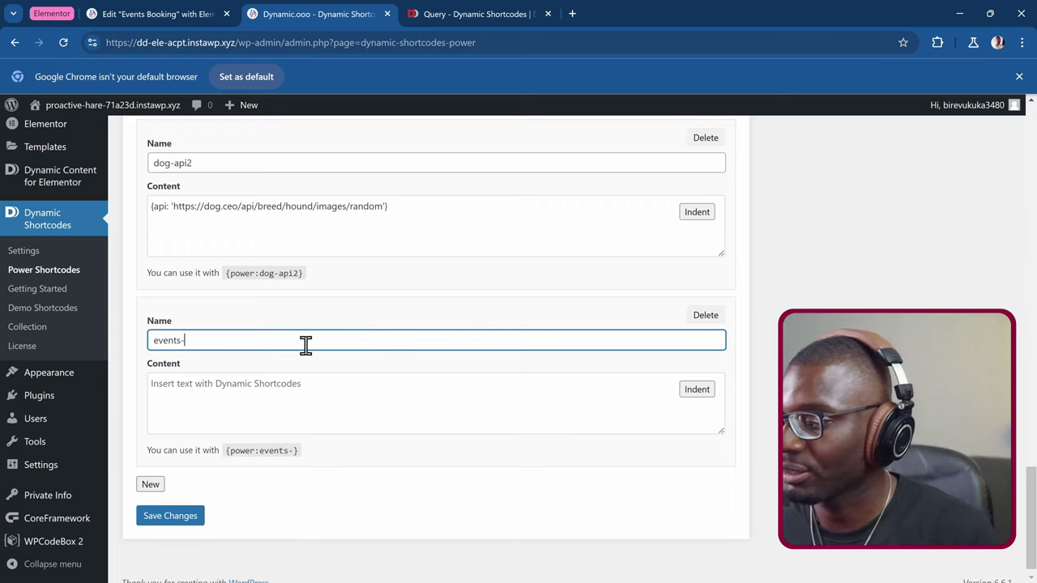
Step: Zoom the page in and drag the empty Content box taller
click(222, 406)
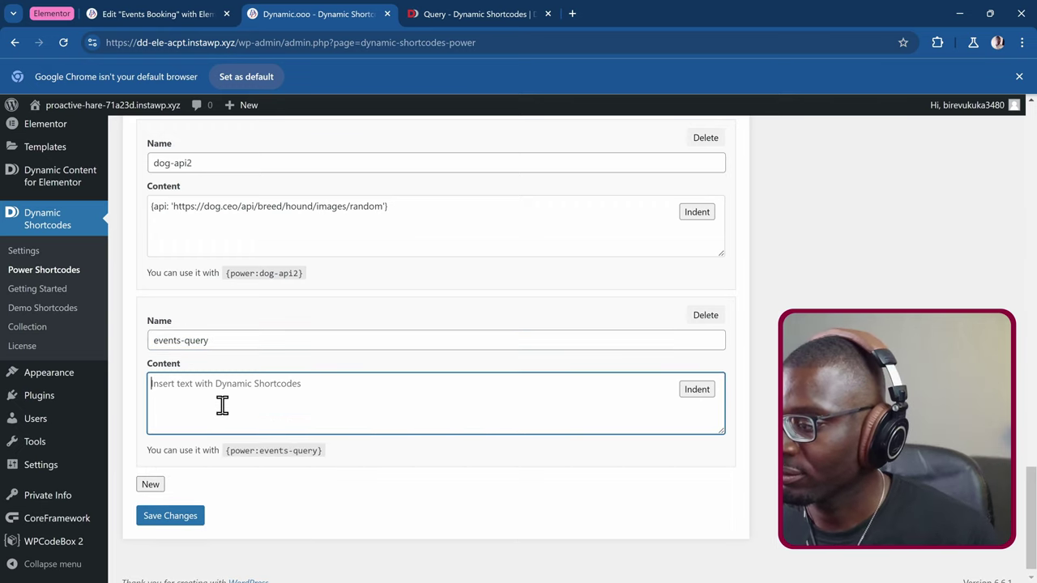
key(ctrl+plus)
key(ctrl+plus)
key(ctrl+plus)
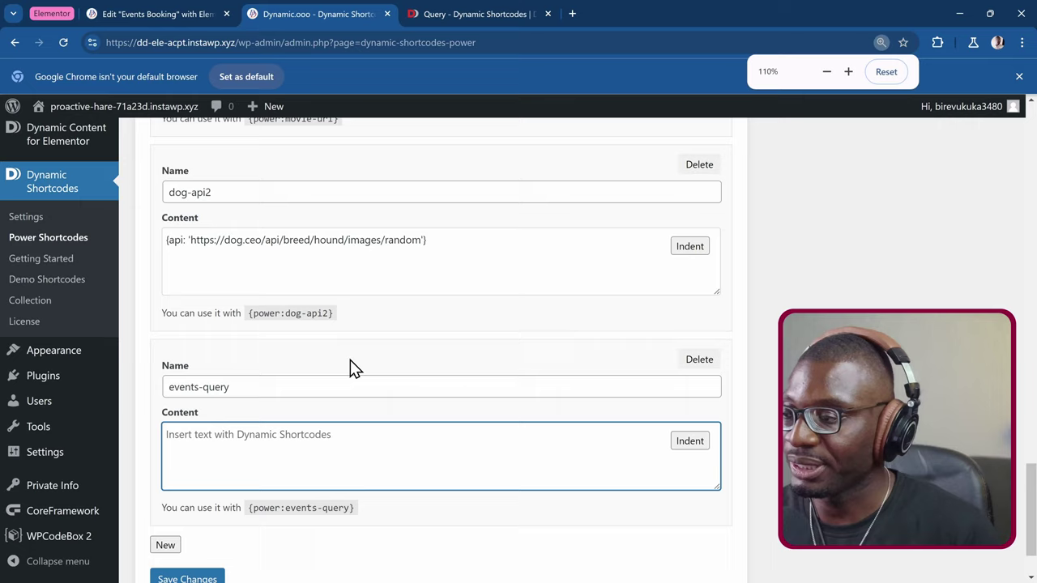
scroll(349, 358, down, 5)
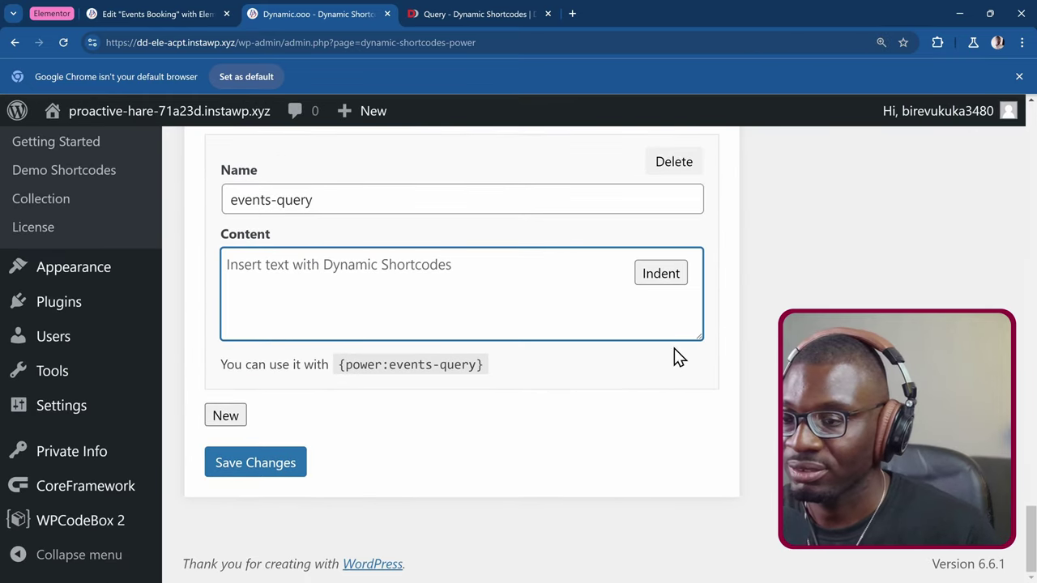
drag(697, 332, 718, 434)
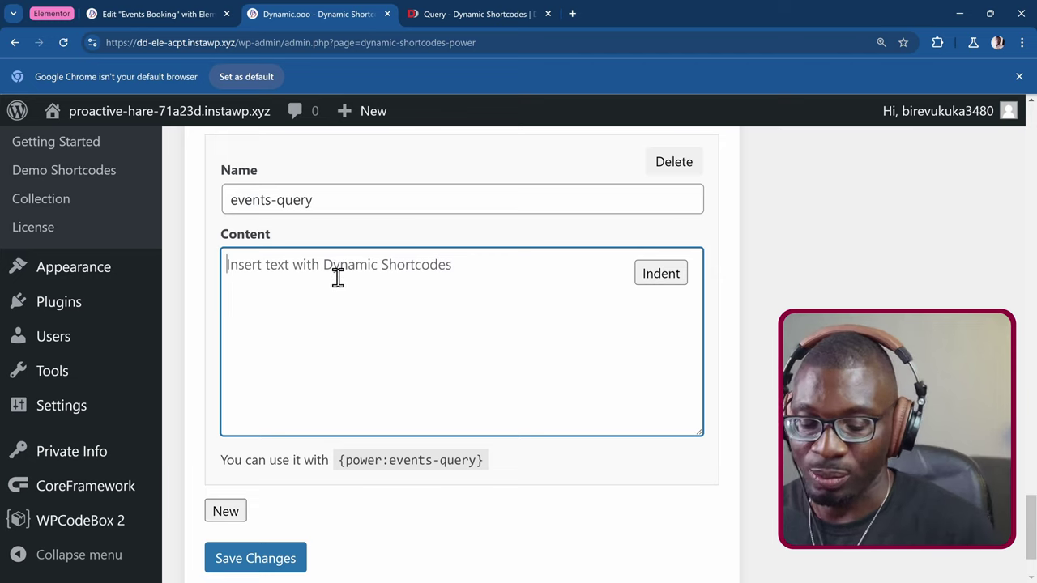
Step: Start a {for:} loop over post-id, copying post-id from the Query documentation example
text({})
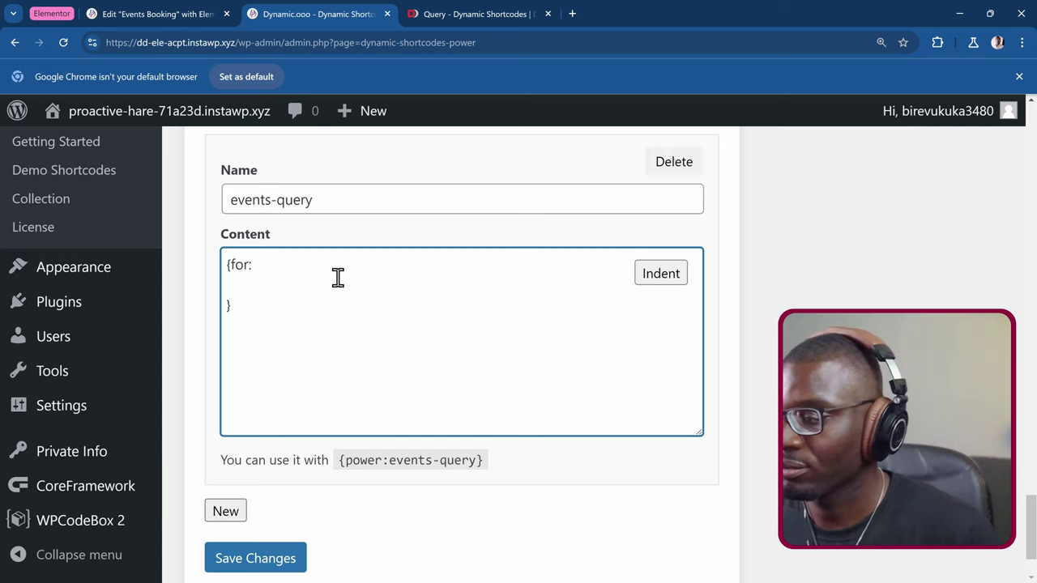
text(for:)
key(Return)
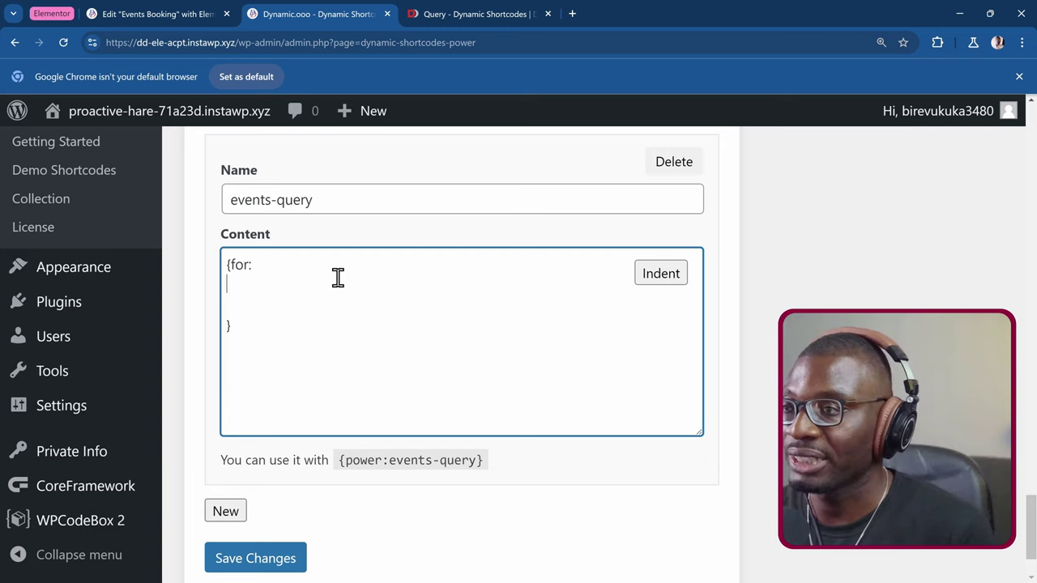
click(429, 16)
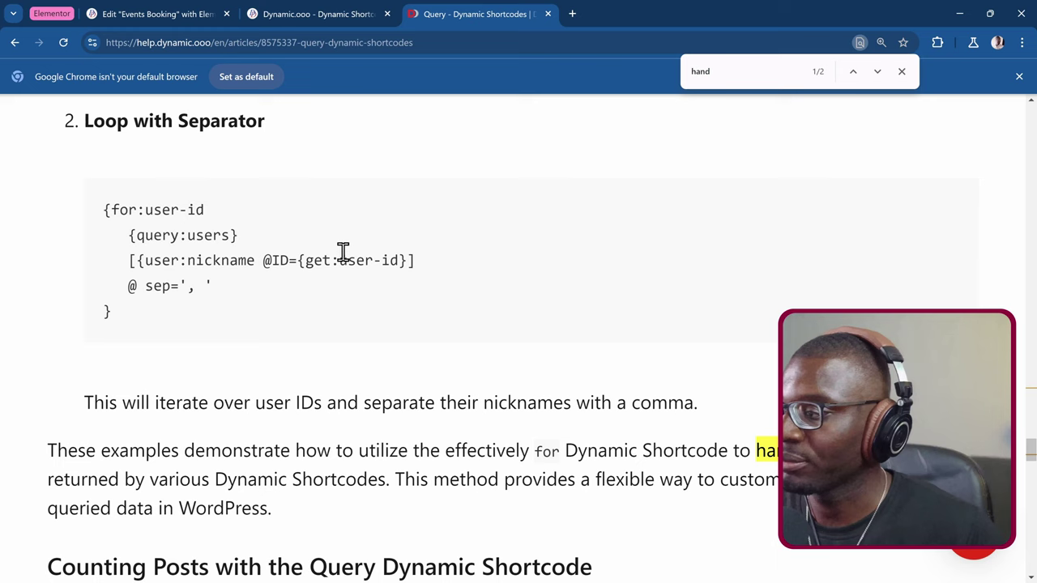
scroll(202, 231, up, 3)
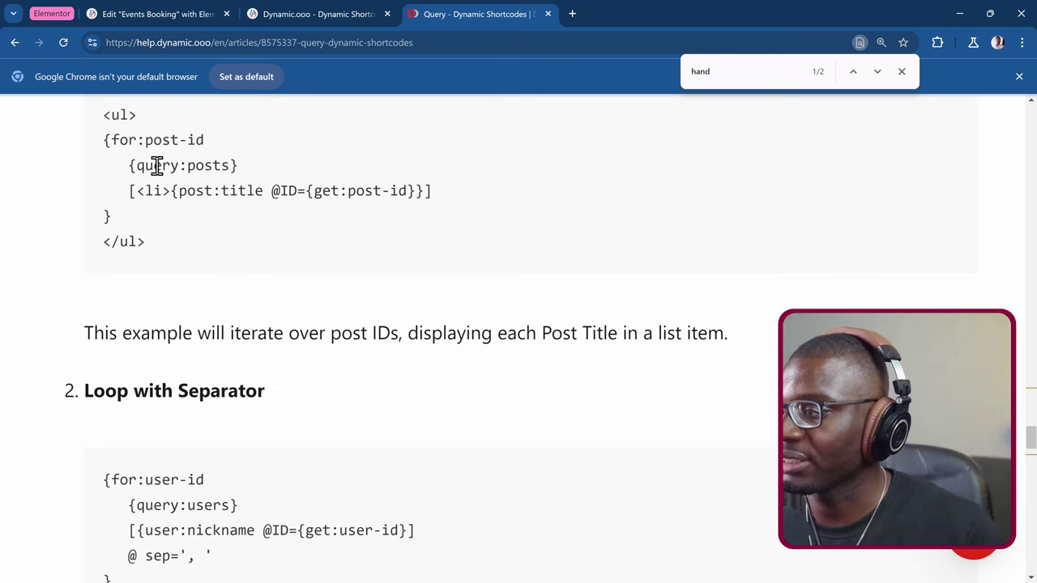
drag(144, 139, 211, 139)
key(ctrl+c)
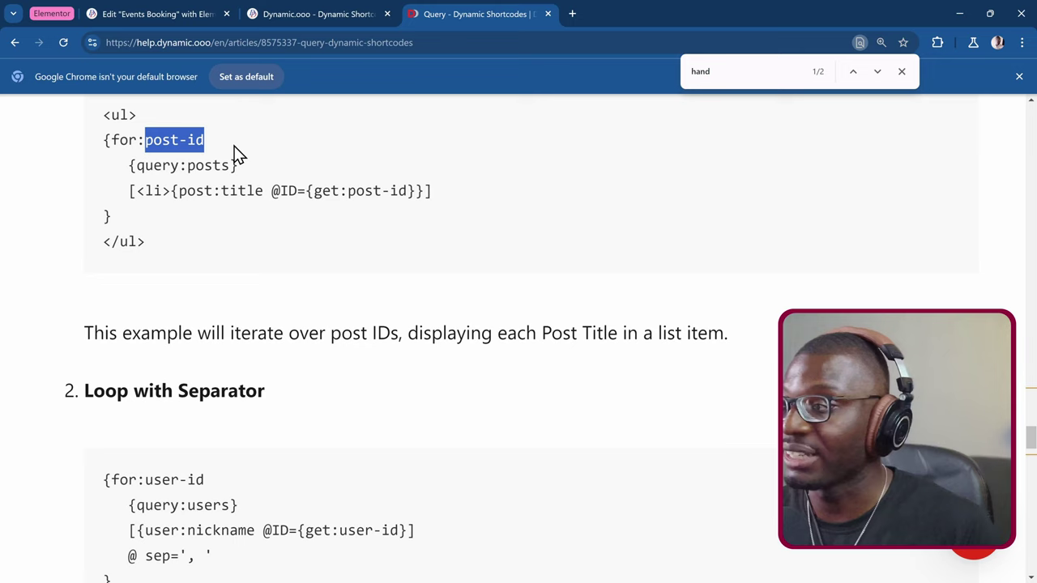
click(310, 14)
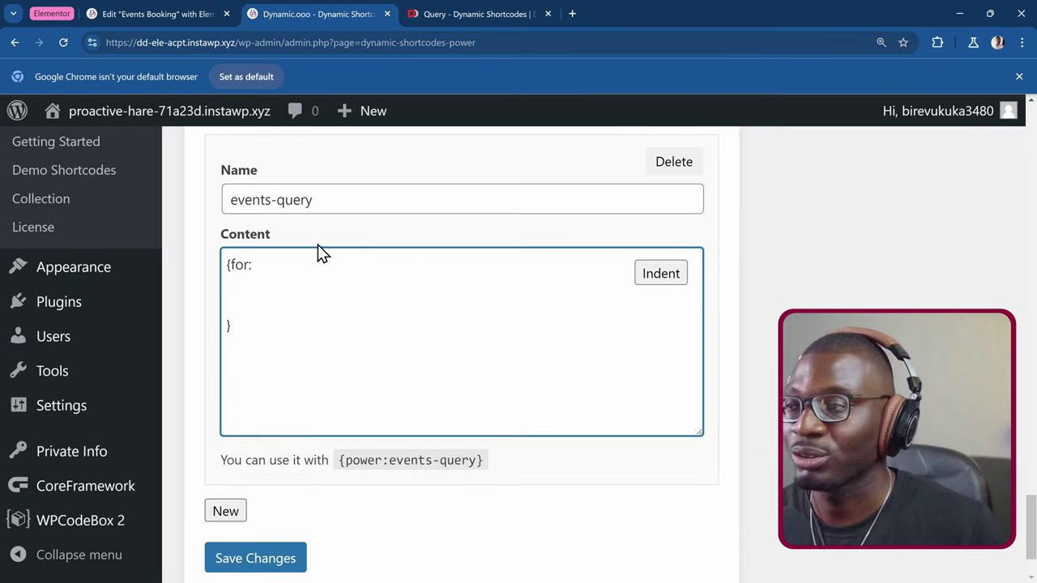
key(ctrl+v)
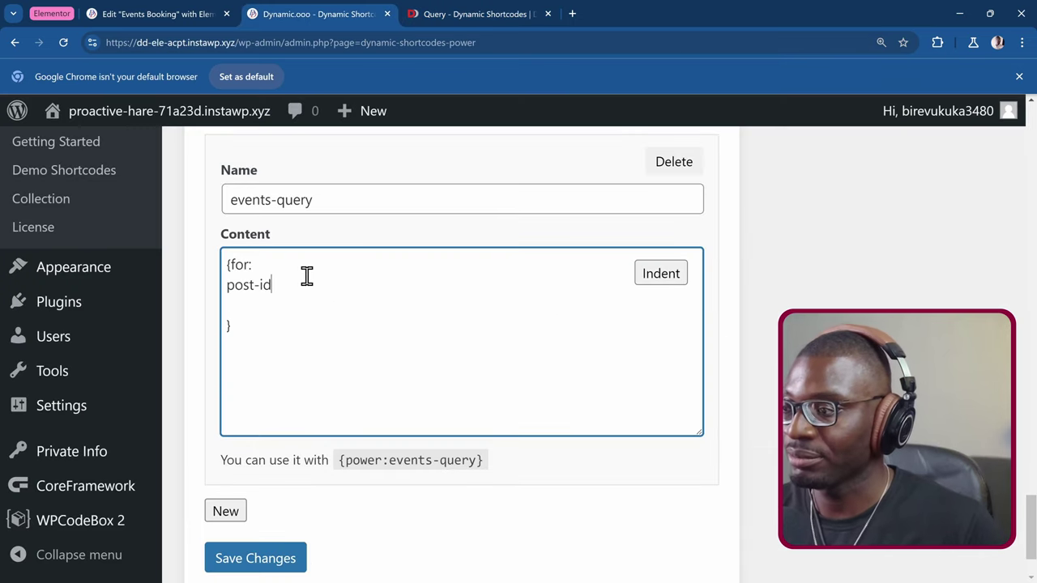
key(Return)
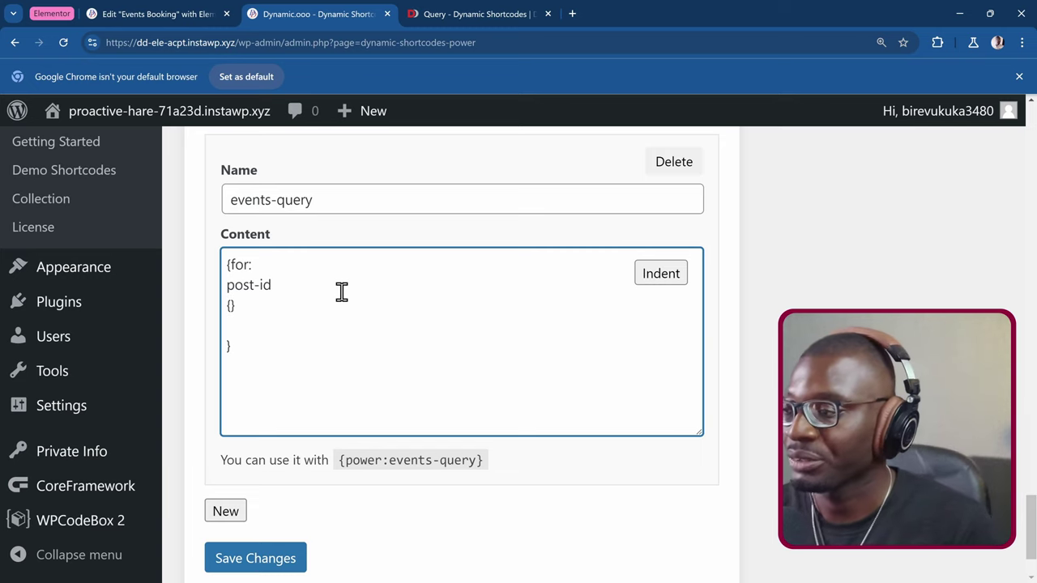
Step: Add the line {query:posts @ post_type=} inside the loop
text(query)
text(:posts)
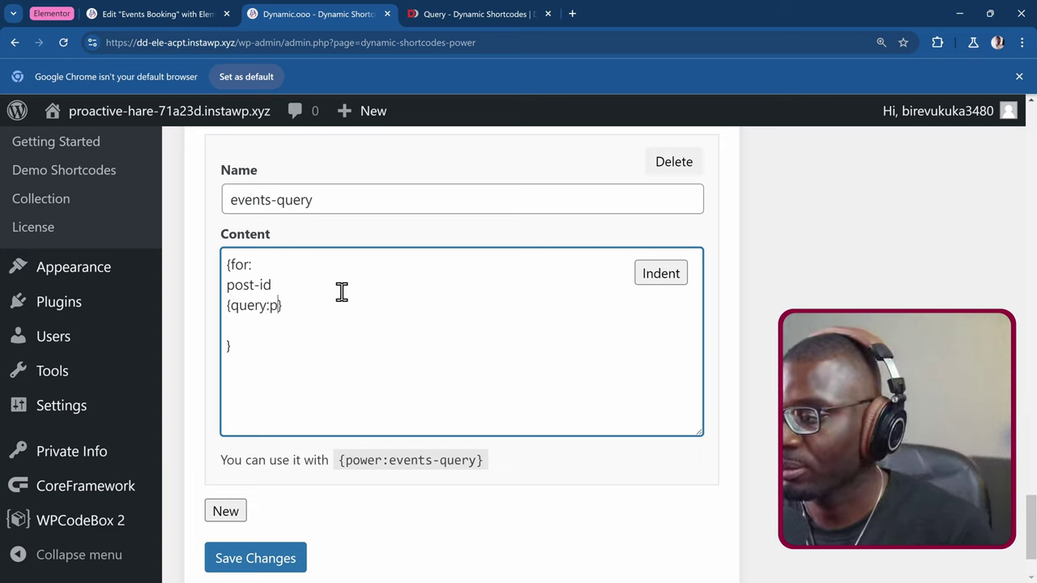
text( @ )
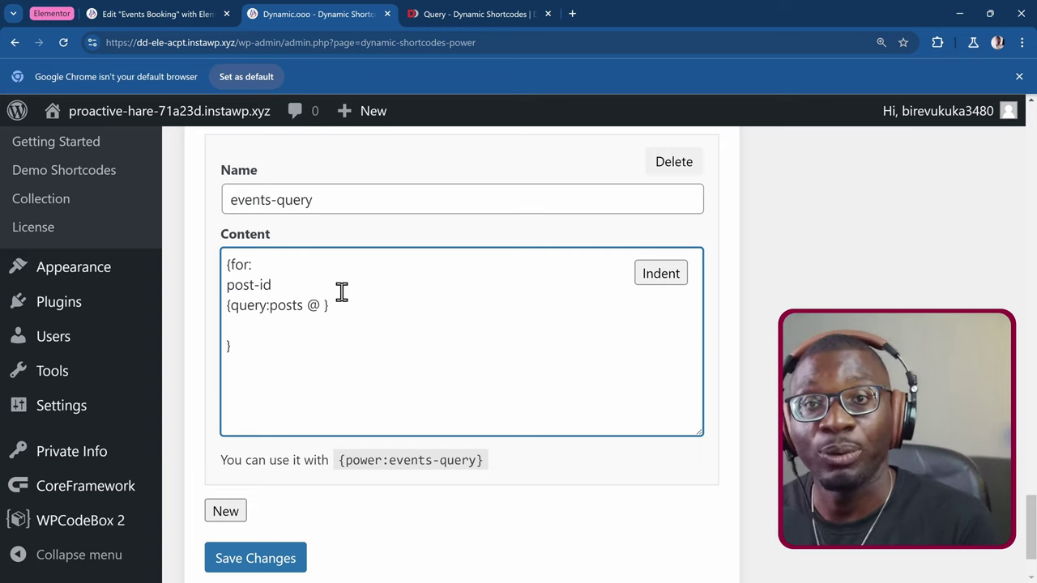
text(post_type)
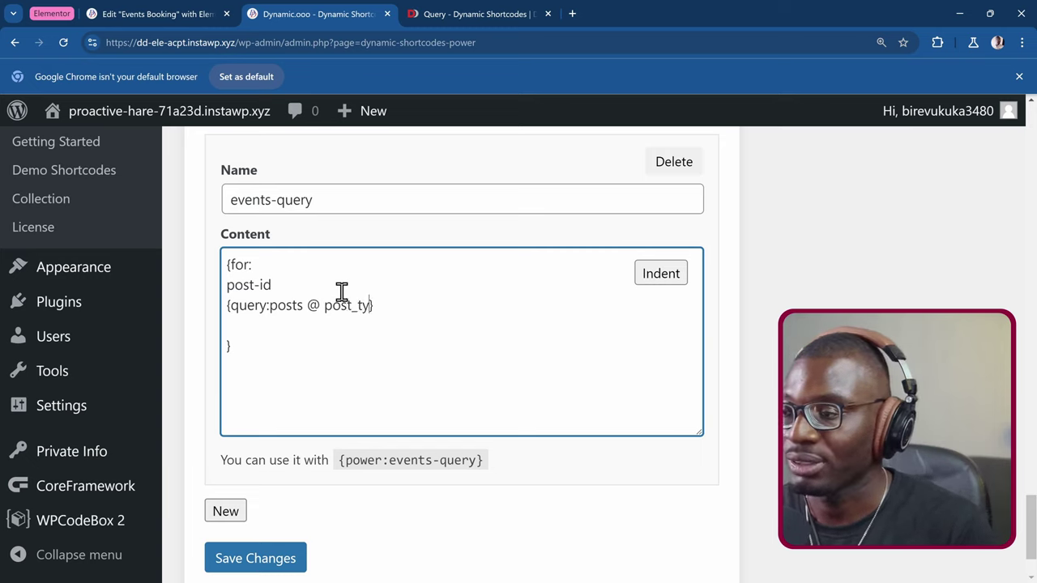
text(=)
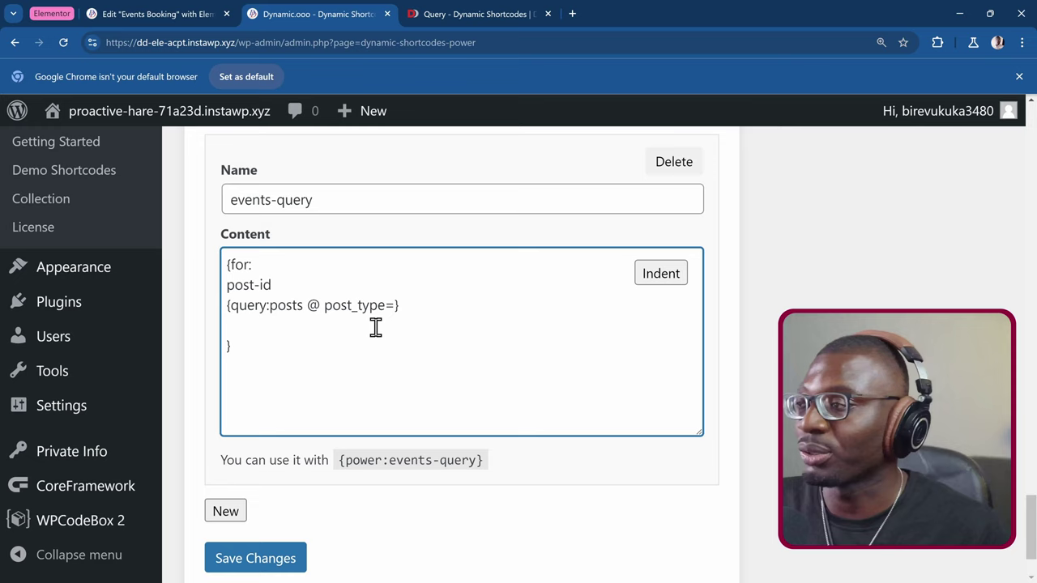
scroll(376, 322, up, 3)
scroll(376, 322, up, 4)
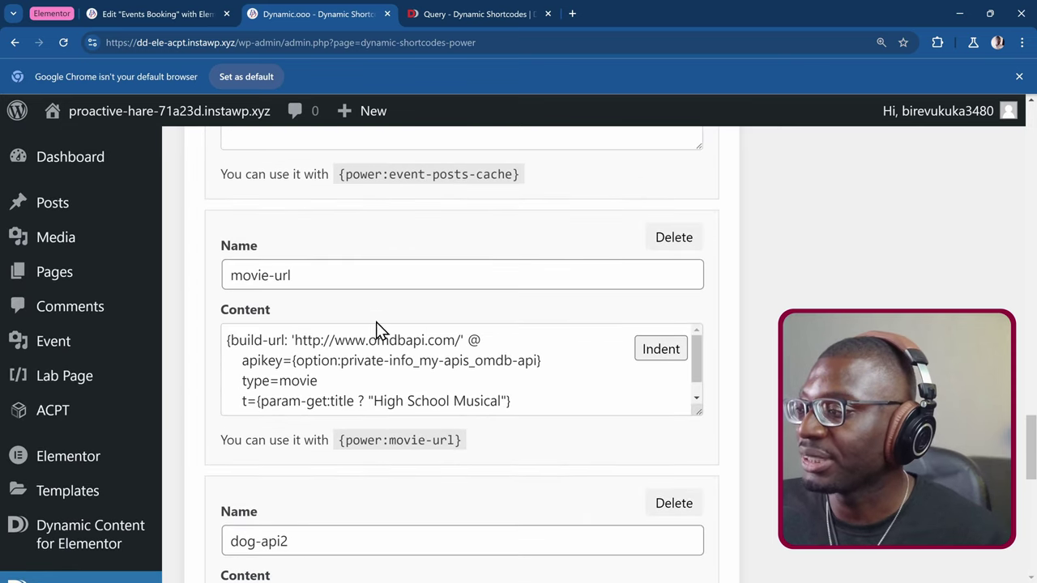
Step: Open ACPT's Registered Custom Post Types in a new tab and select the 'events' slug
mouse_move(50, 401)
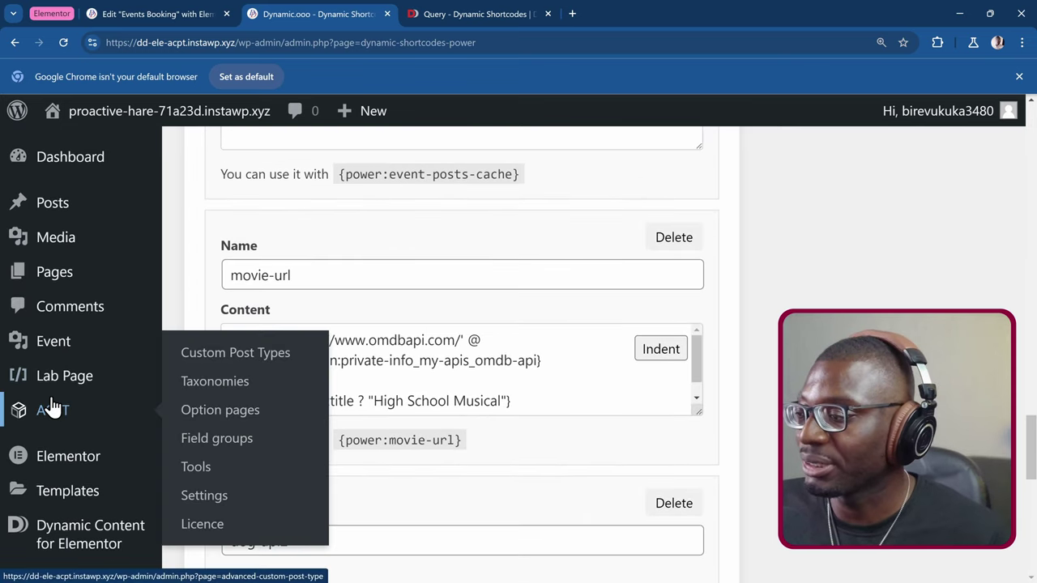
right_click(256, 363)
click(308, 370)
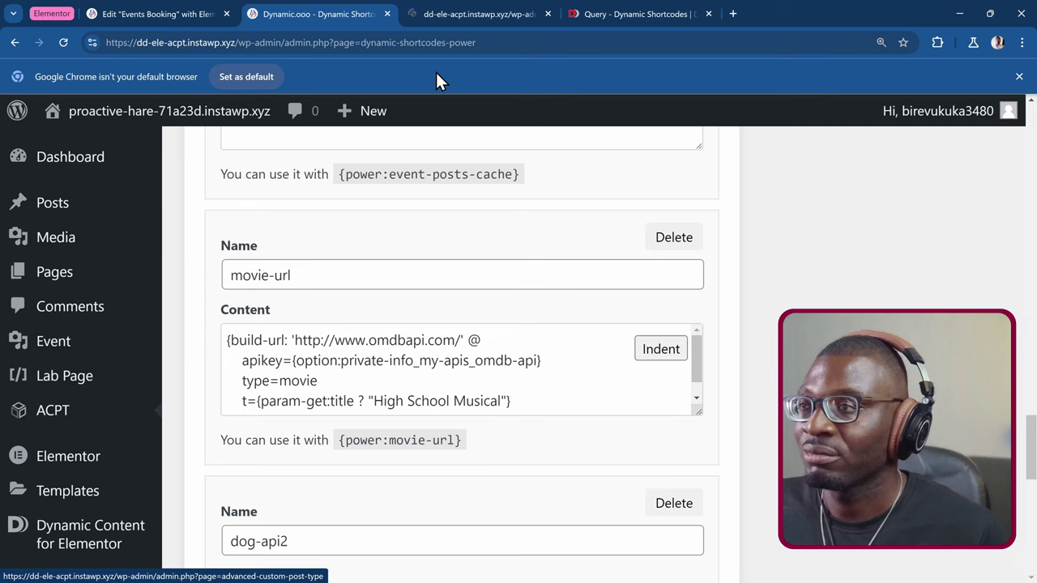
click(448, 2)
scroll(437, 162, down, 3)
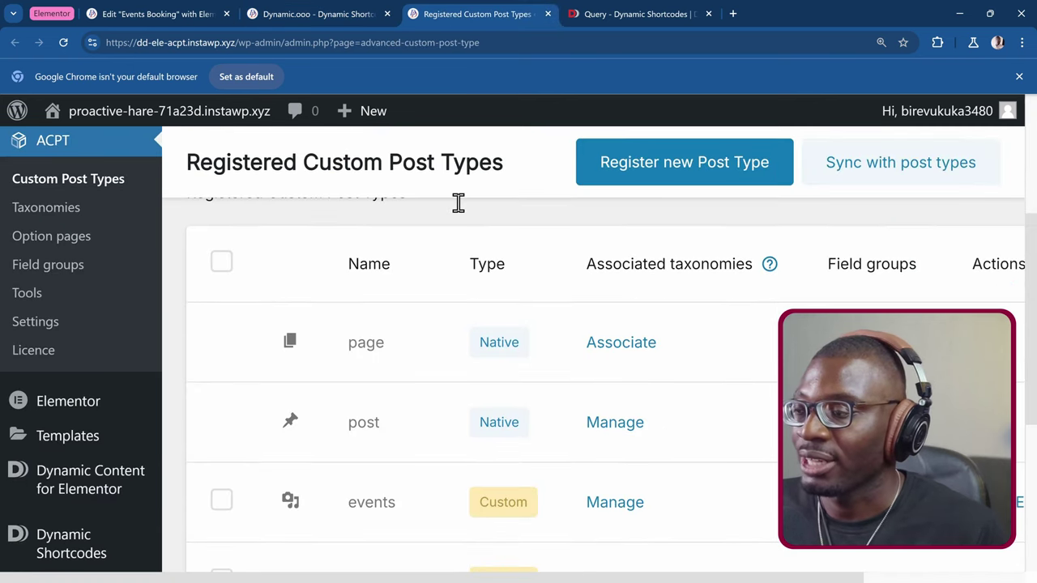
scroll(388, 304, down, 3)
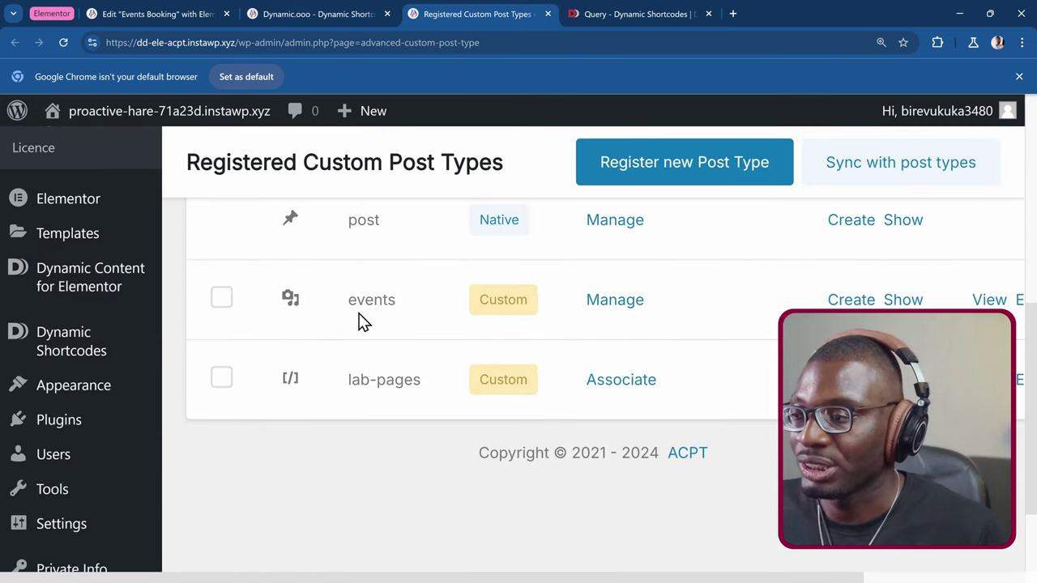
double_click(357, 301)
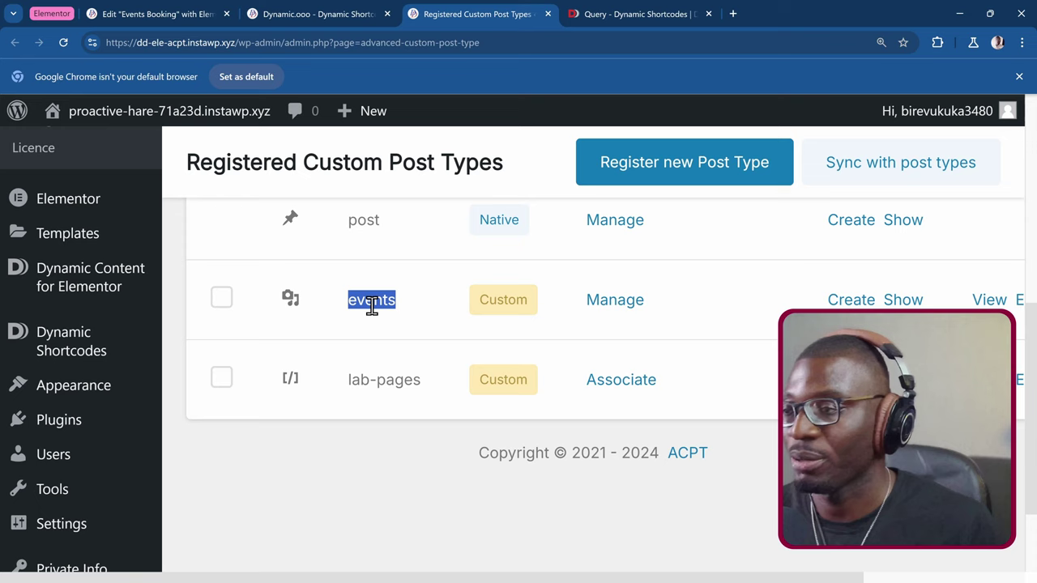
Step: Go back to the events-query power shortcode on the Dynamic Shortcodes page
click(316, 15)
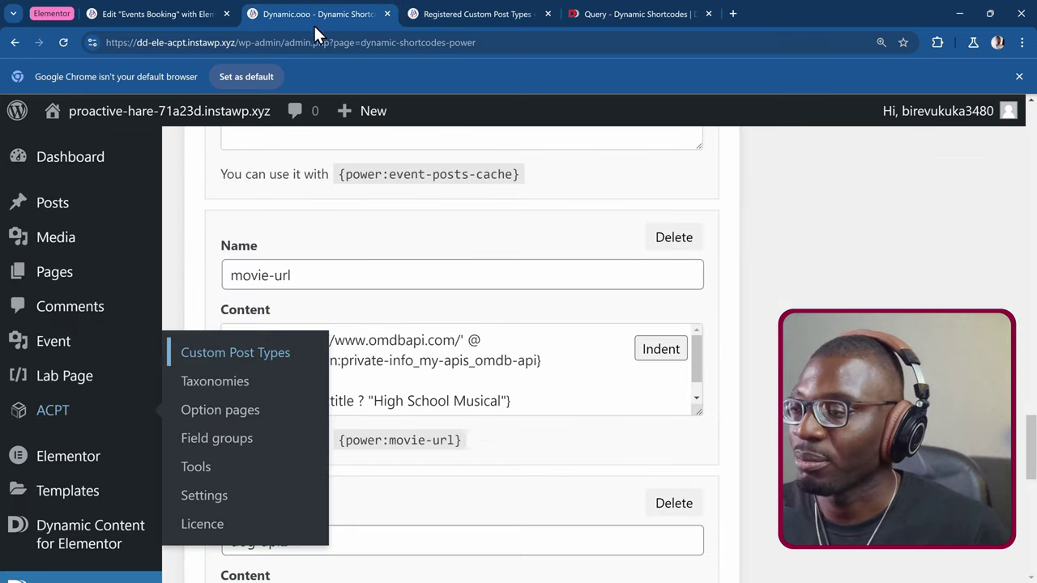
scroll(505, 451, down, 5)
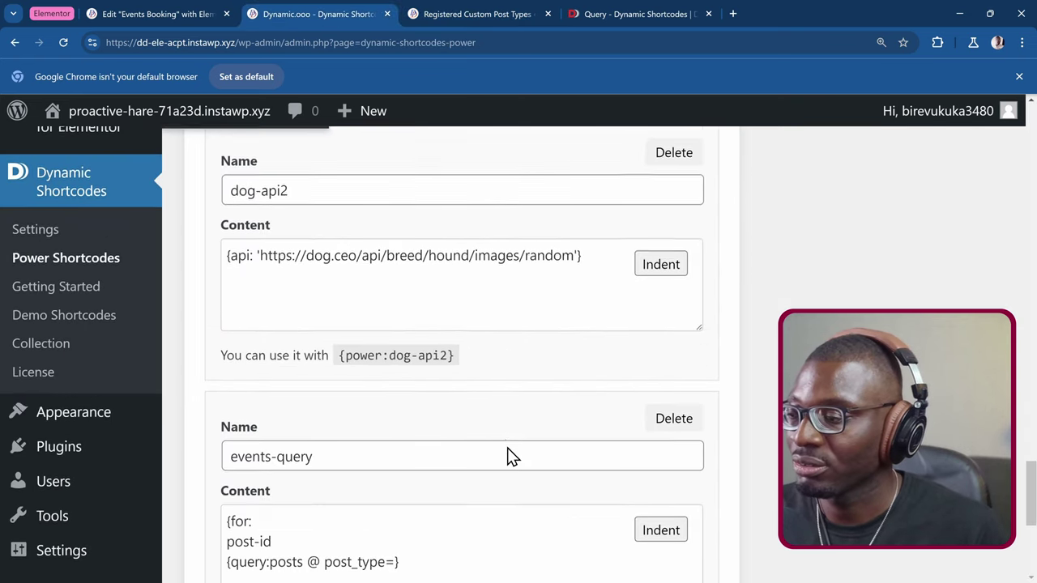
scroll(505, 447, down, 5)
scroll(510, 457, up, 1)
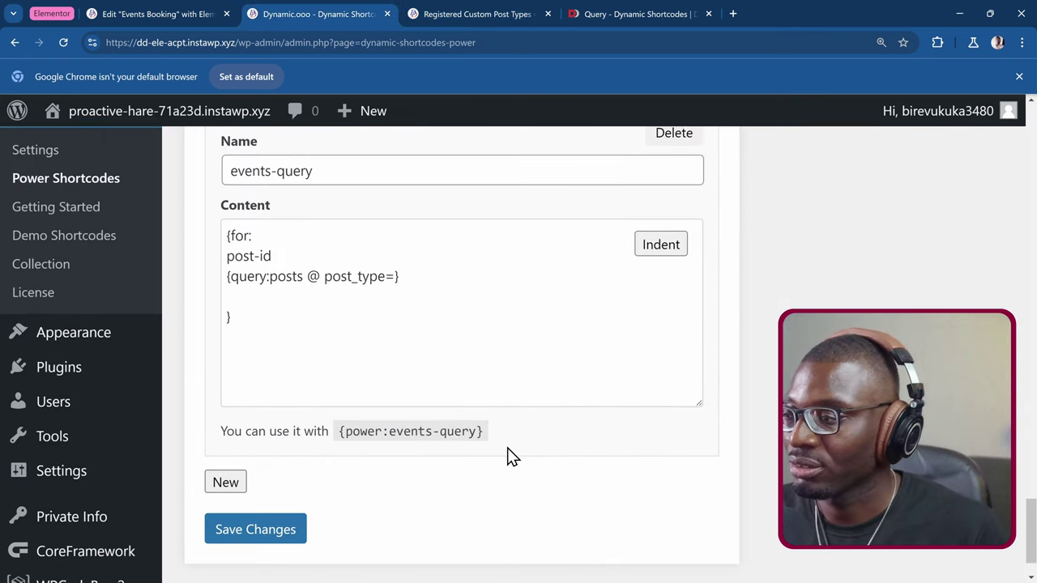
Step: Complete the query with post_type=events posts_per_page=50, leaving a blank line below
click(391, 280)
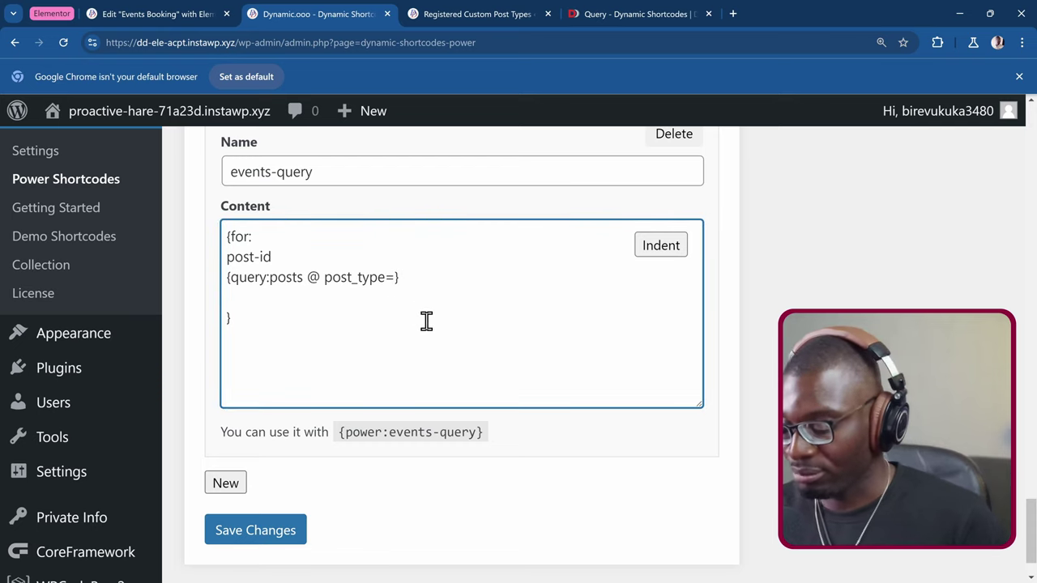
text(events)
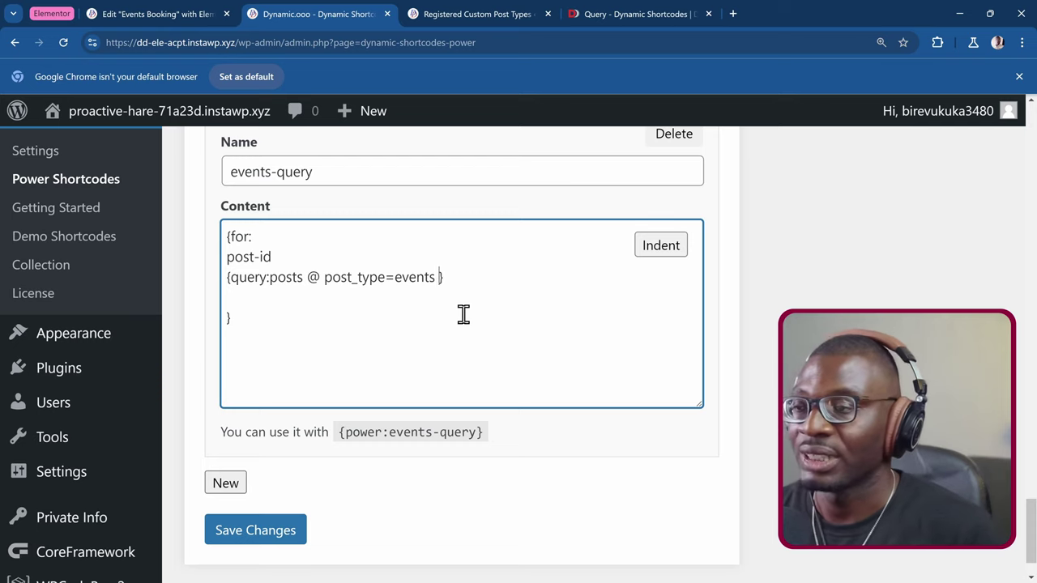
text(posts_per)
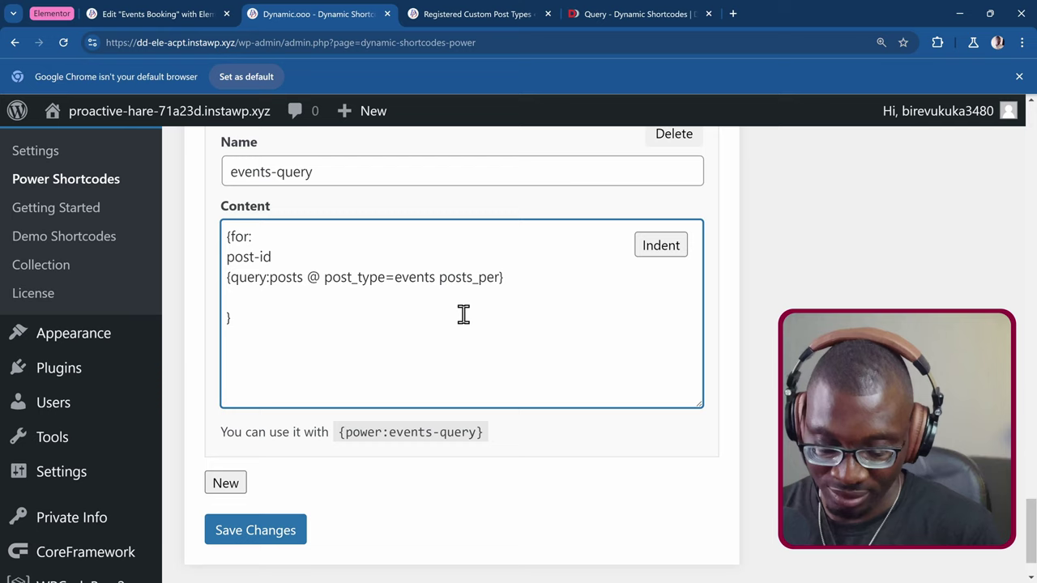
text(_page=)
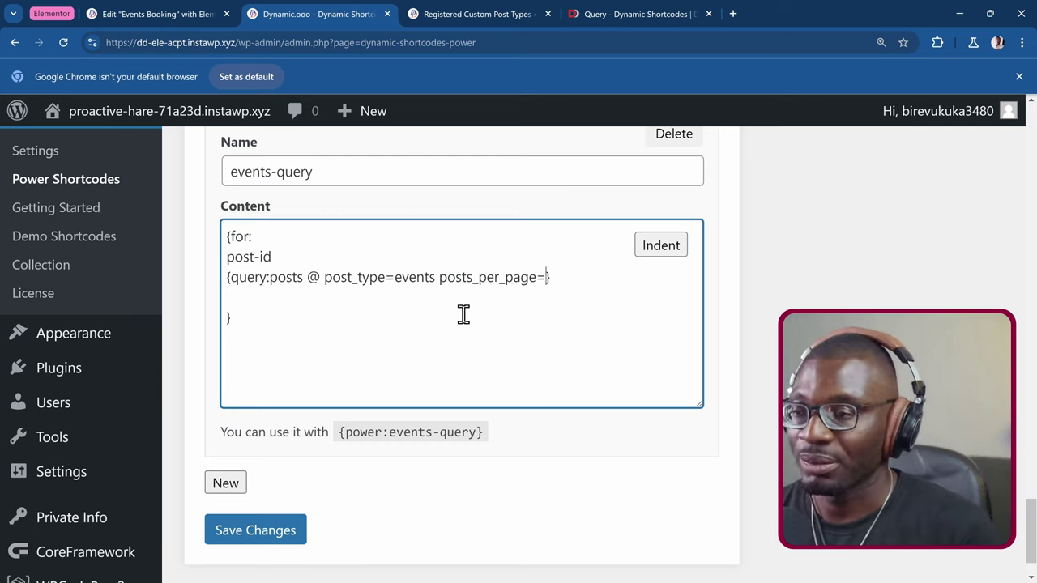
text(50)
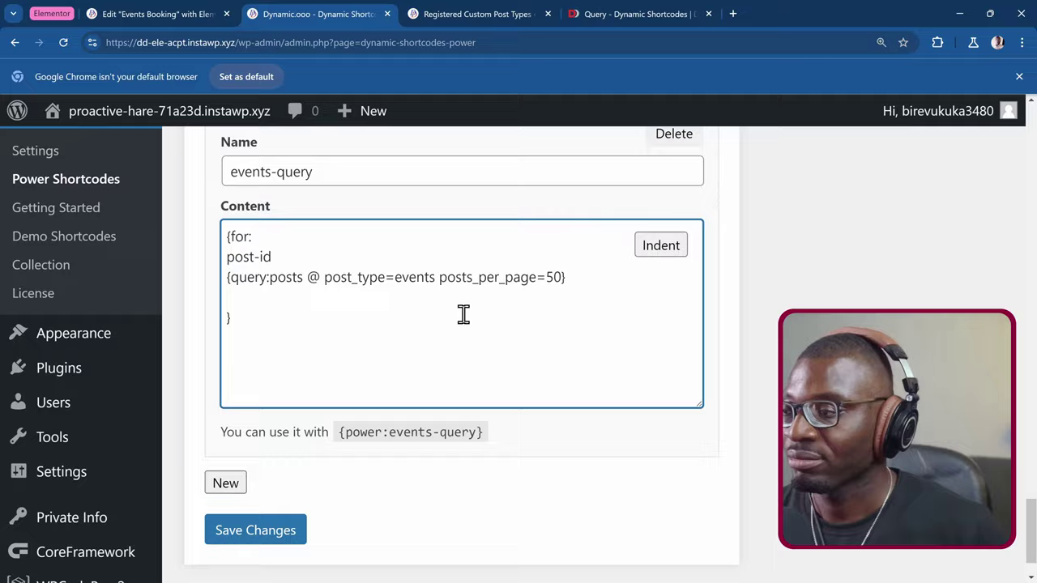
scroll(464, 315, up, 4)
scroll(479, 343, down, 4)
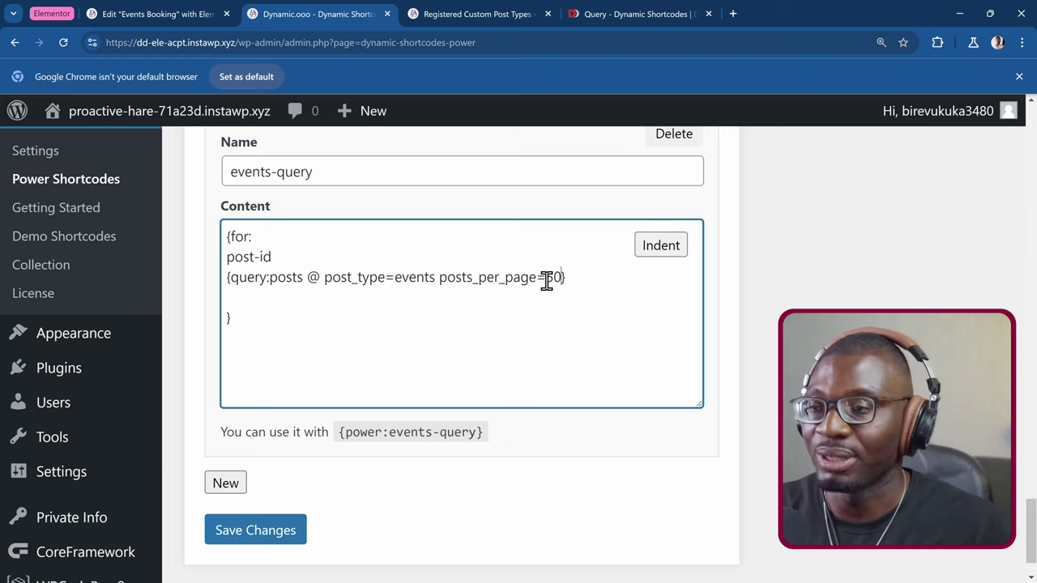
click(278, 297)
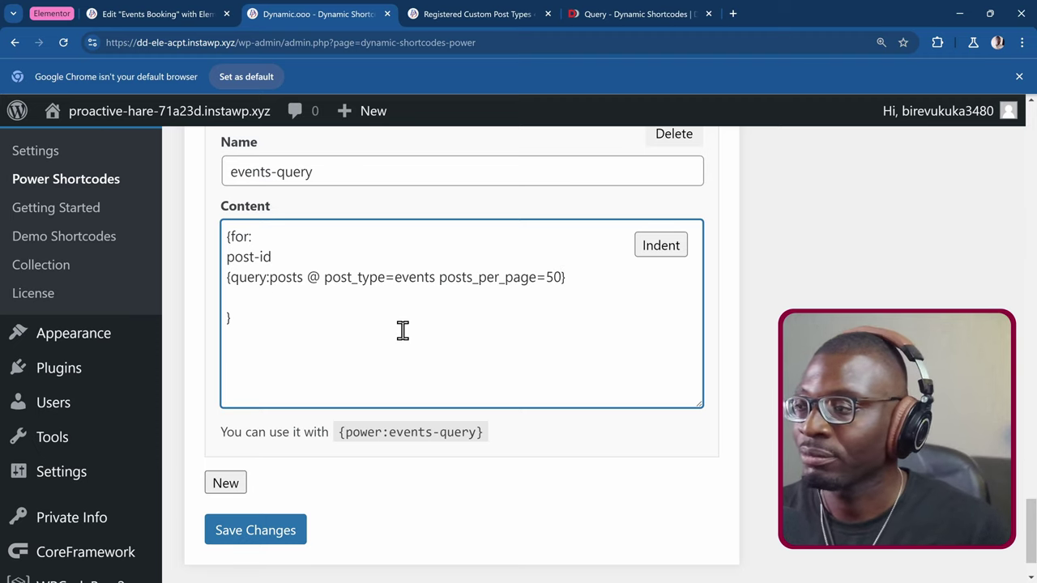
scroll(273, 282, down, 1)
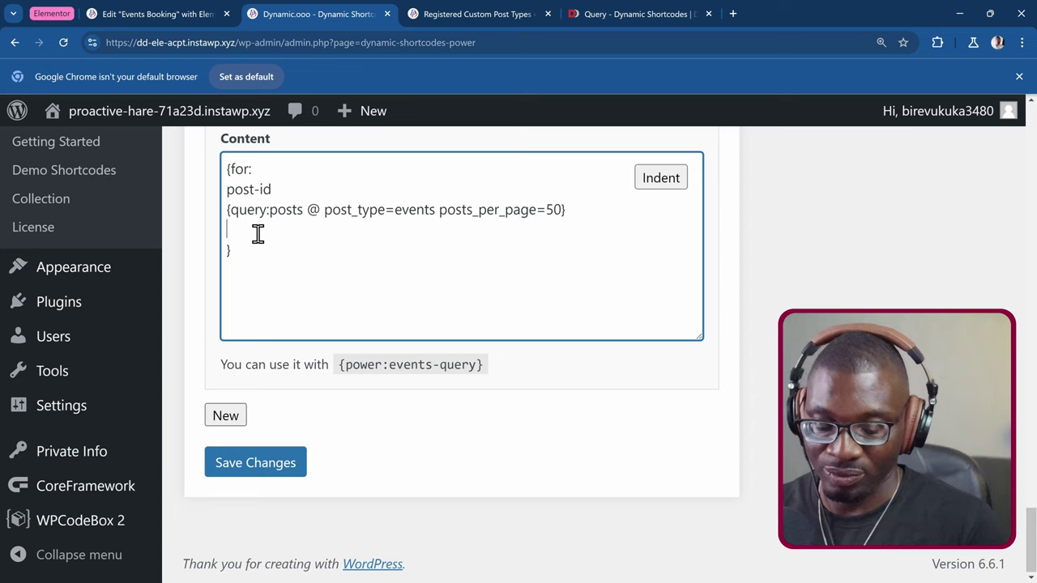
Step: Add a [ ] block containing {post:title @ id={get:post-id}} on its own line
text([])
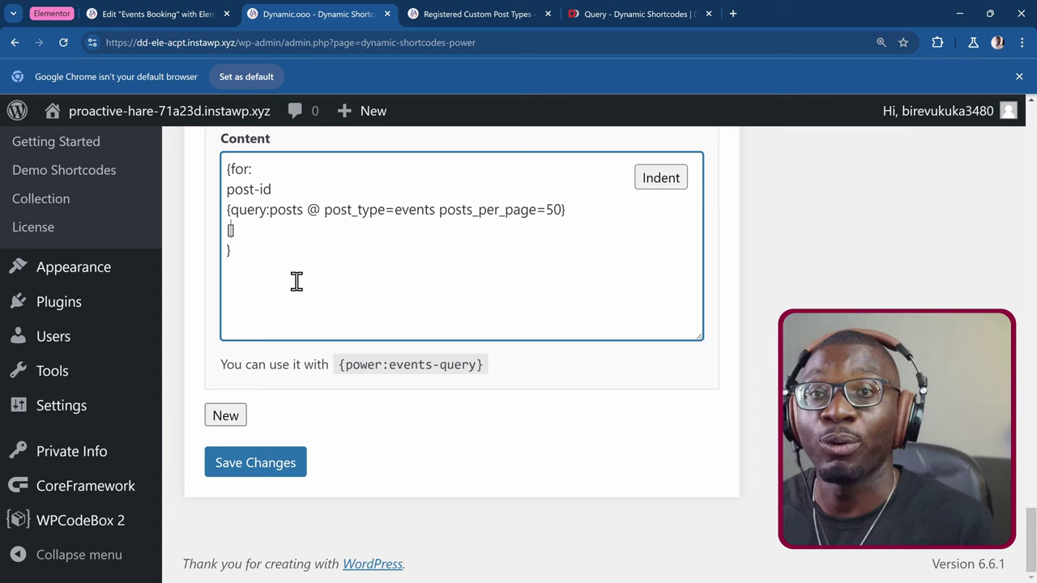
text(pos)
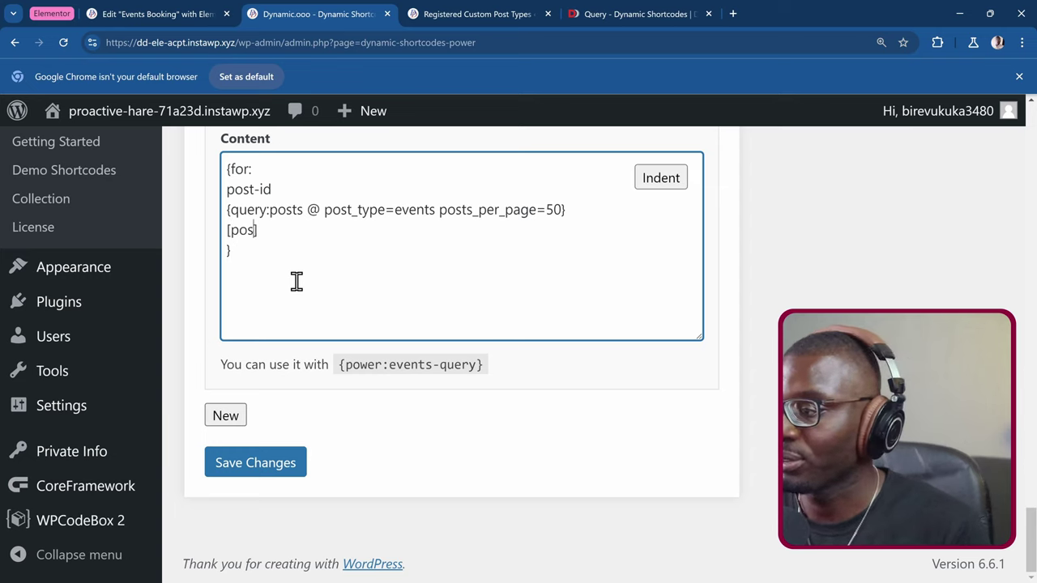
key(BackSpace)
key(BackSpace)
key(BackSpace)
text({})
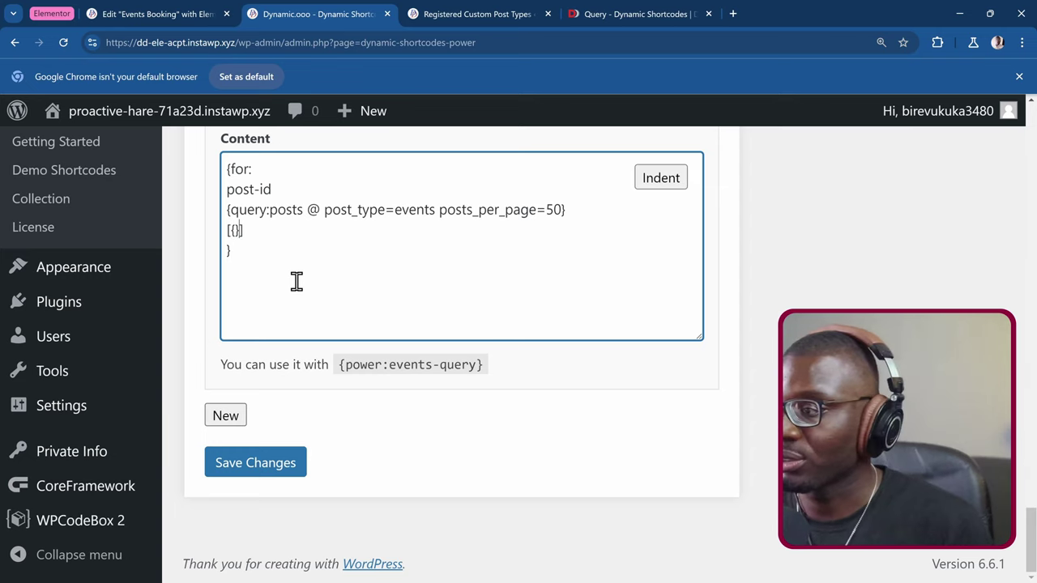
key(Return)
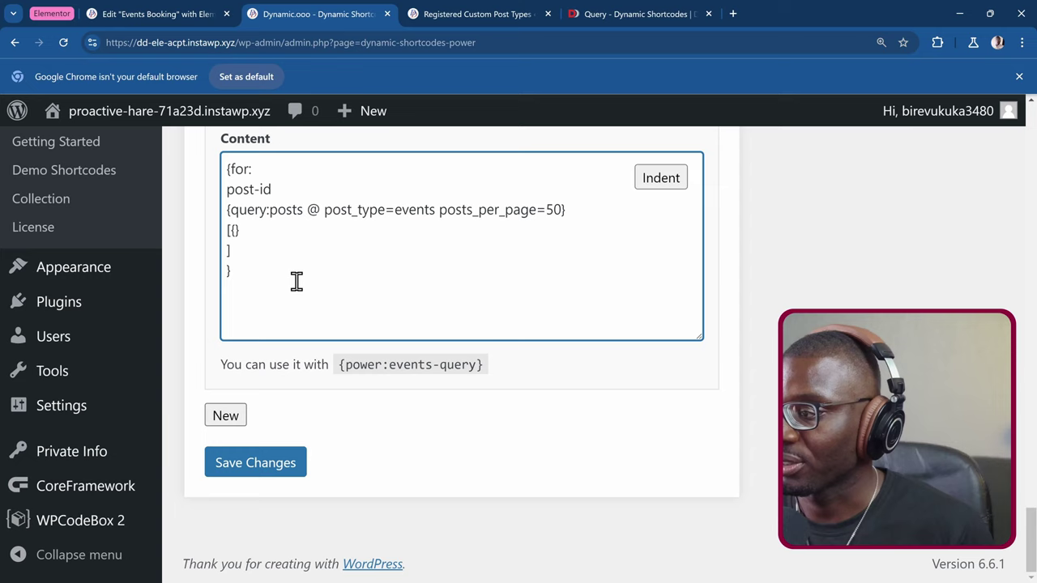
key(Return)
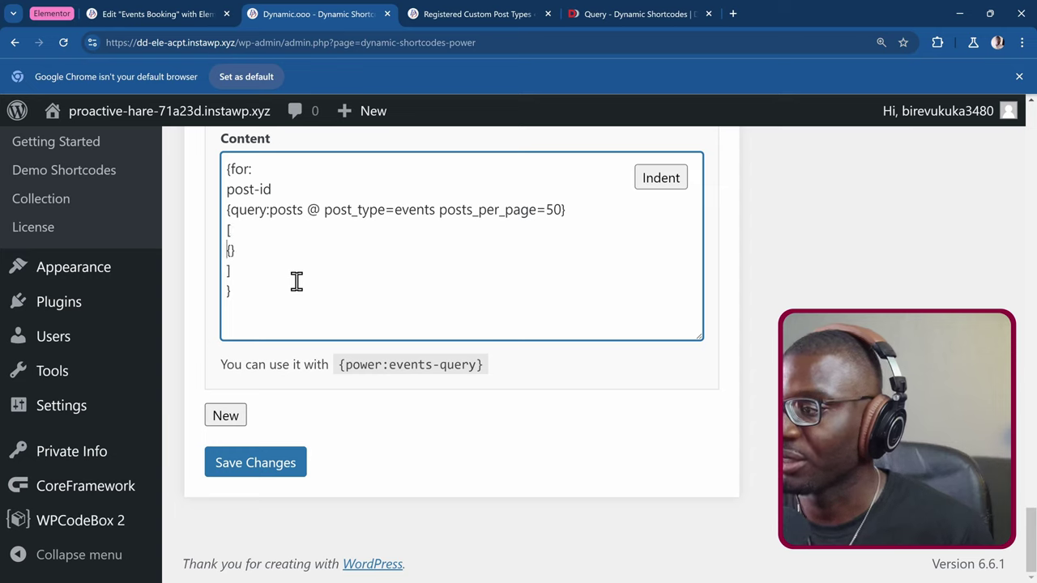
key(Right)
text(post)
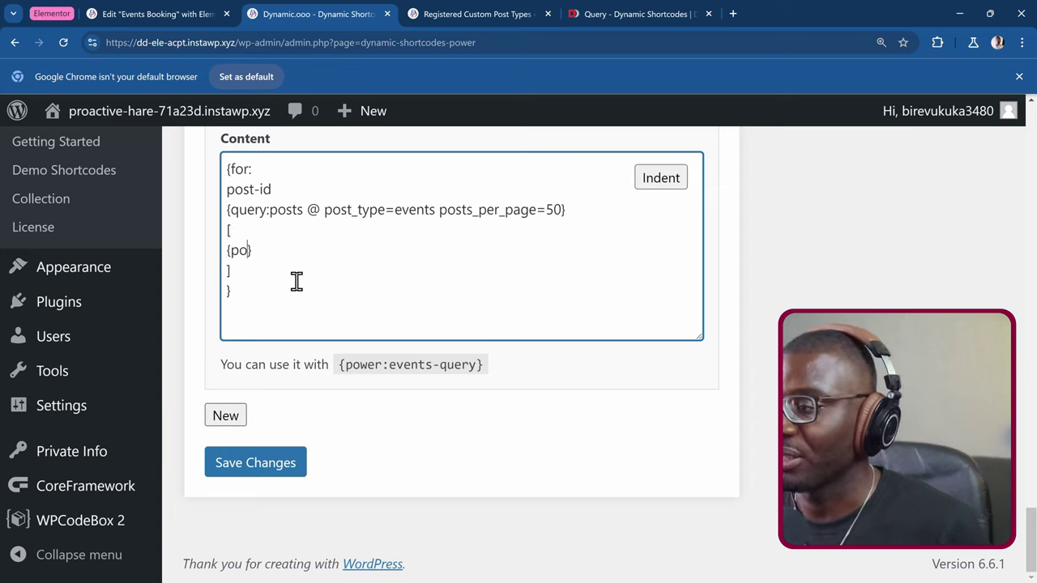
text(:title)
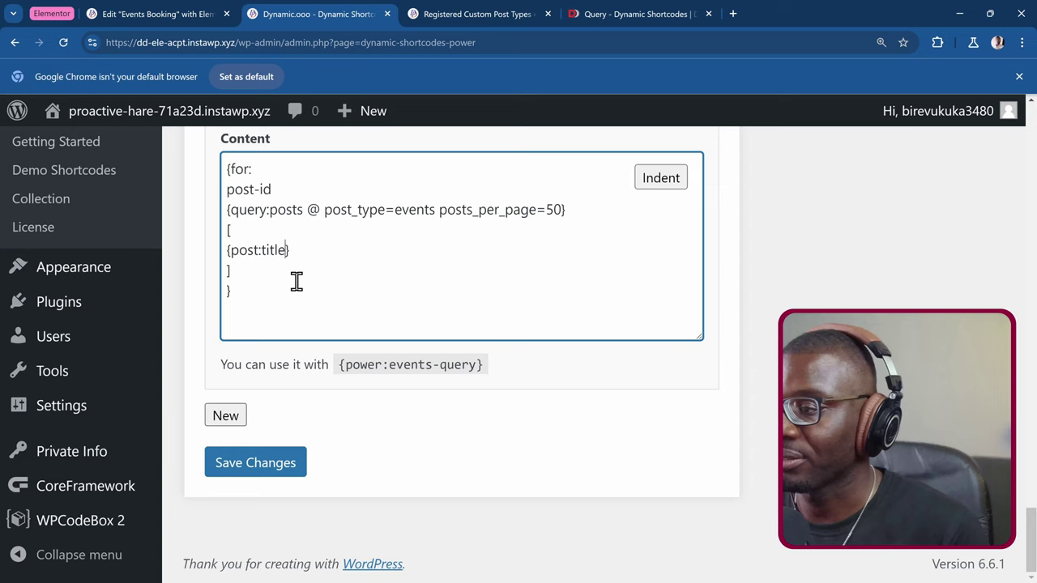
text( @ id=)
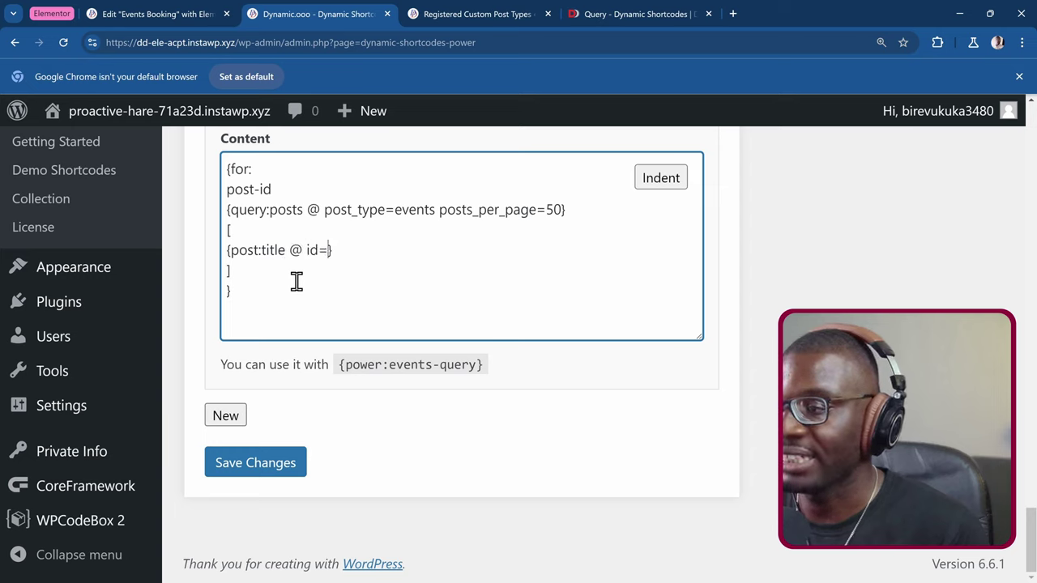
text({})
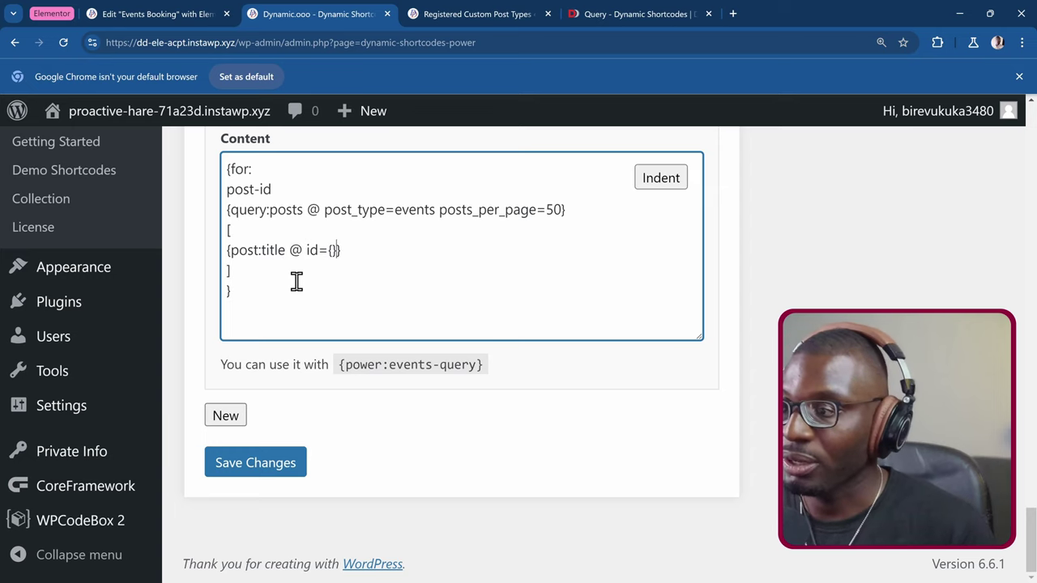
text(get:post)
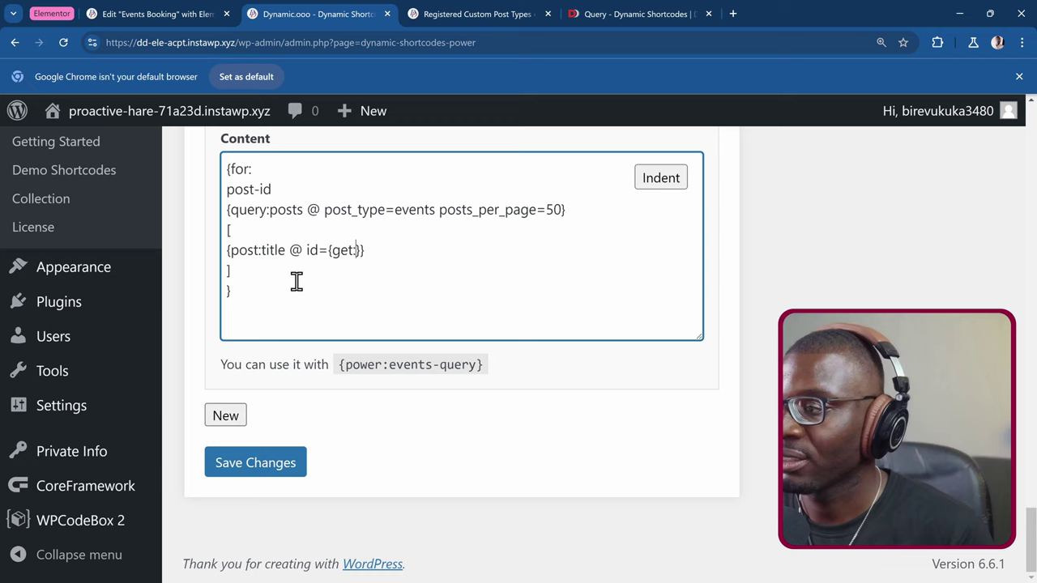
text(-id)
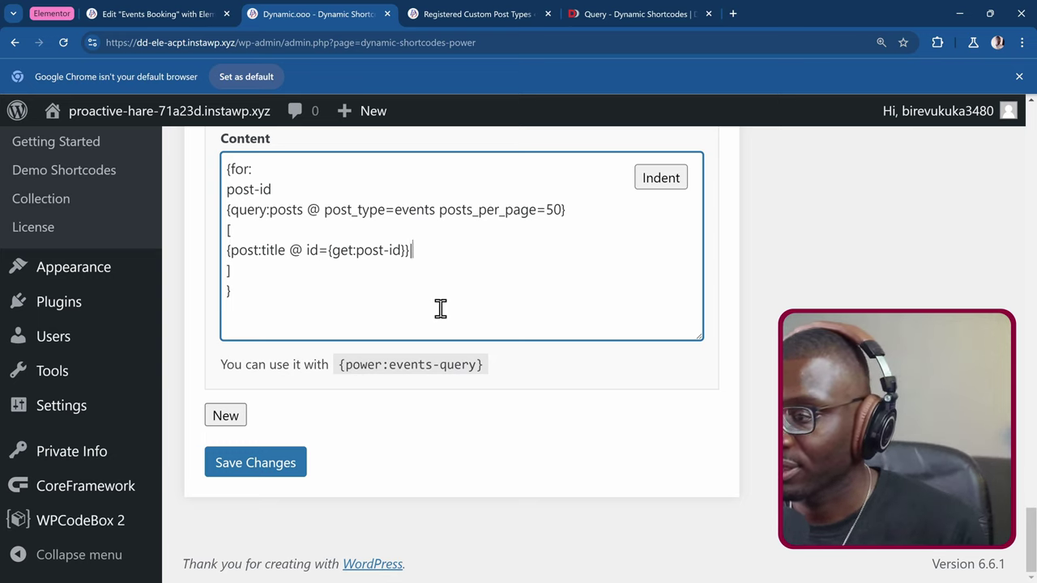
Step: Append |{get:post-id} after the title shortcode, correcting the 'posd' typo
text(|{})
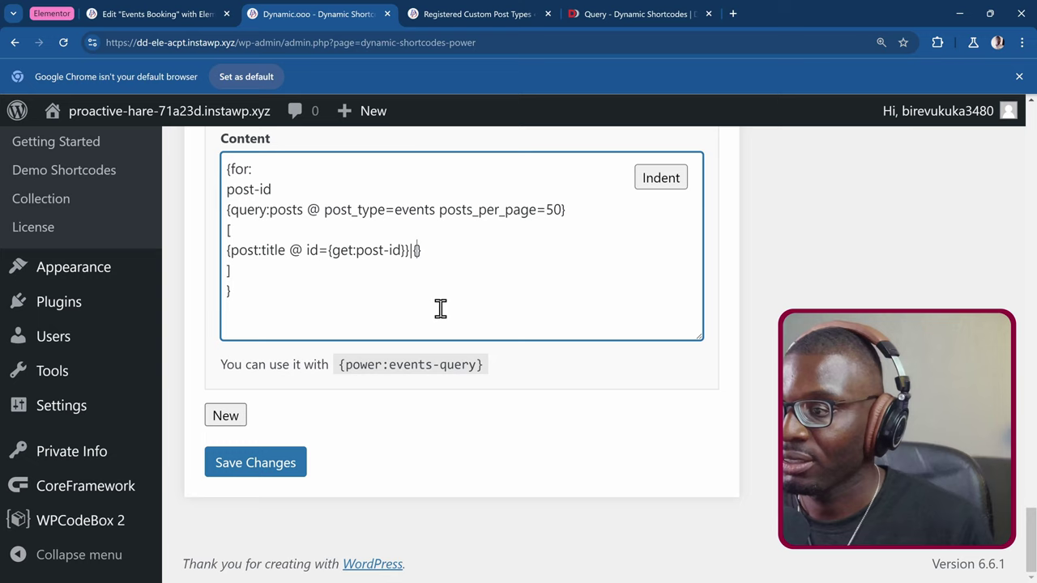
text(get:posd)
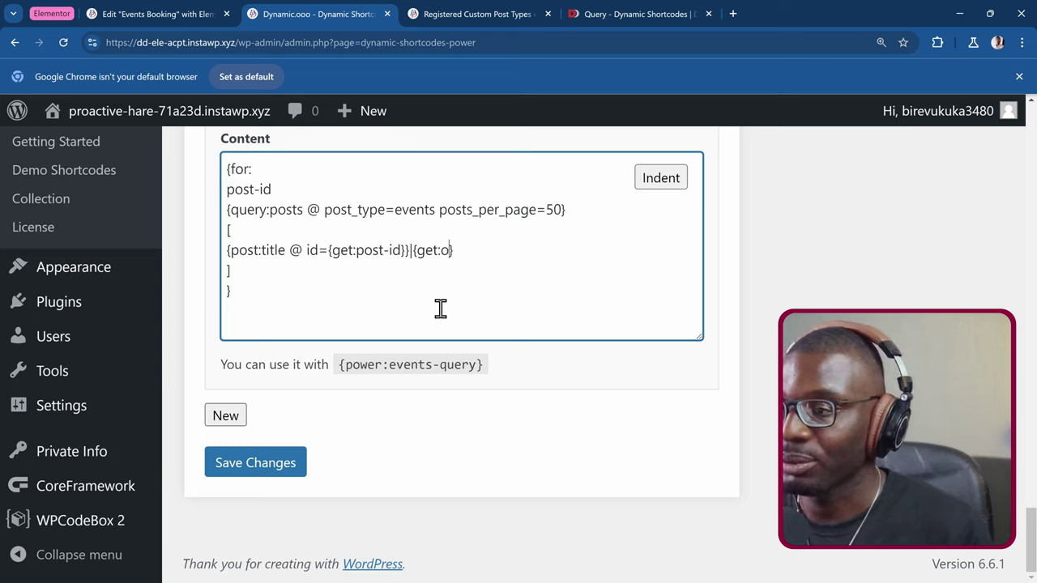
key(BackSpace)
text(t)
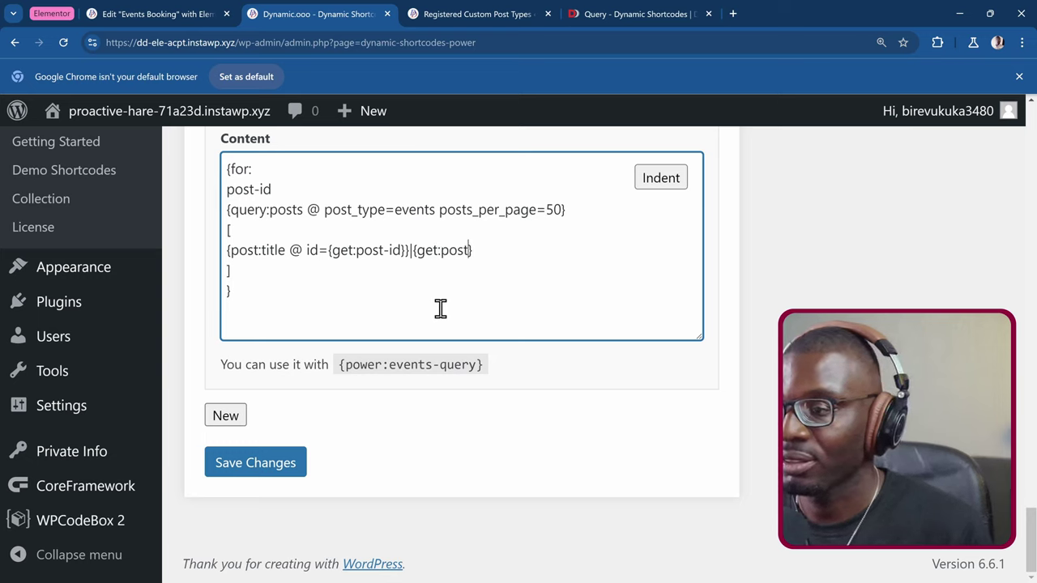
text(-id)
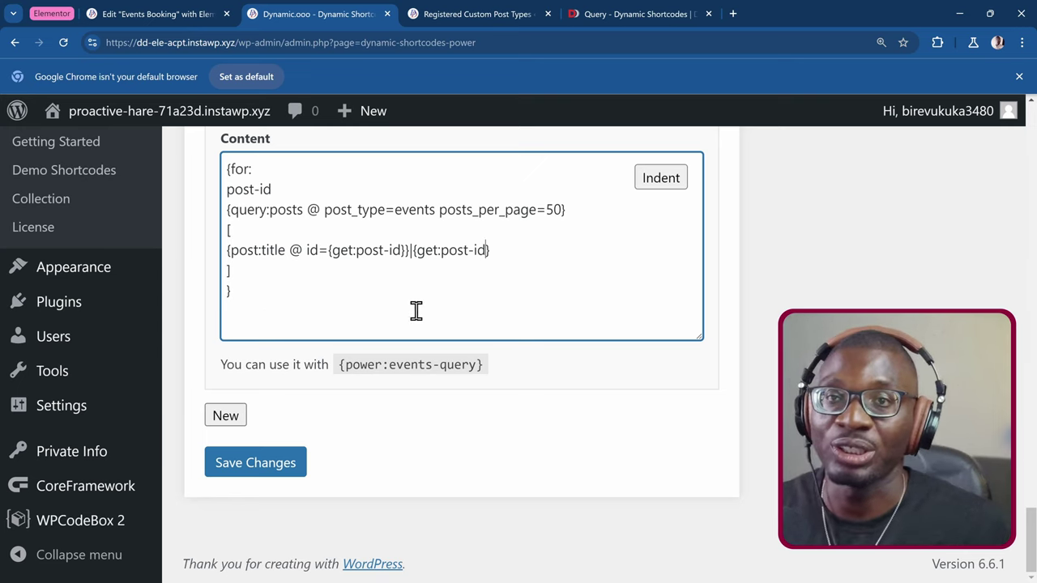
Step: Save the power shortcodes, copy {power:events-query}, and return to the Elementor editor
click(281, 467)
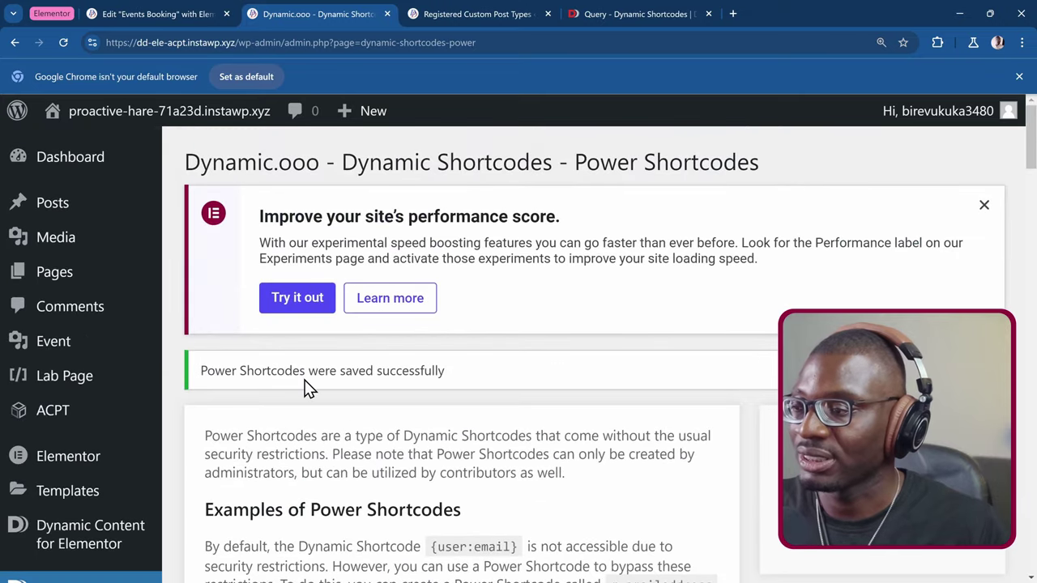
scroll(311, 385, down, 10)
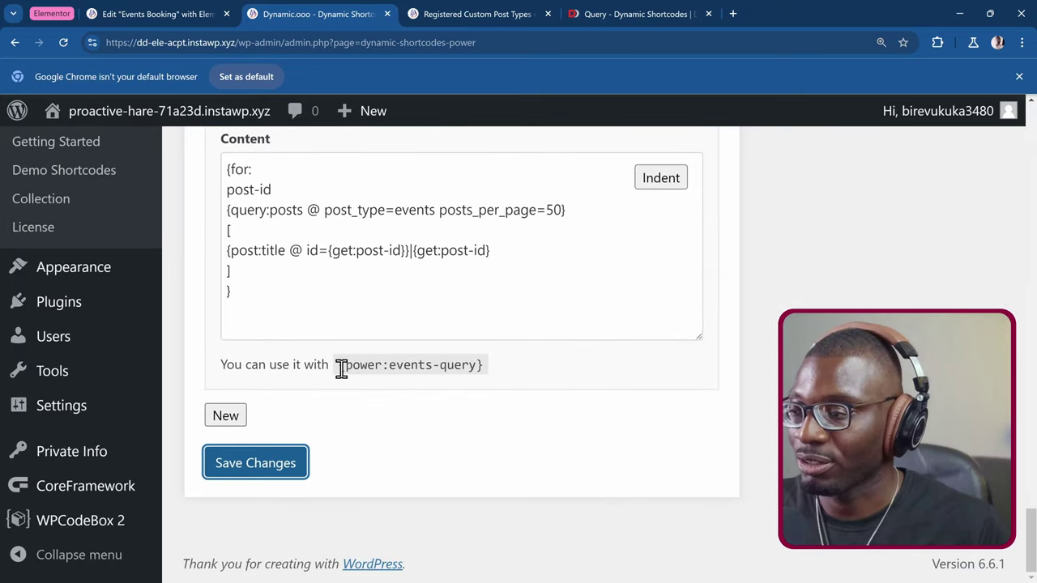
drag(341, 369, 496, 375)
key(ctrl+c)
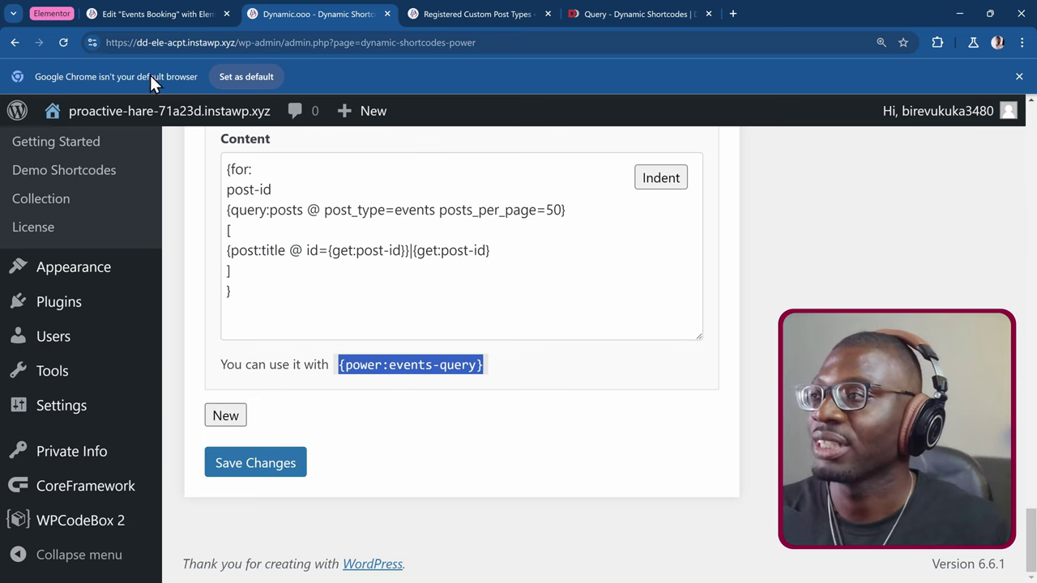
click(155, 23)
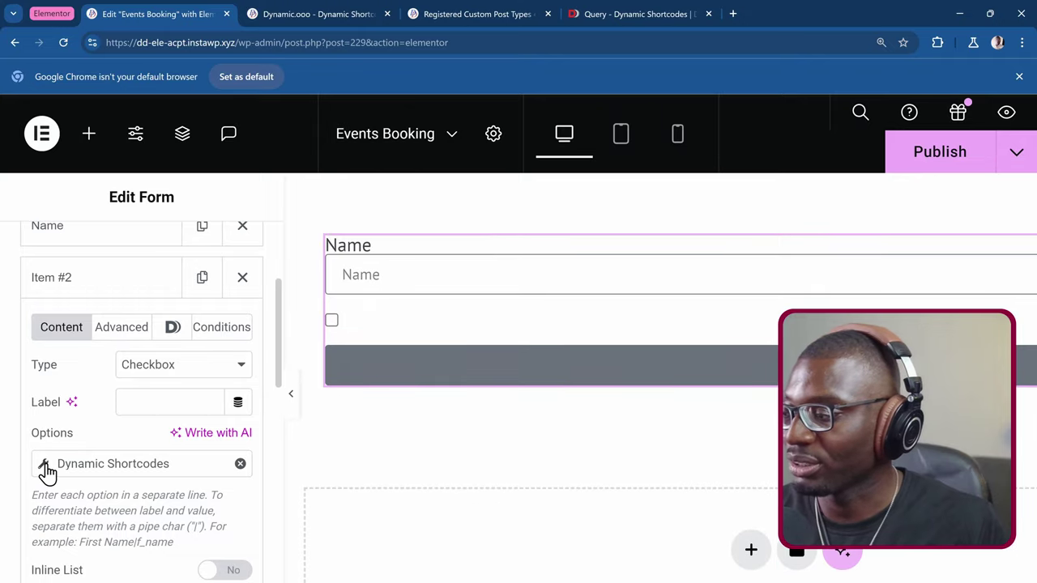
Step: Paste {power:events-query} into the second field's Options via Dynamic Shortcodes
click(45, 467)
click(140, 337)
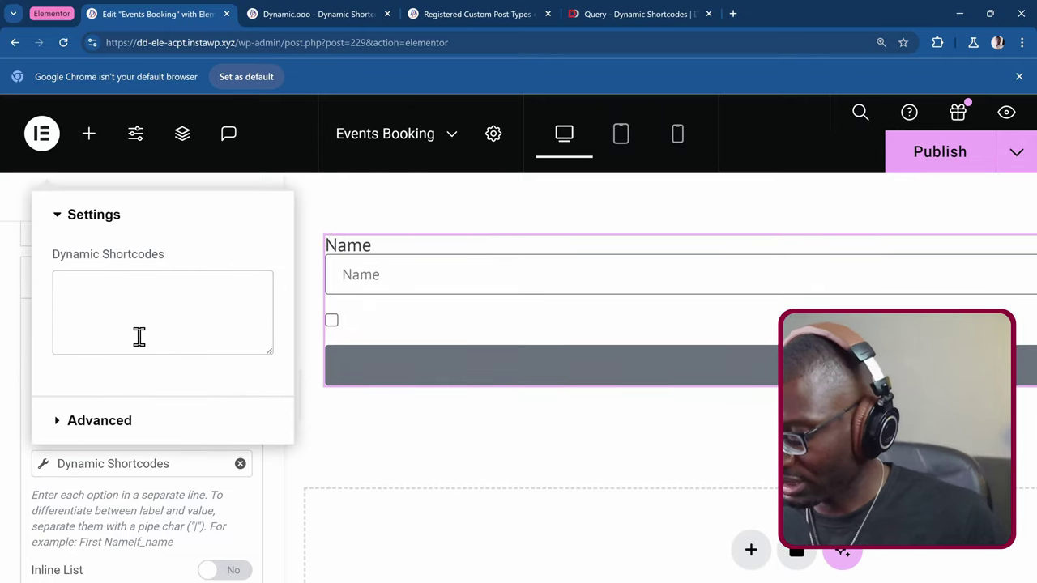
key(ctrl+v)
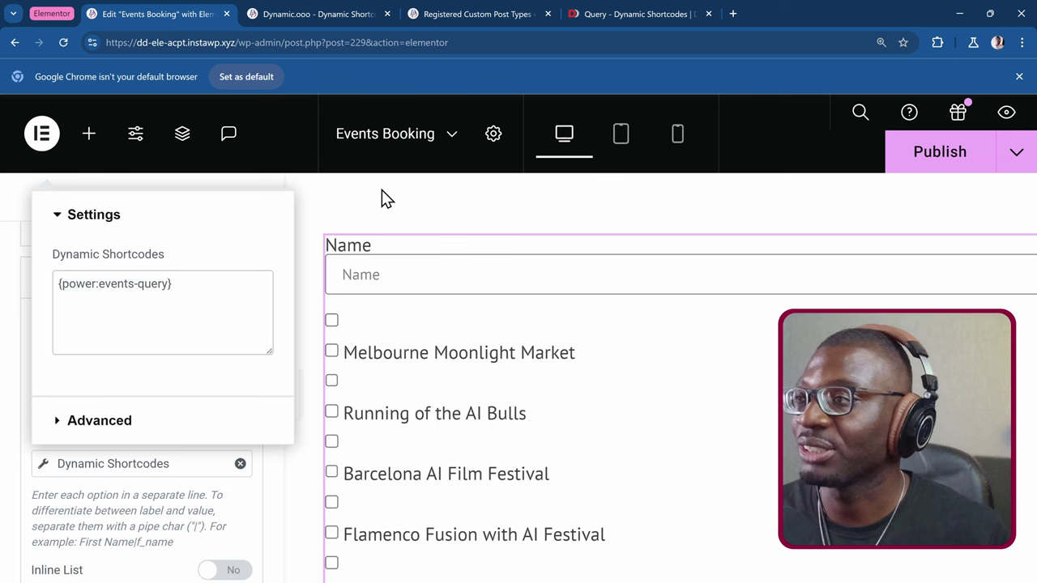
click(307, 16)
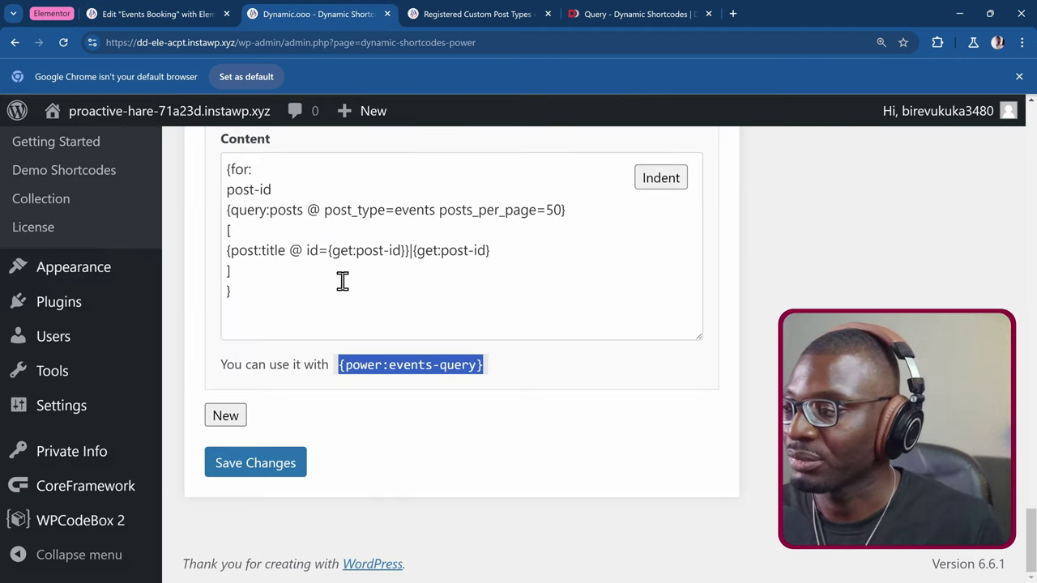
click(267, 276)
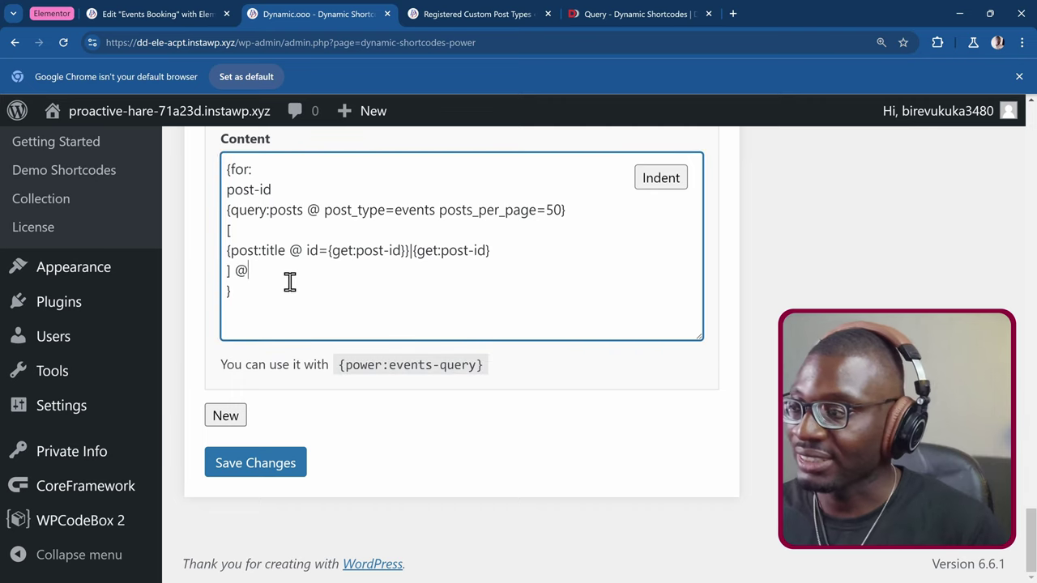
click(599, 11)
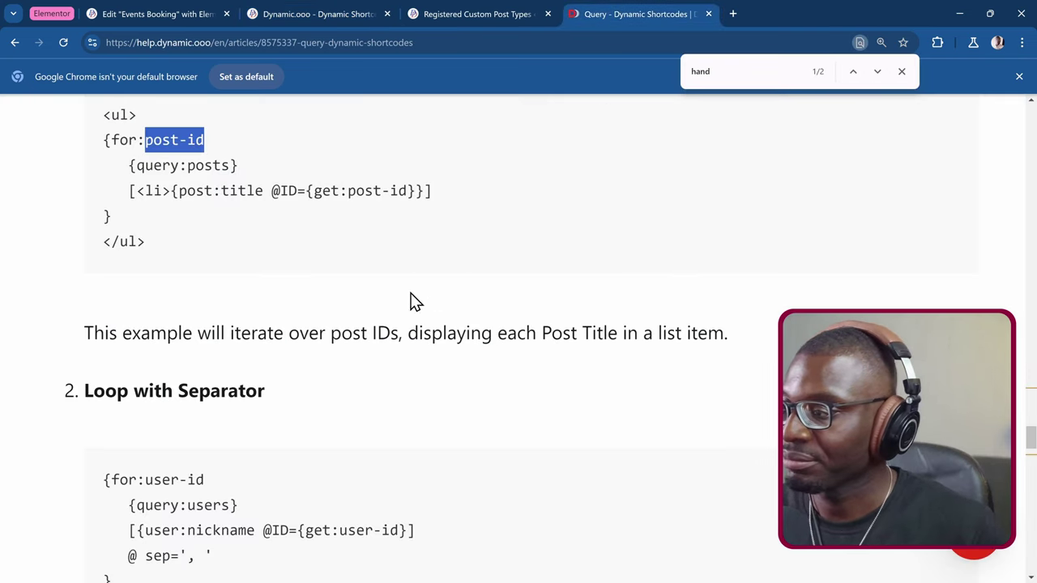
scroll(359, 312, down, 4)
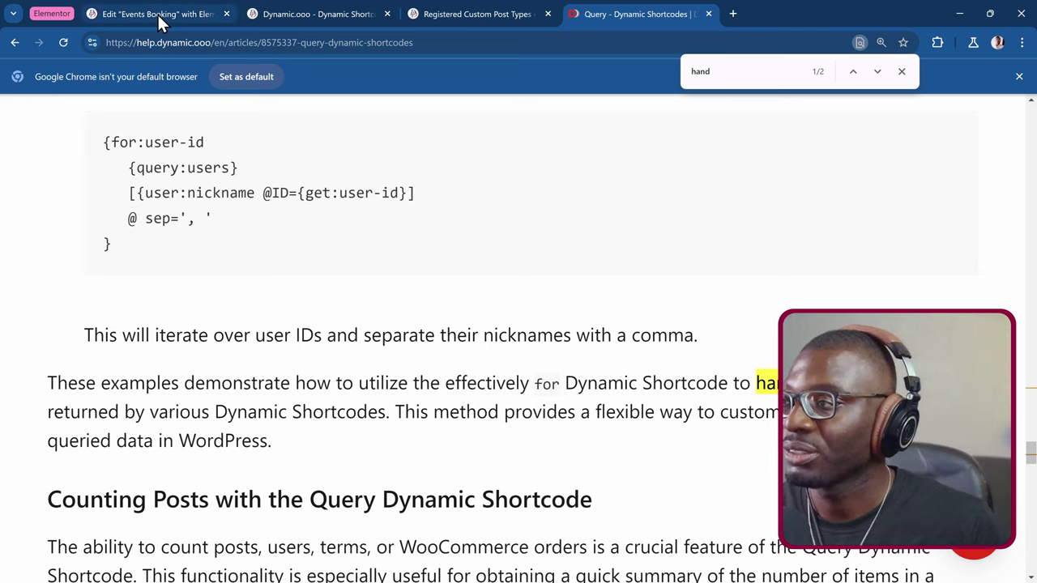
click(313, 12)
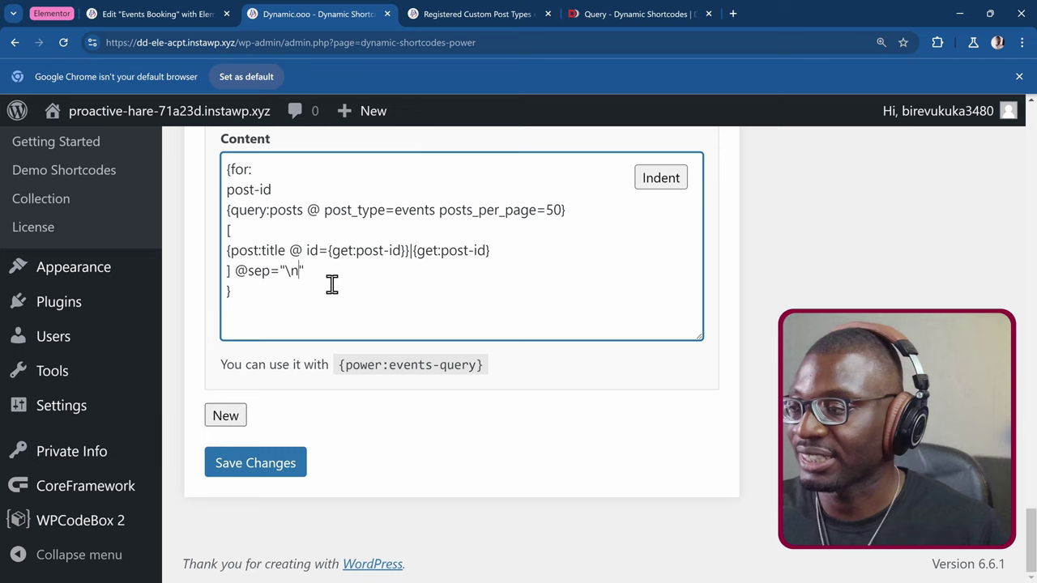
Step: Join the bracket and title lines, indent the shortcode, and save changes
click(278, 241)
key(Delete)
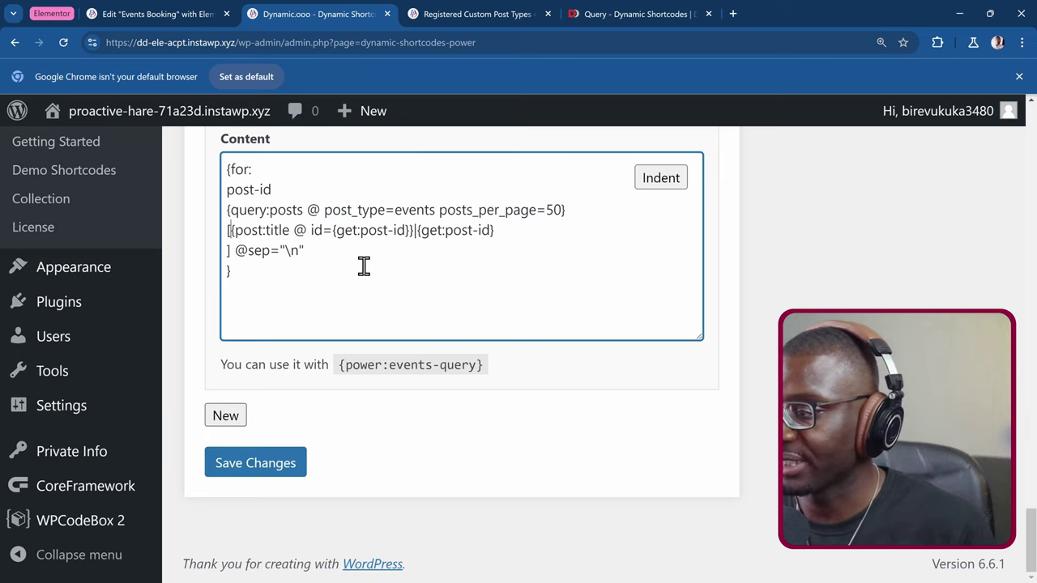
key(BackSpace)
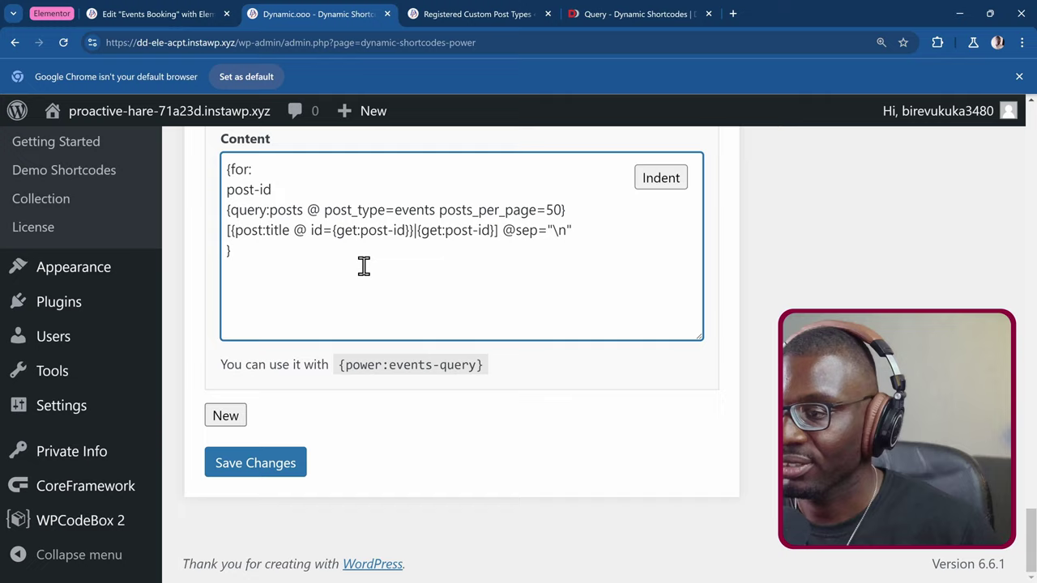
click(666, 183)
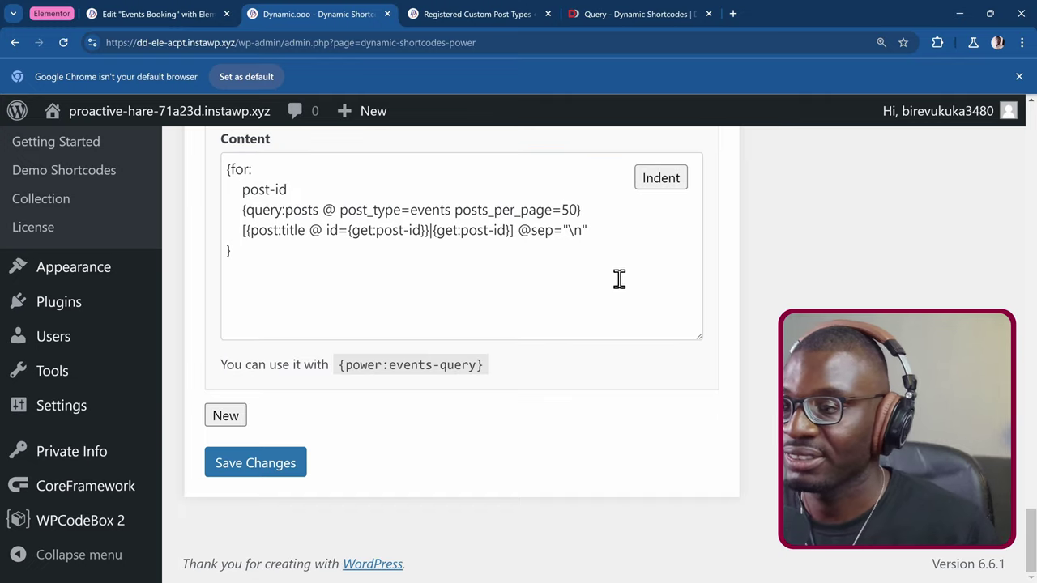
click(280, 468)
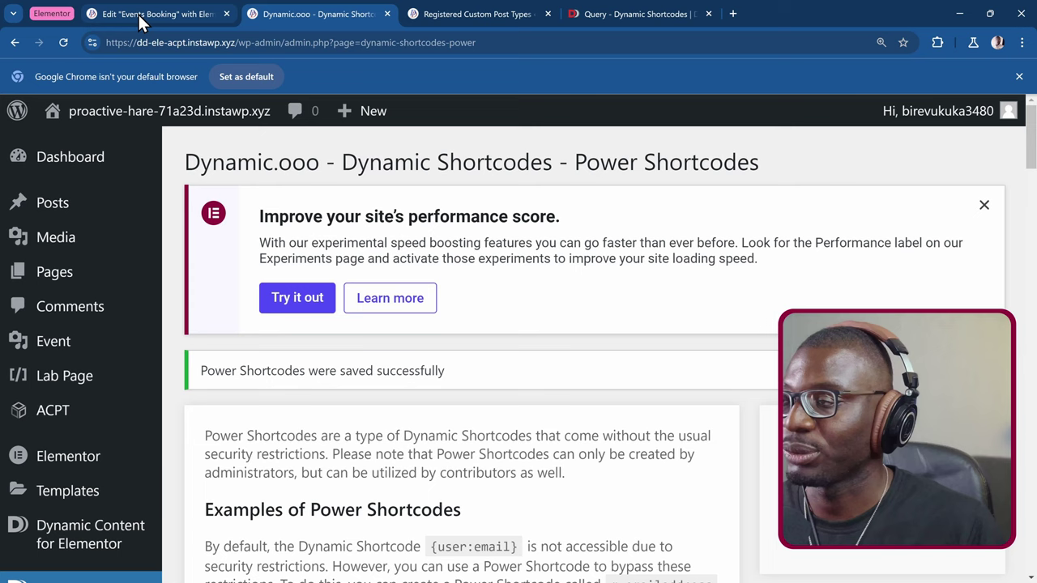
Step: Publish the Events Booking page and reload the editor to review the event checkboxes
click(138, 14)
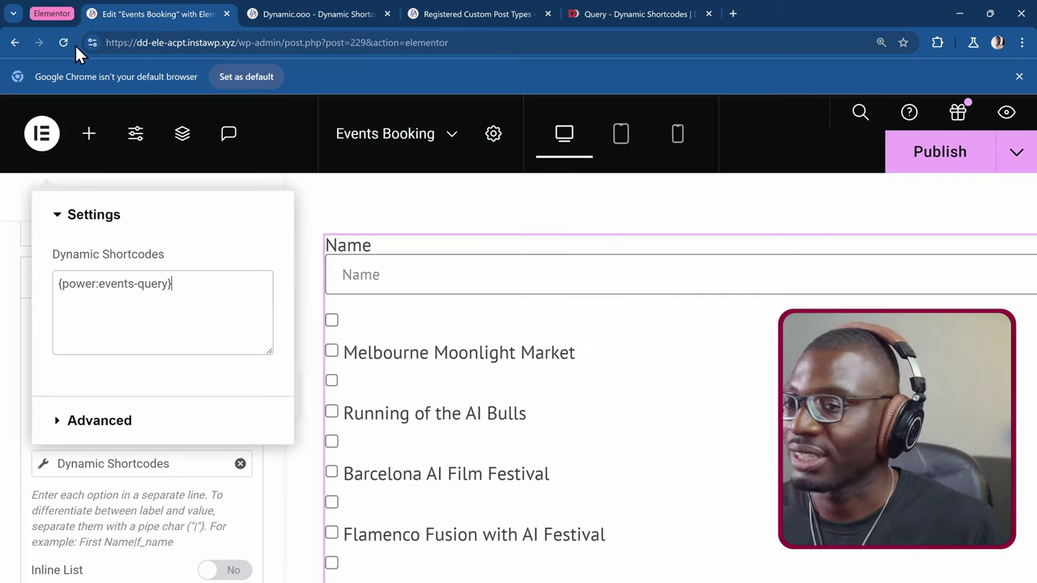
click(918, 156)
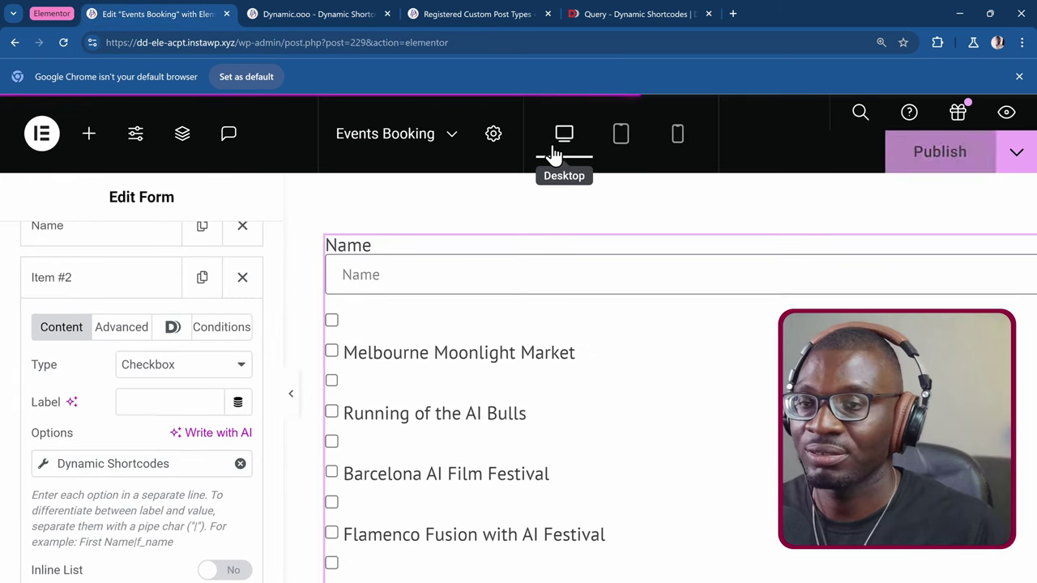
click(64, 43)
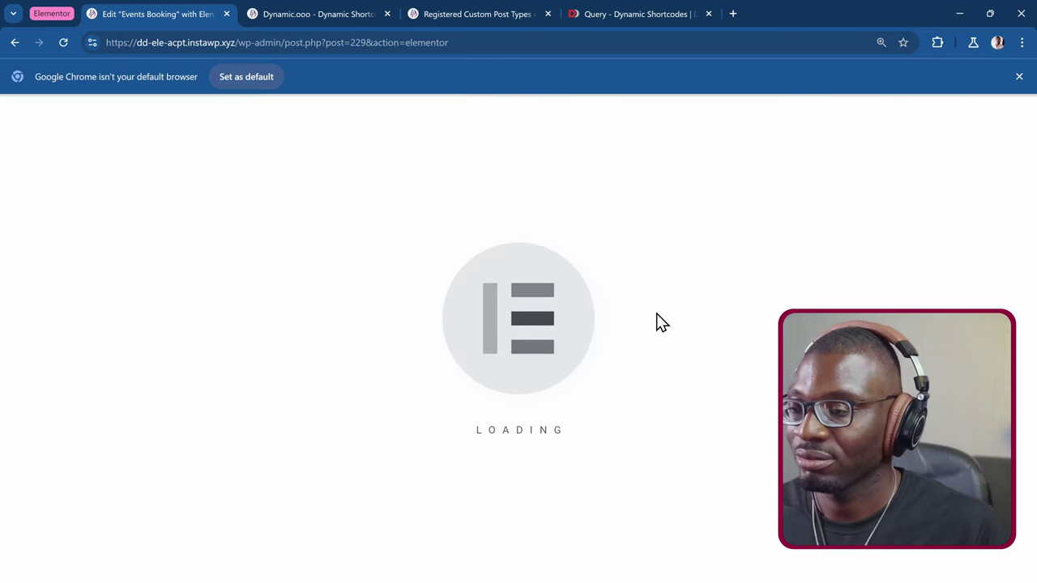
scroll(612, 309, down, 10)
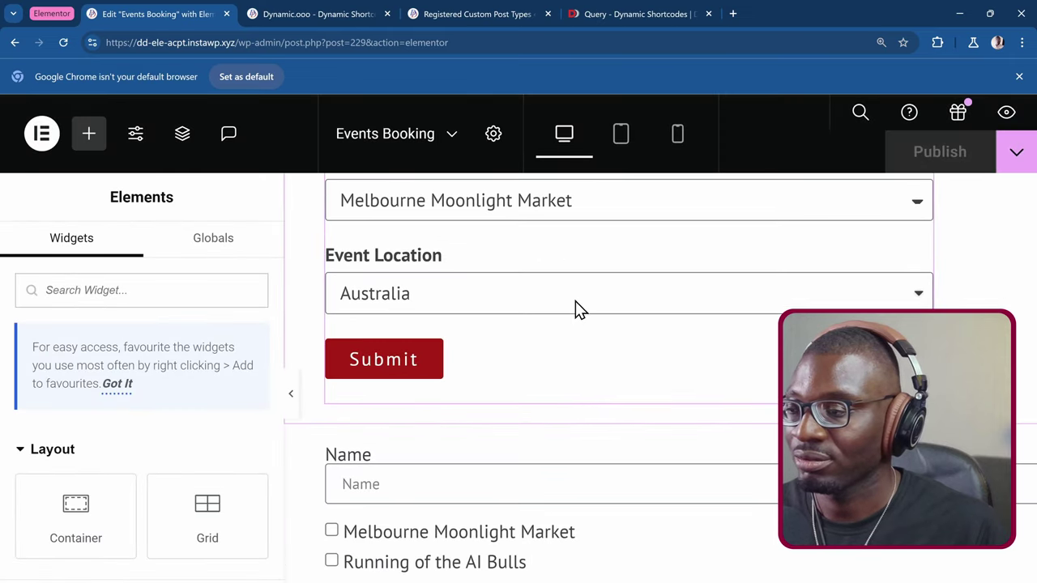
scroll(571, 303, up, 5)
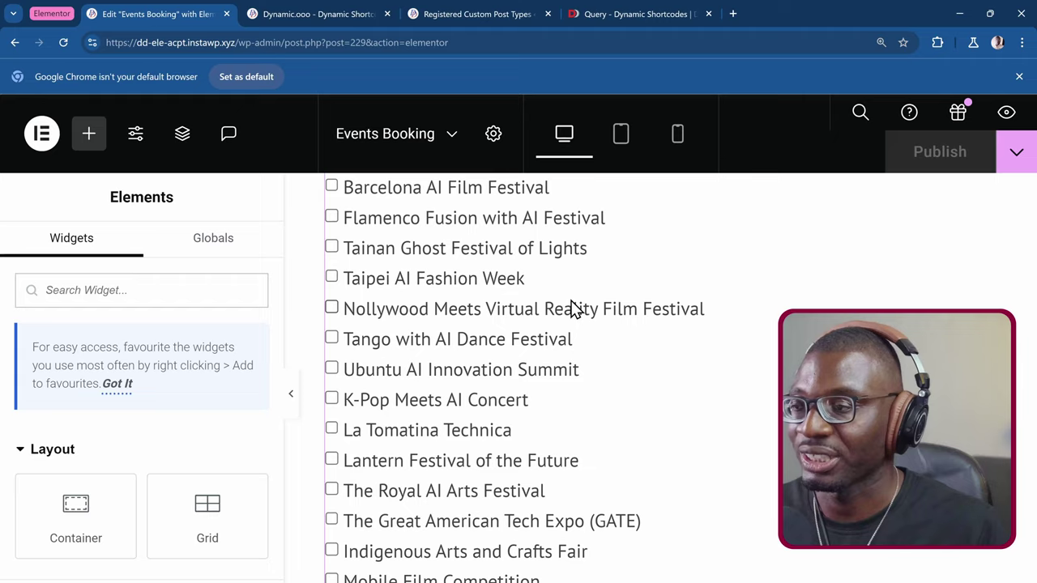
scroll(411, 289, down, 10)
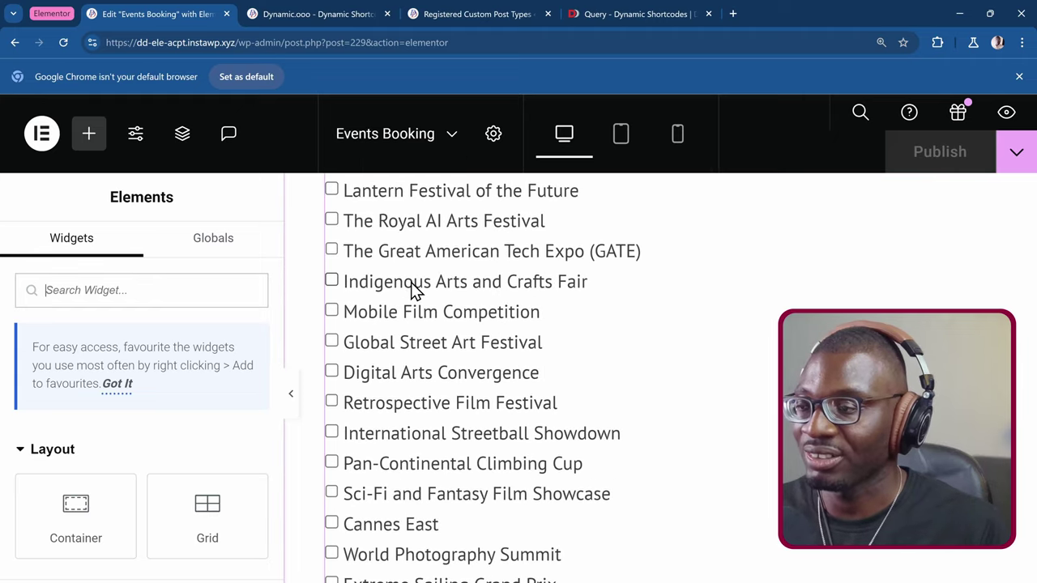
scroll(384, 268, up, 10)
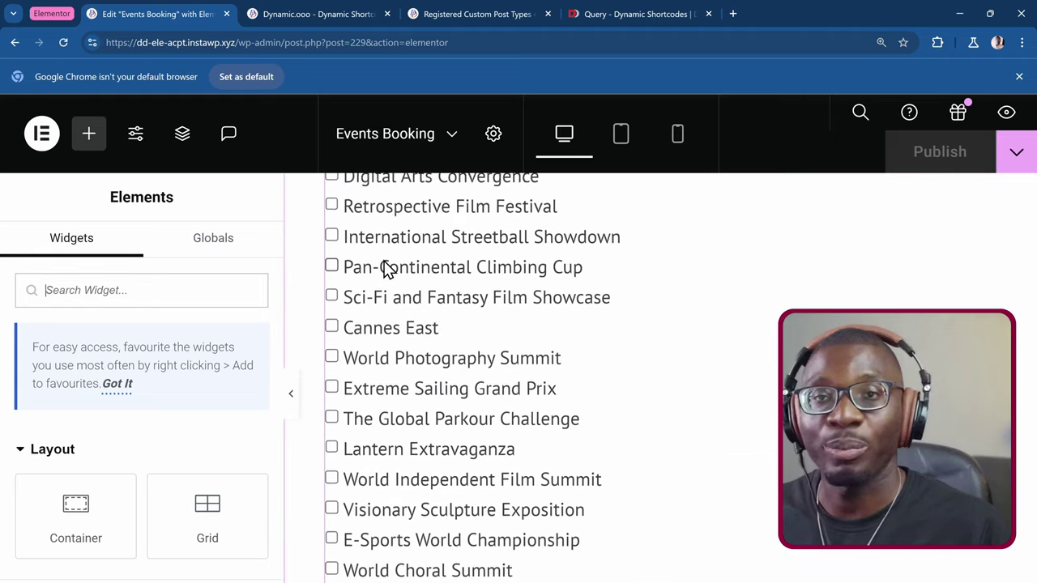
scroll(389, 260, up, 6)
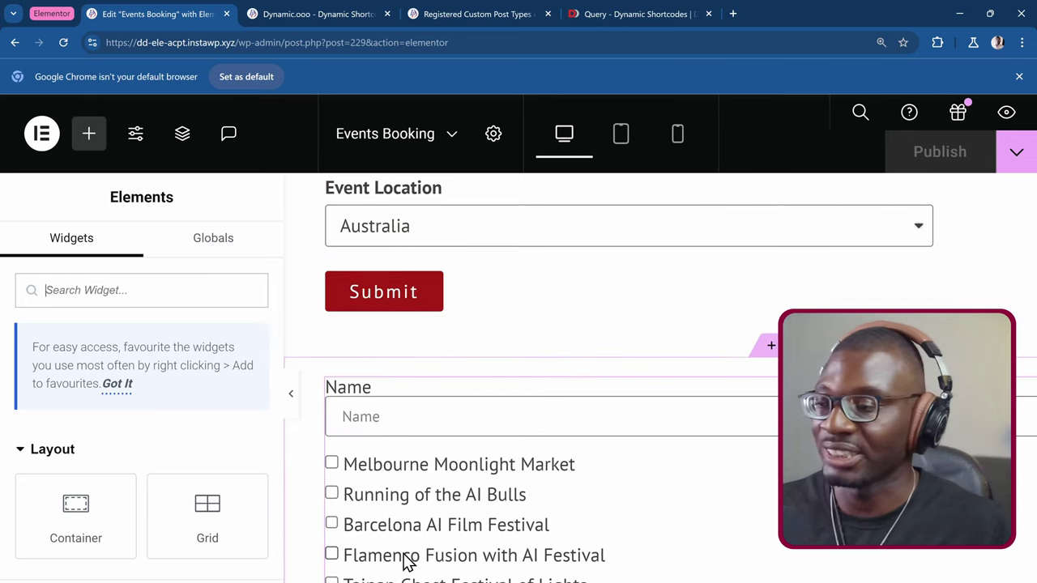
Step: Change the booking form's second field type to Radio
click(589, 487)
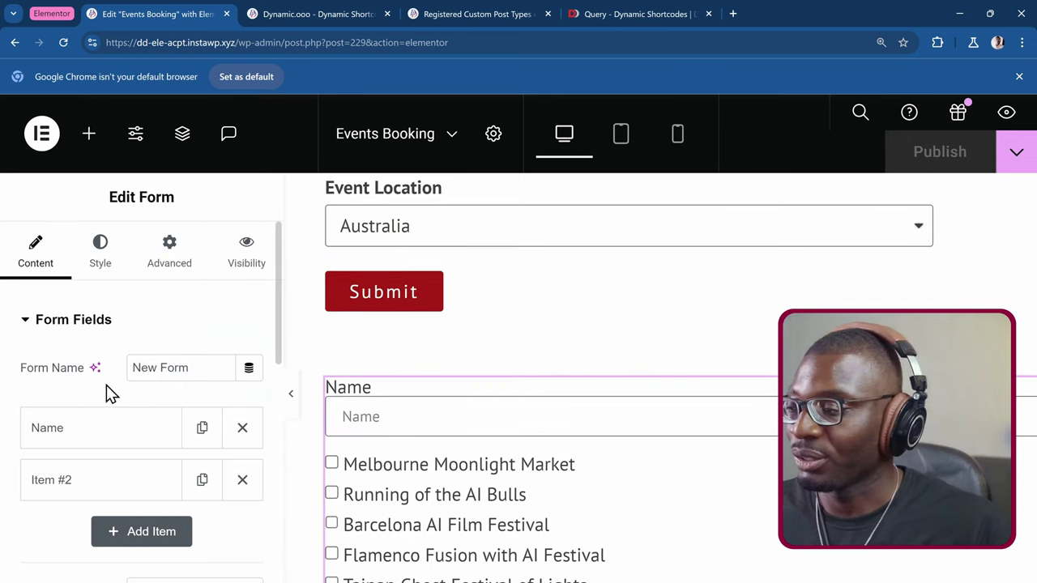
scroll(106, 385, down, 5)
scroll(106, 392, down, 2)
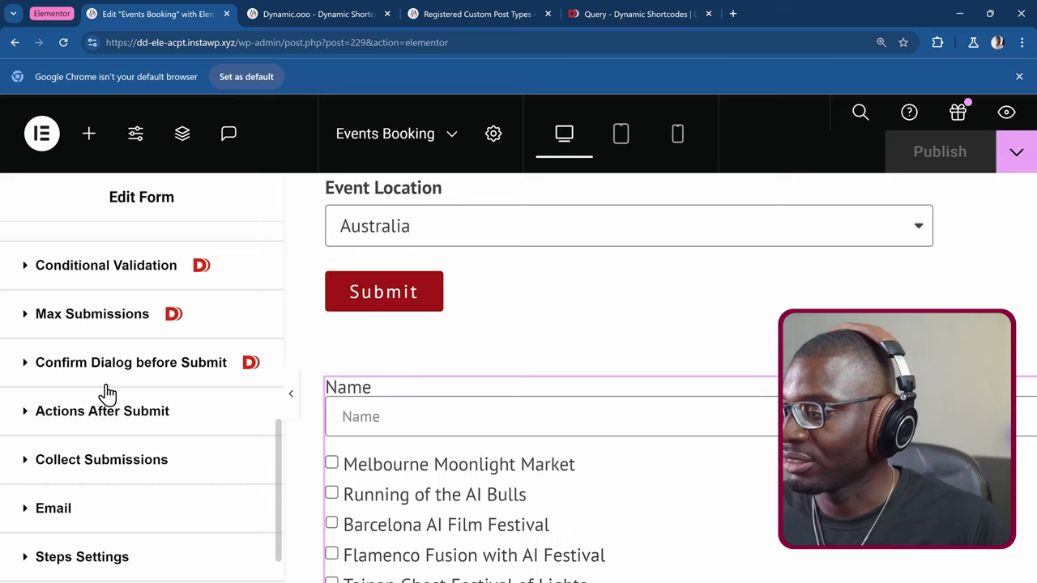
scroll(106, 385, up, 4)
scroll(89, 364, up, 1)
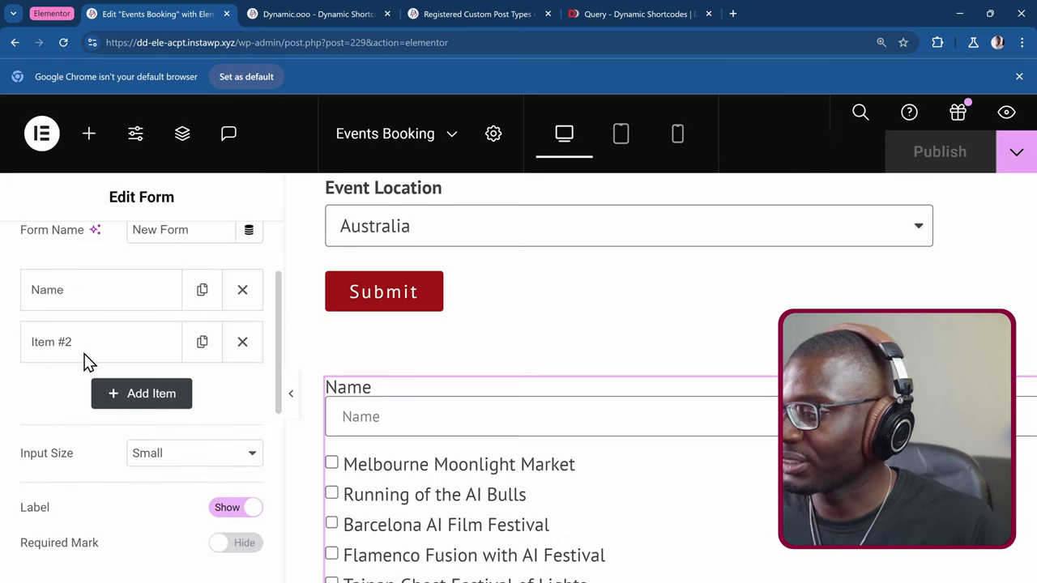
click(90, 345)
scroll(153, 354, down, 3)
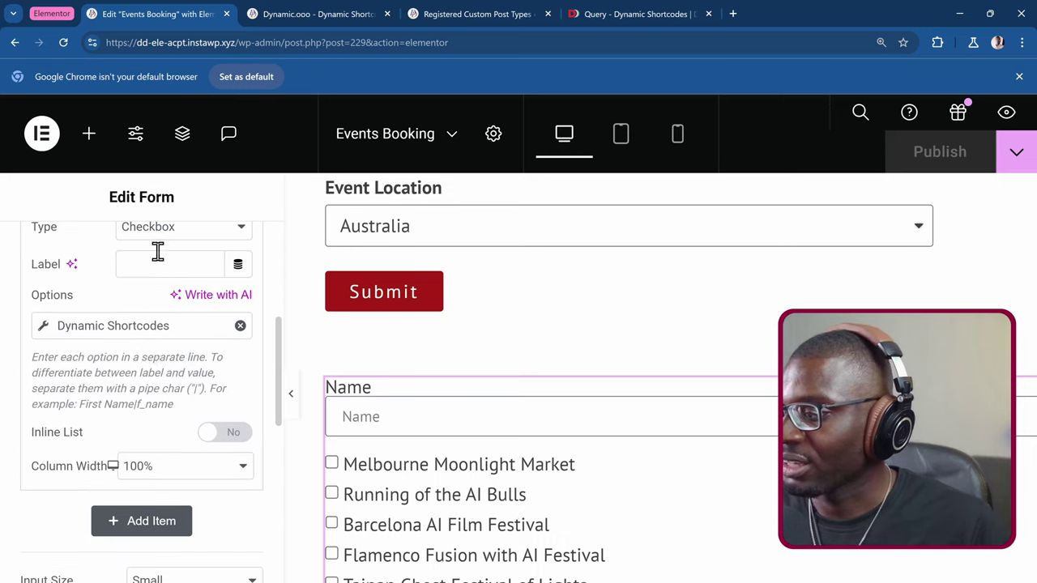
click(168, 239)
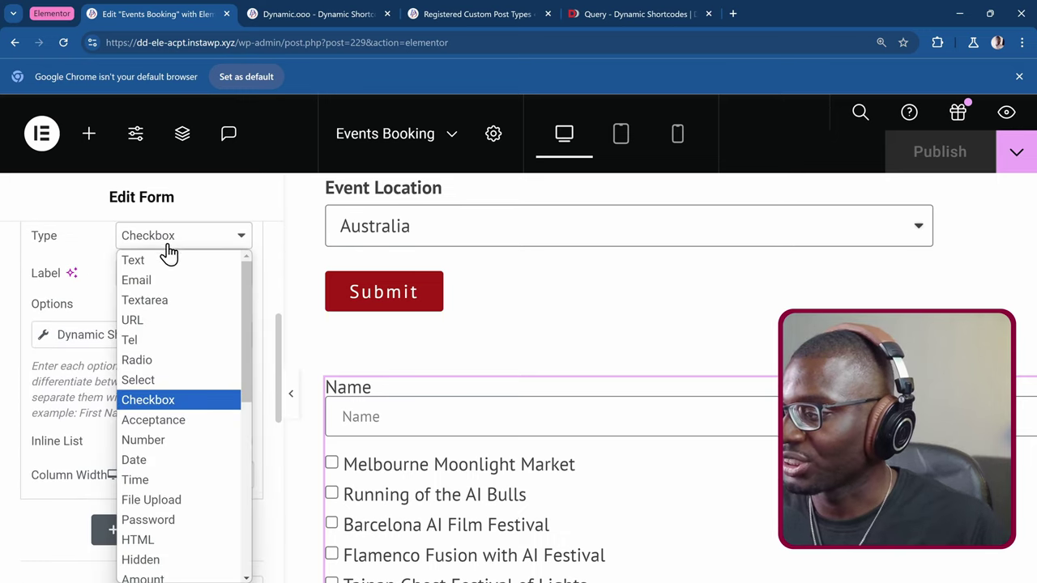
click(191, 369)
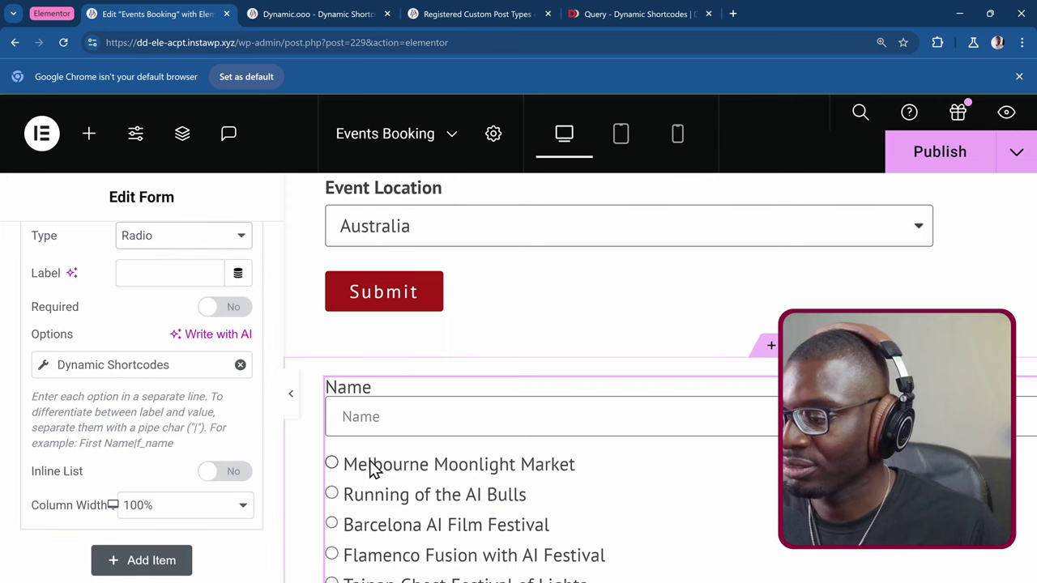
Step: Switch the event field type to Select instead
scroll(133, 258, down, 4)
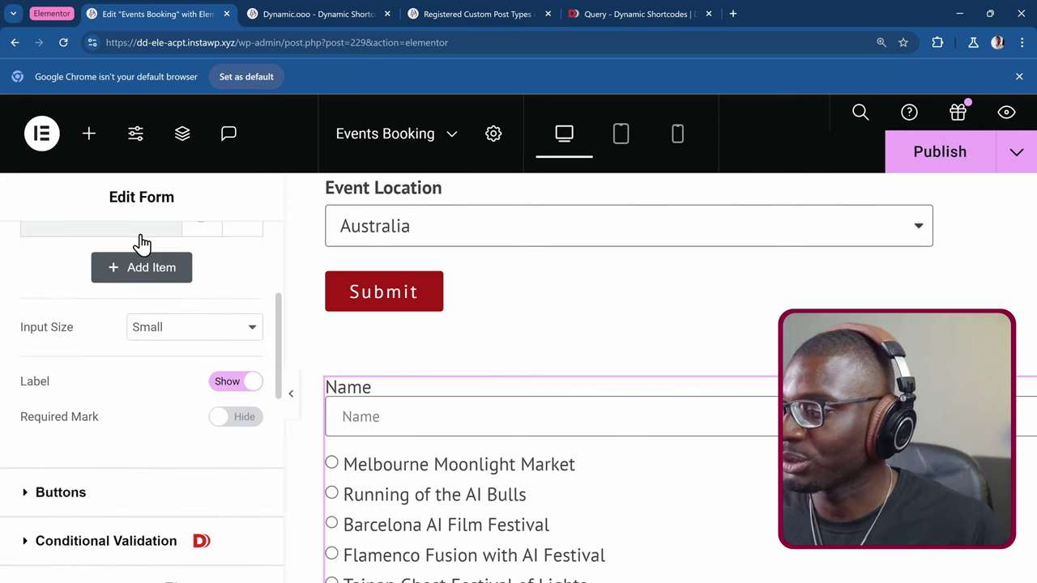
scroll(166, 290, up, 3)
scroll(197, 303, down, 1)
click(141, 356)
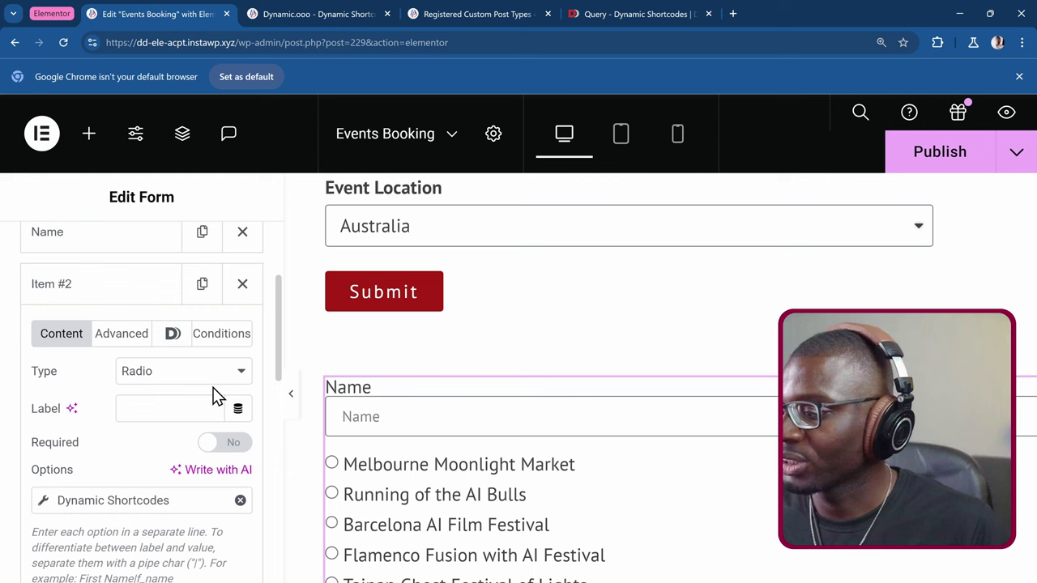
scroll(215, 396, down, 1)
click(158, 309)
scroll(190, 218, down, 1)
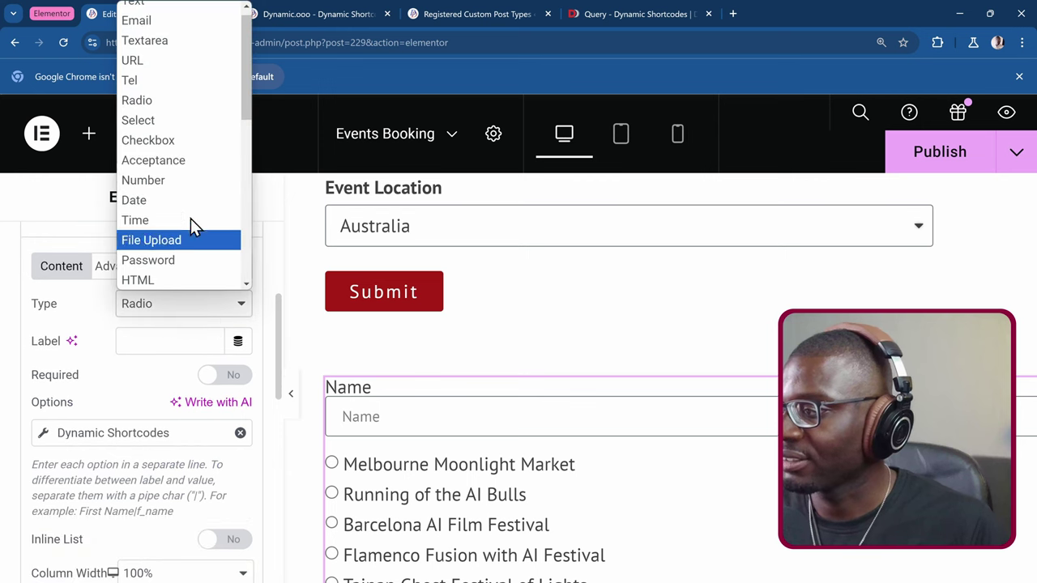
click(183, 121)
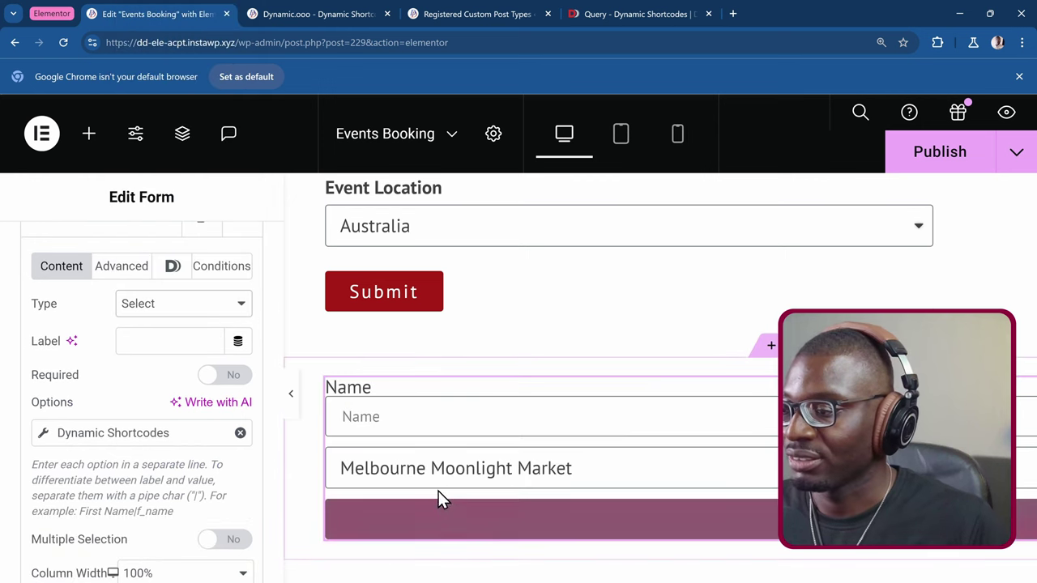
Step: Verify the event select lists the event titles, then publish the page
click(408, 481)
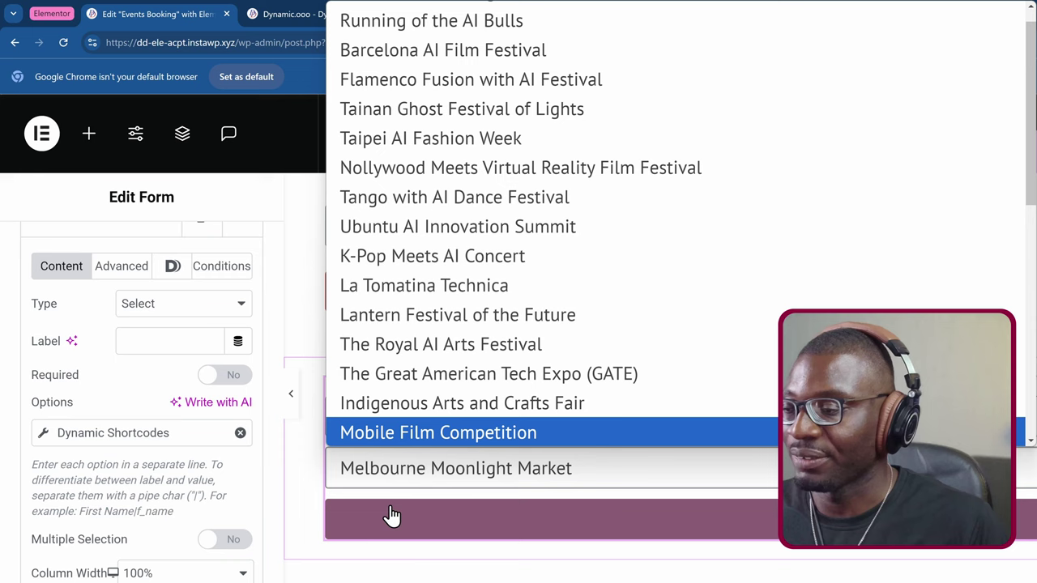
click(511, 515)
click(921, 168)
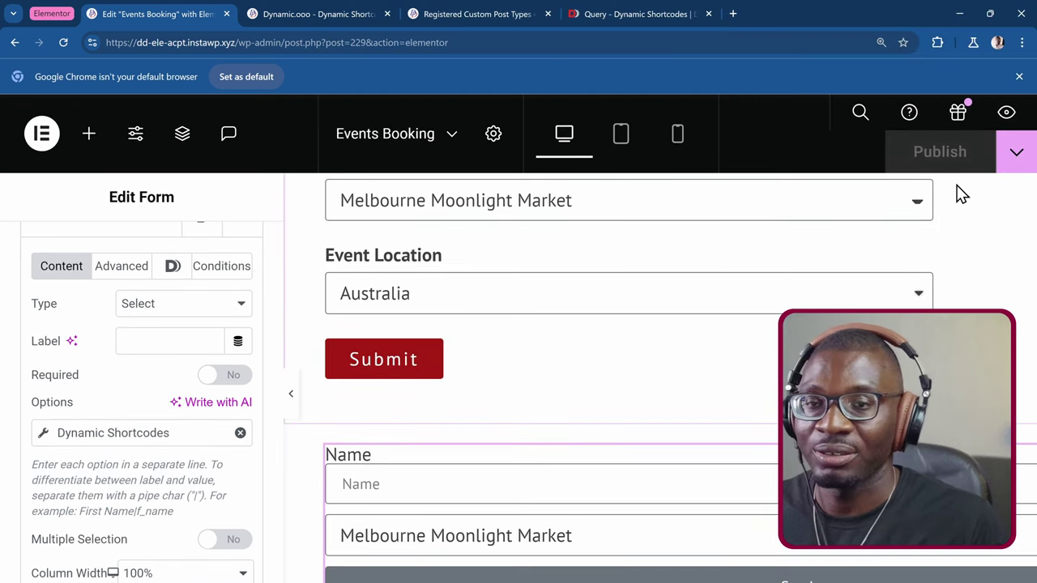
Step: Zoom the browser out and open the live preview of the Events Booking page
key(ctrl+minus)
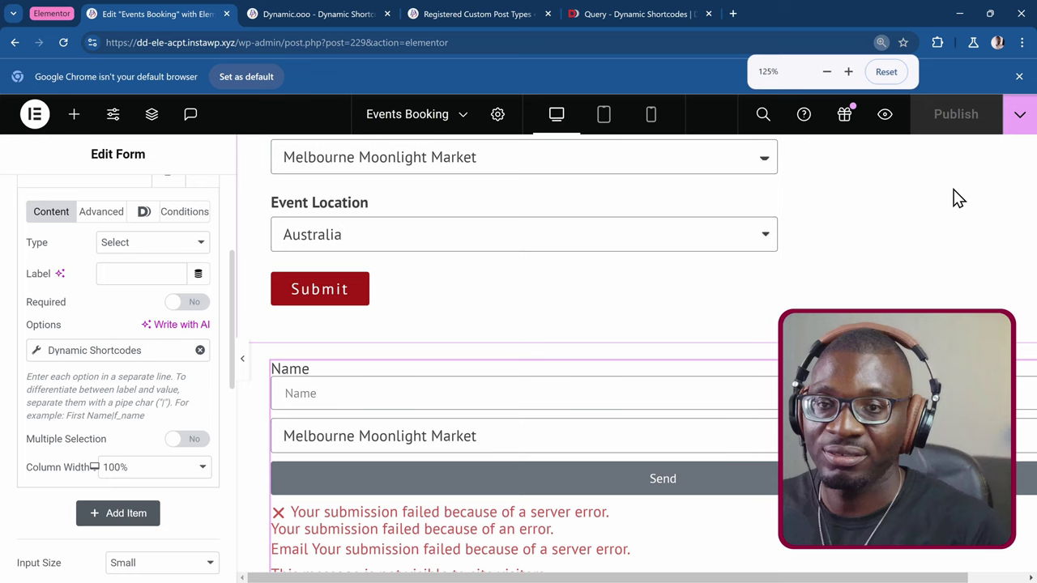
scroll(948, 191, up, 3)
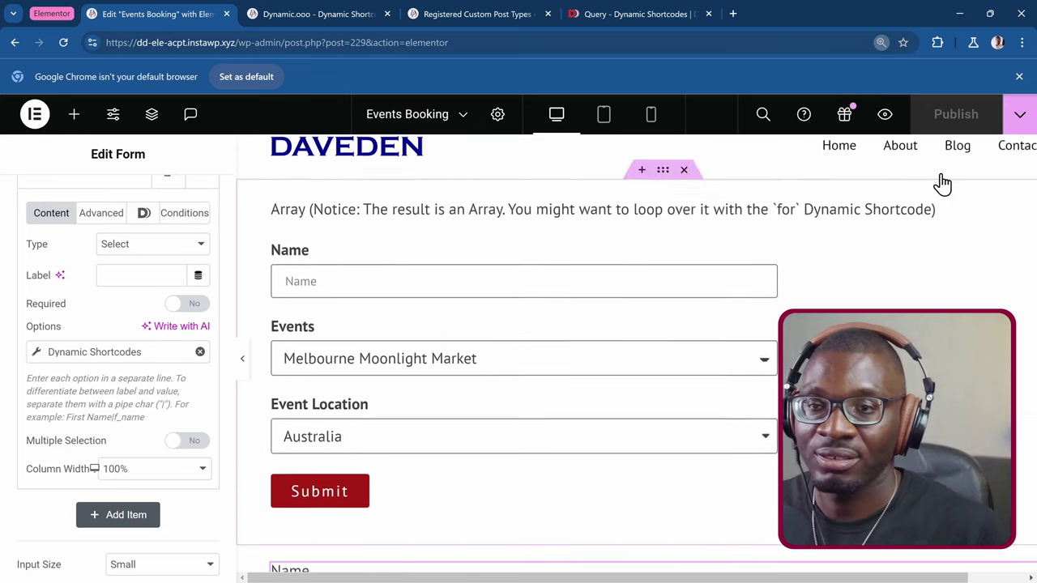
click(886, 118)
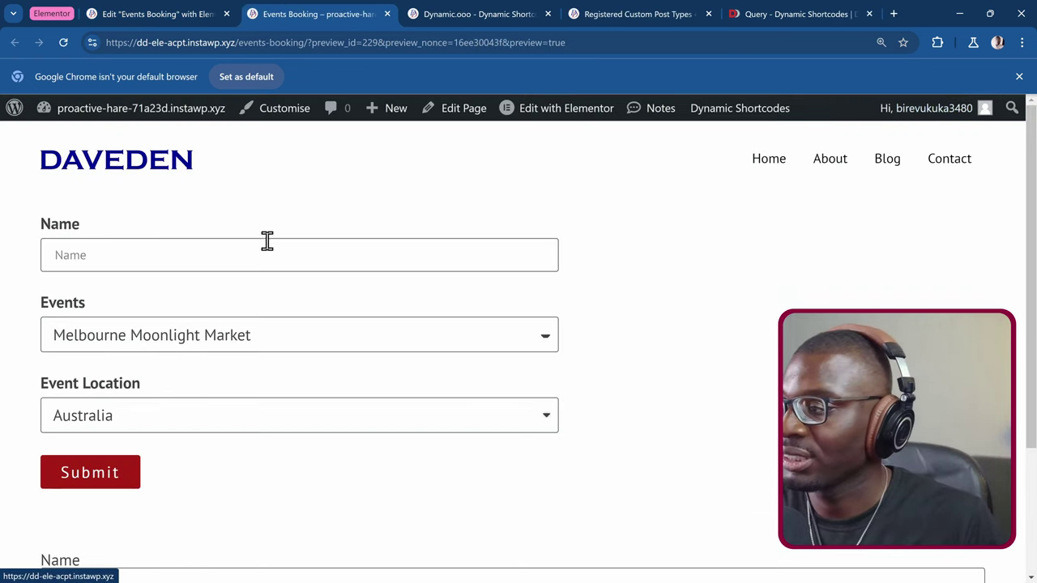
scroll(94, 395, down, 2)
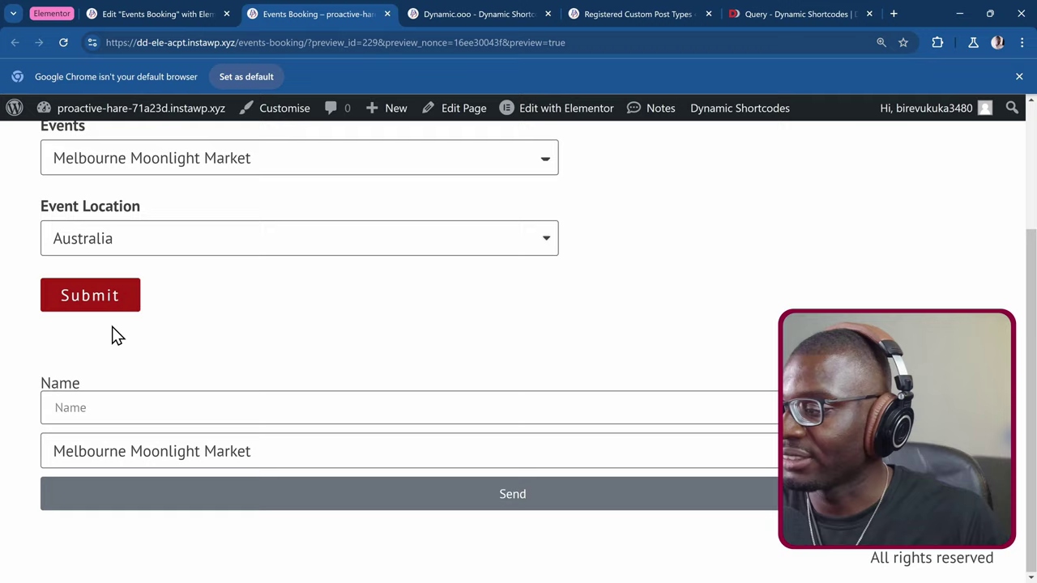
Step: Inspect the event select in DevTools, confirming its option values are event post IDs
right_click(91, 459)
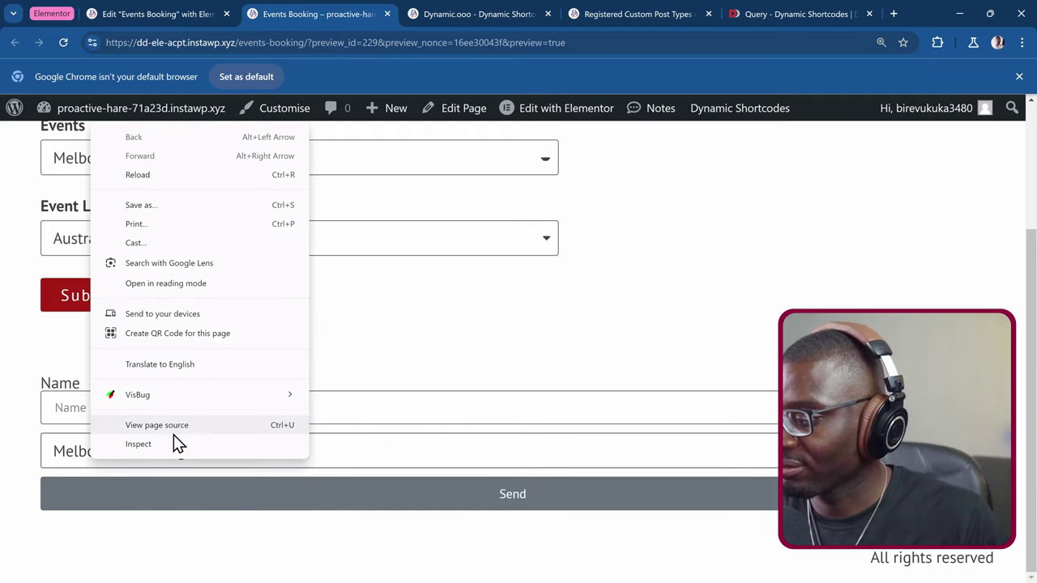
click(174, 442)
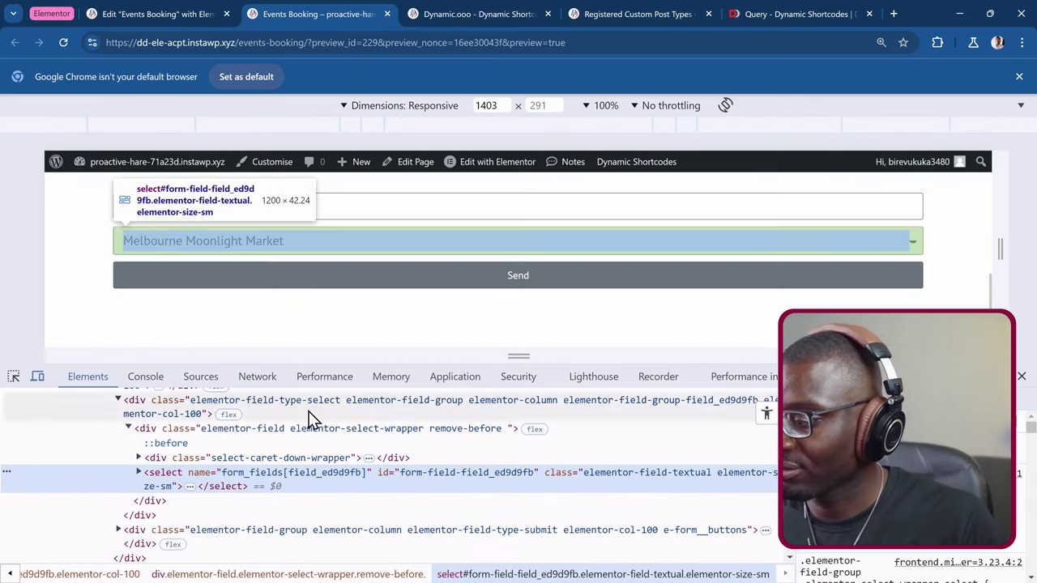
click(138, 473)
scroll(247, 451, down, 2)
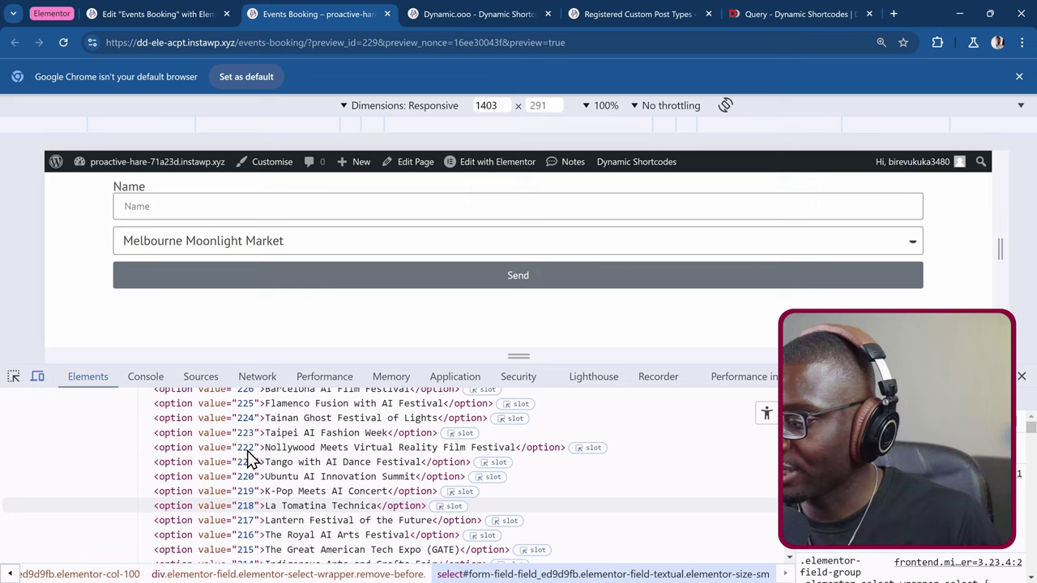
scroll(247, 450, up, 2)
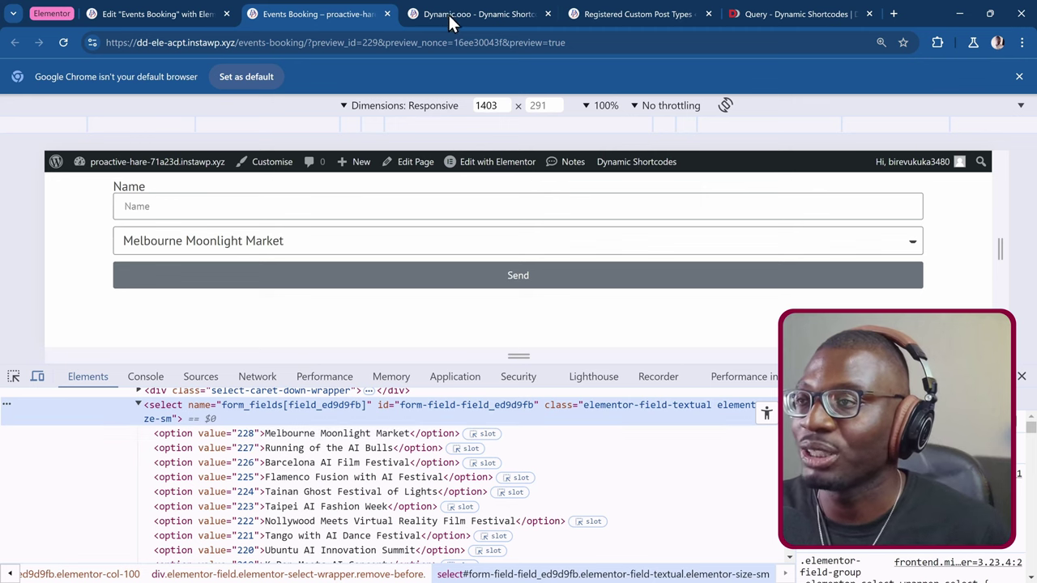
click(480, 6)
Step: From the events list, view the Afro-Caribbean Rhythms Festival event page
click(641, 10)
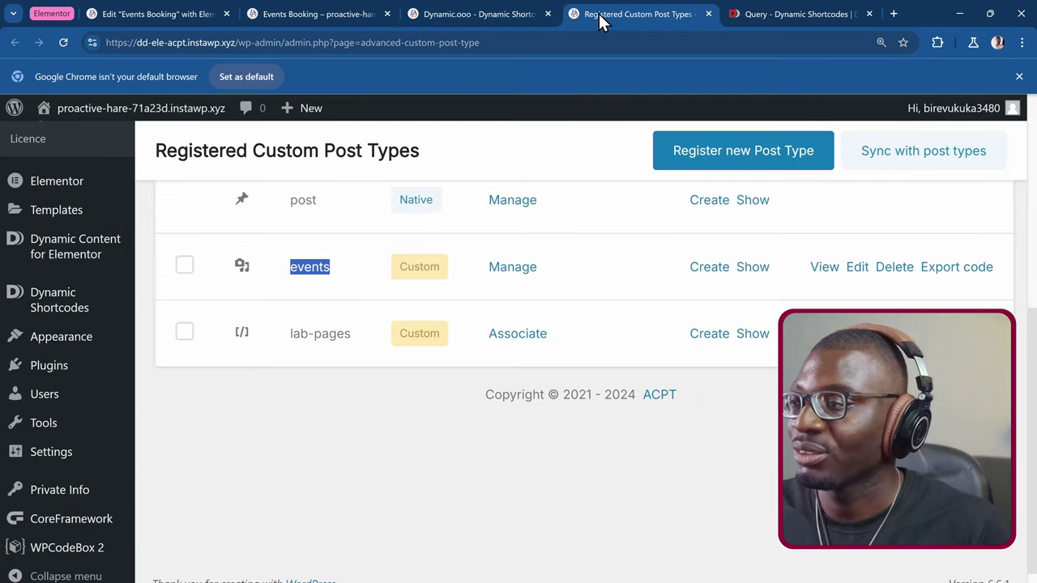
scroll(108, 294, up, 5)
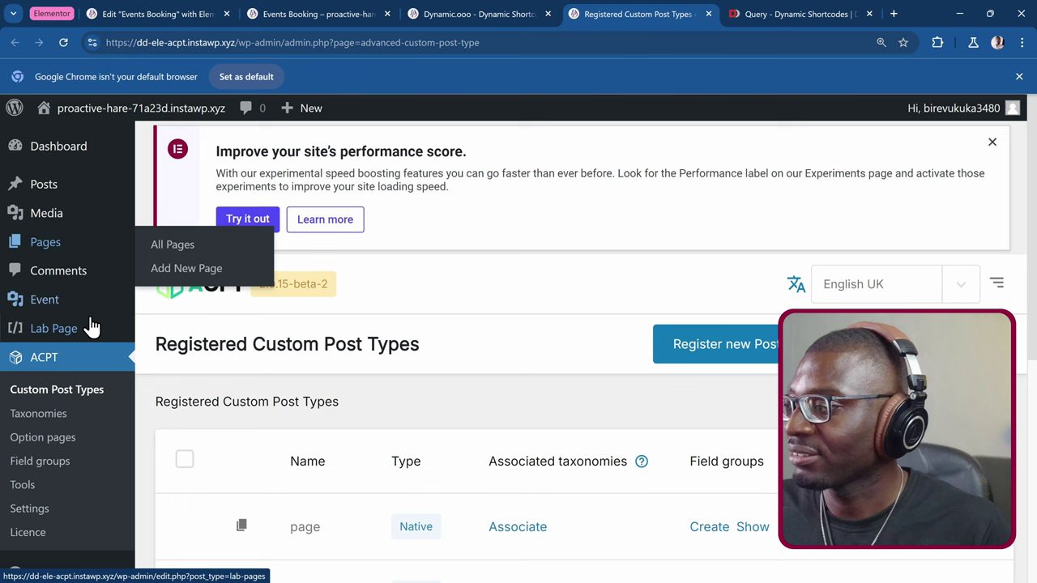
mouse_move(90, 312)
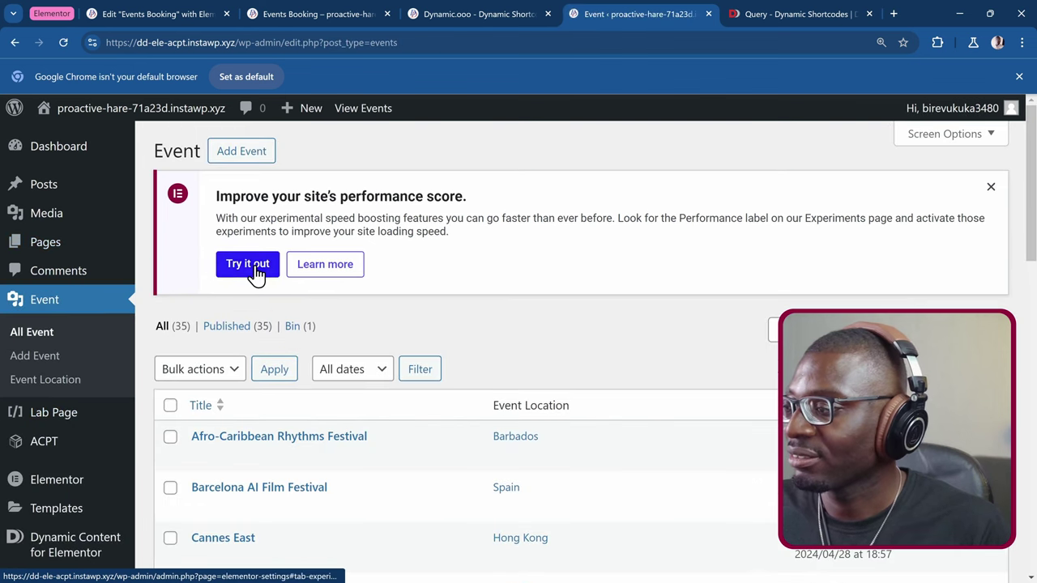
scroll(301, 329, down, 3)
scroll(349, 300, up, 2)
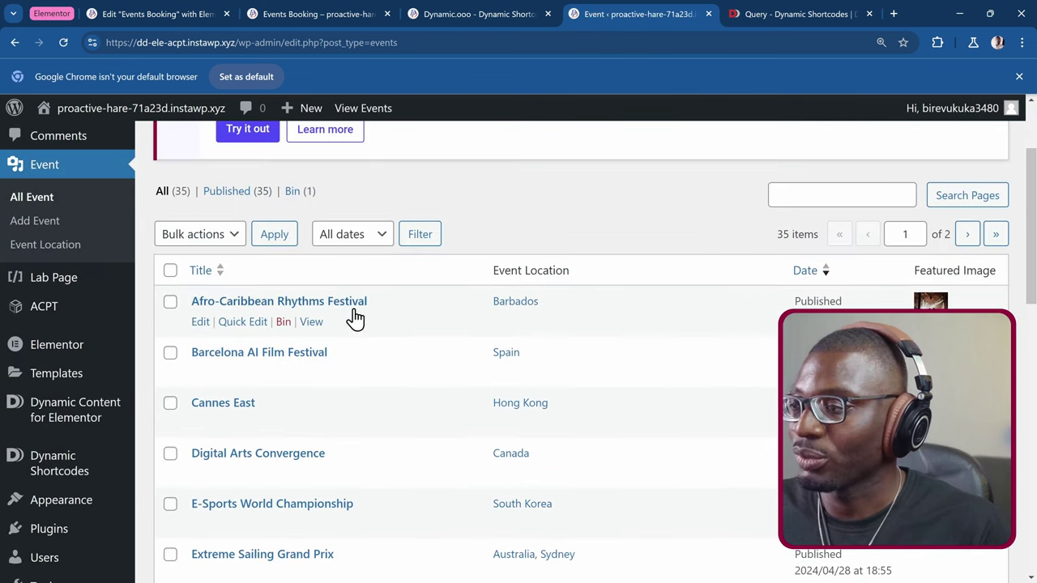
click(311, 323)
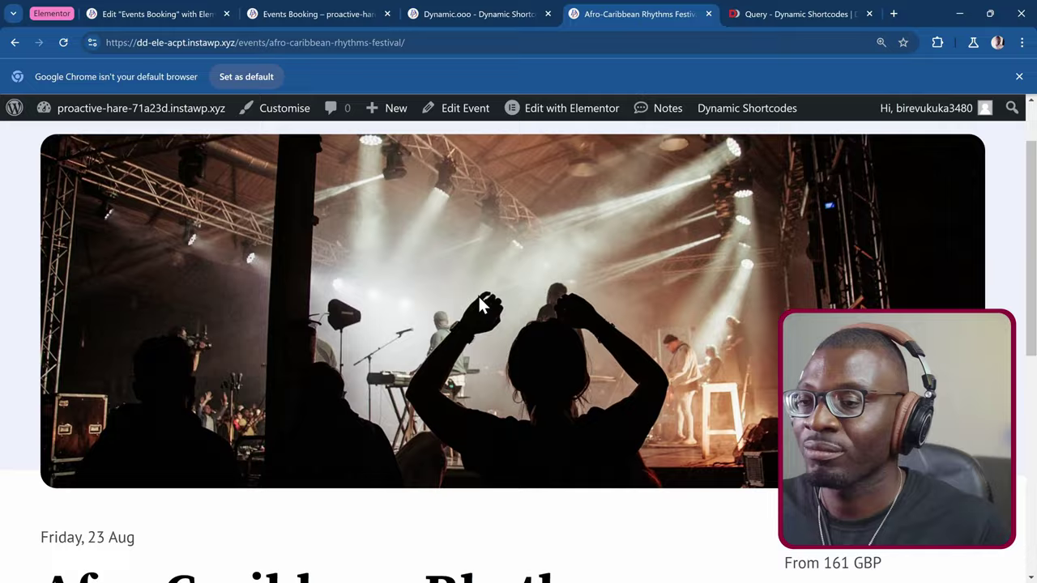
Step: Edit the Events Single Post template with Elementor from the admin bar
scroll(479, 300, down, 5)
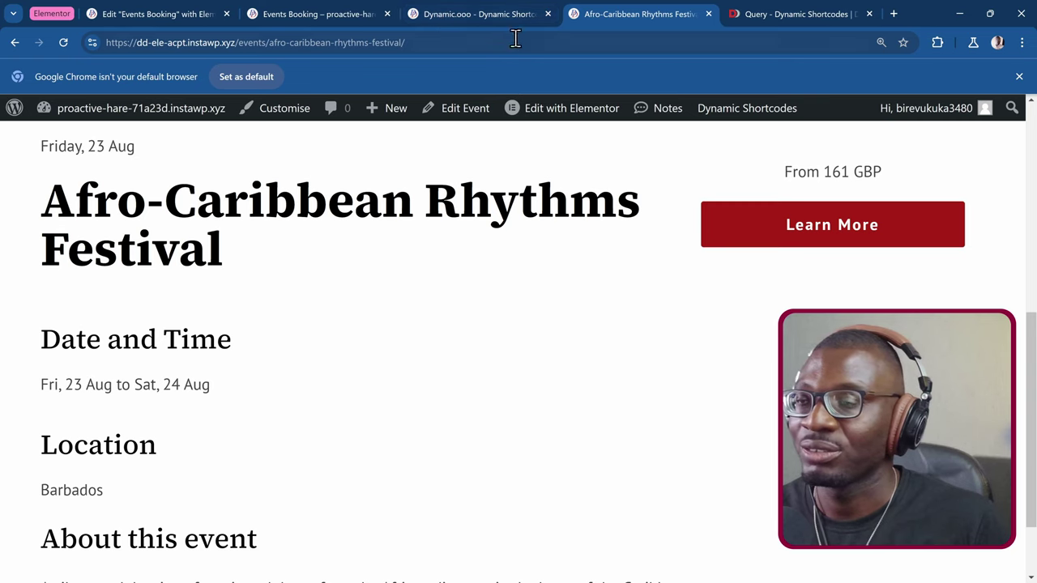
mouse_move(549, 120)
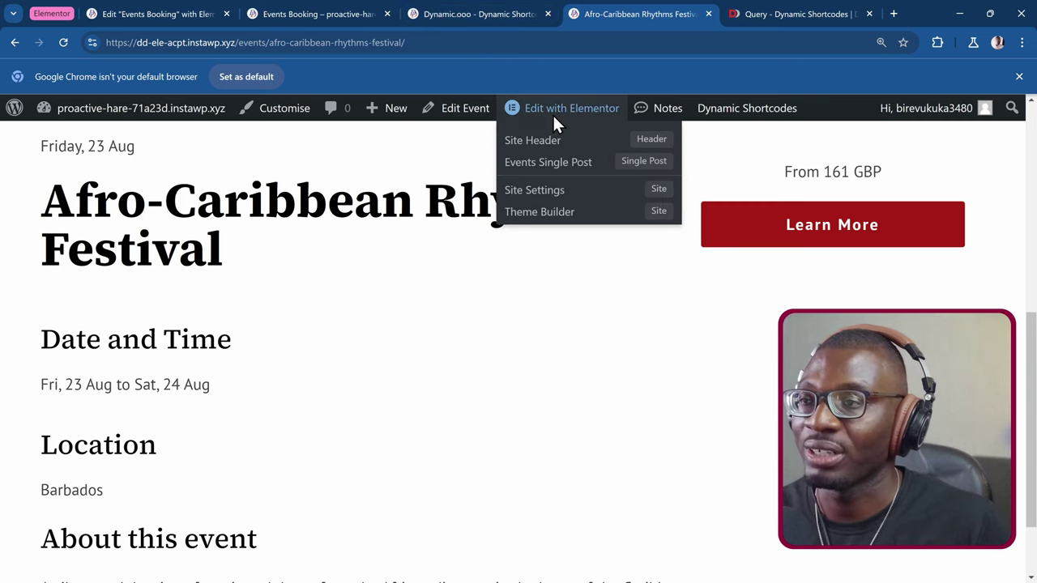
click(601, 171)
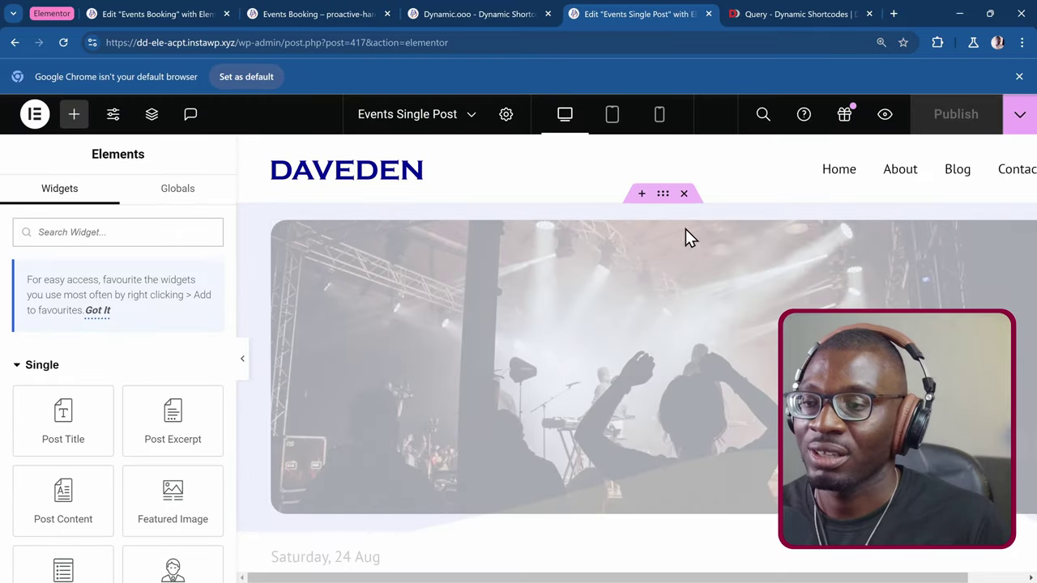
Step: Select the Learn More button and view its build-url link shortcode with the post-id parameter
scroll(729, 251, down, 6)
scroll(811, 276, up, 1)
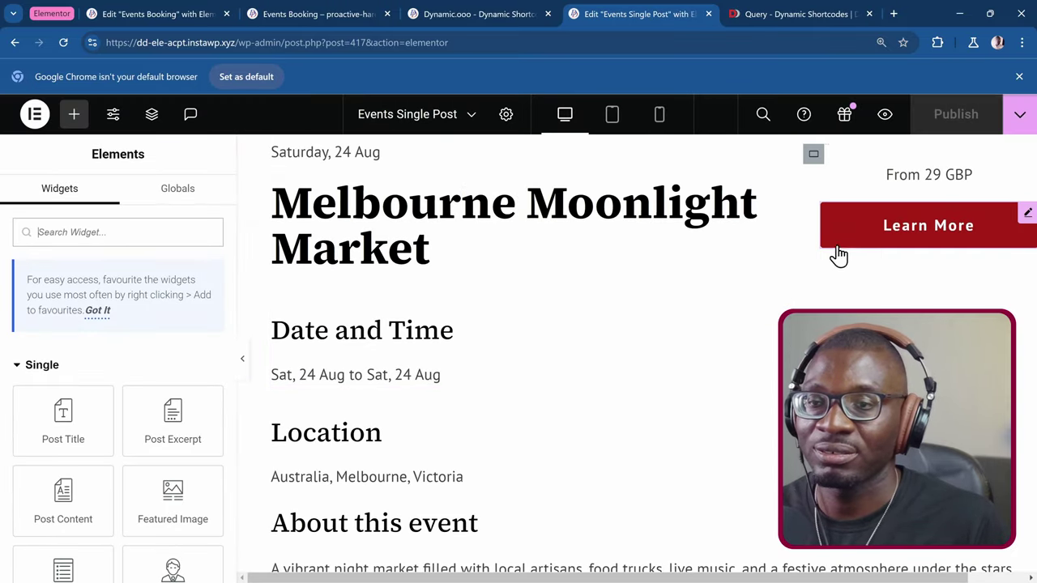
click(877, 237)
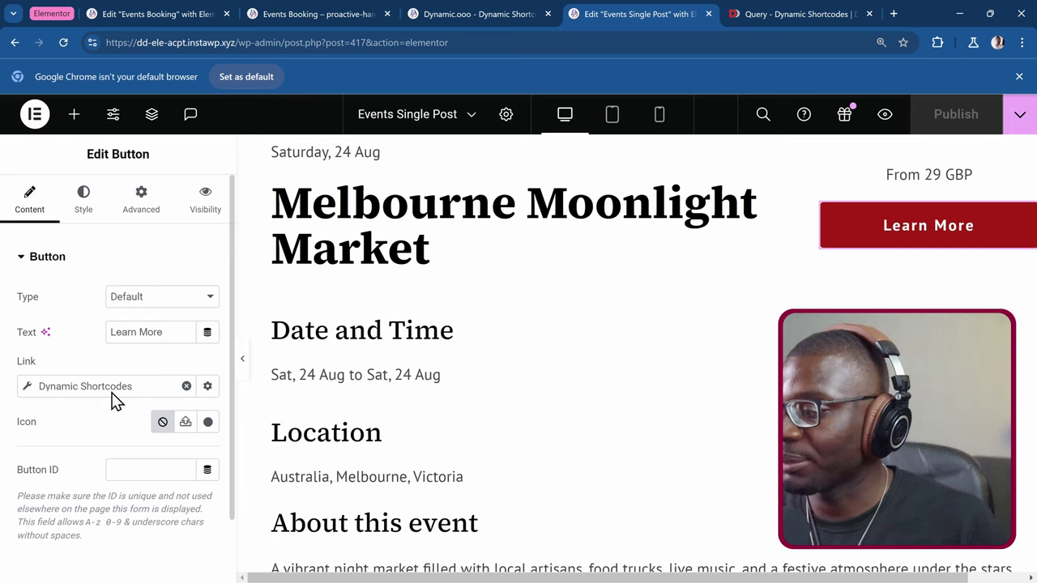
click(27, 389)
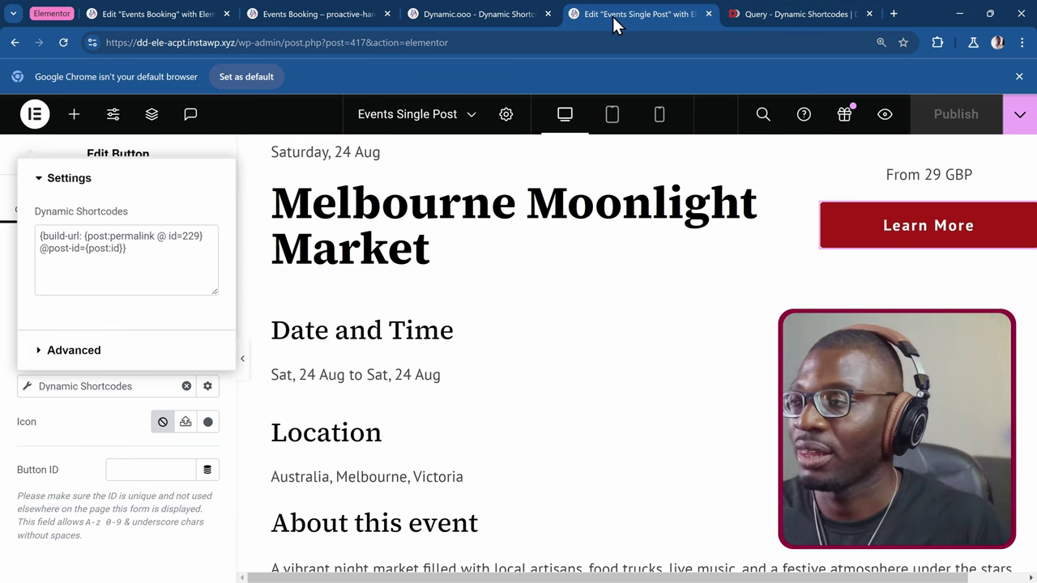
Step: In the Events Booking form, source the event field's default value from Dynamic Shortcodes
click(169, 15)
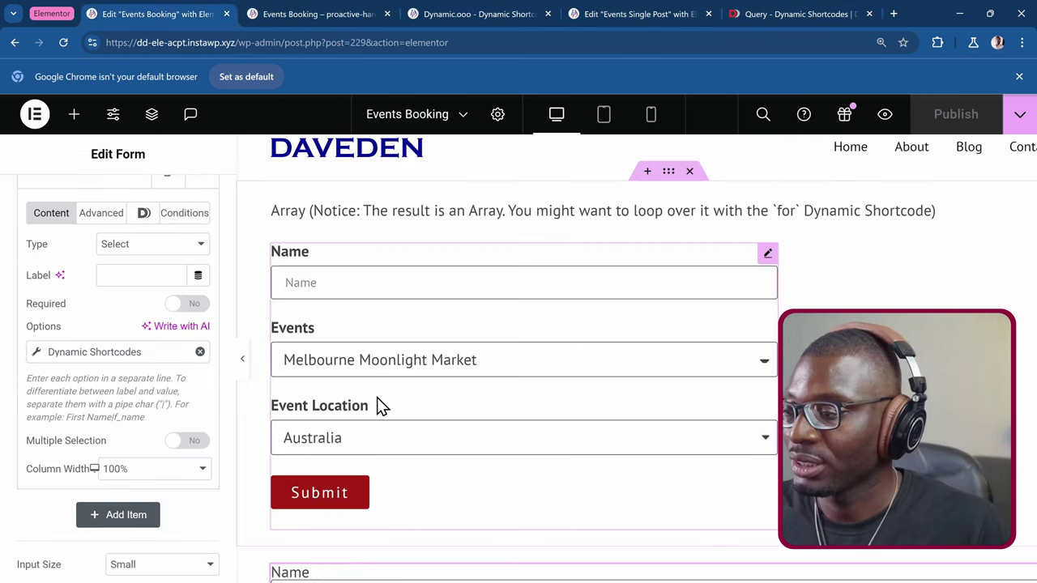
scroll(373, 405, down, 5)
scroll(375, 403, up, 3)
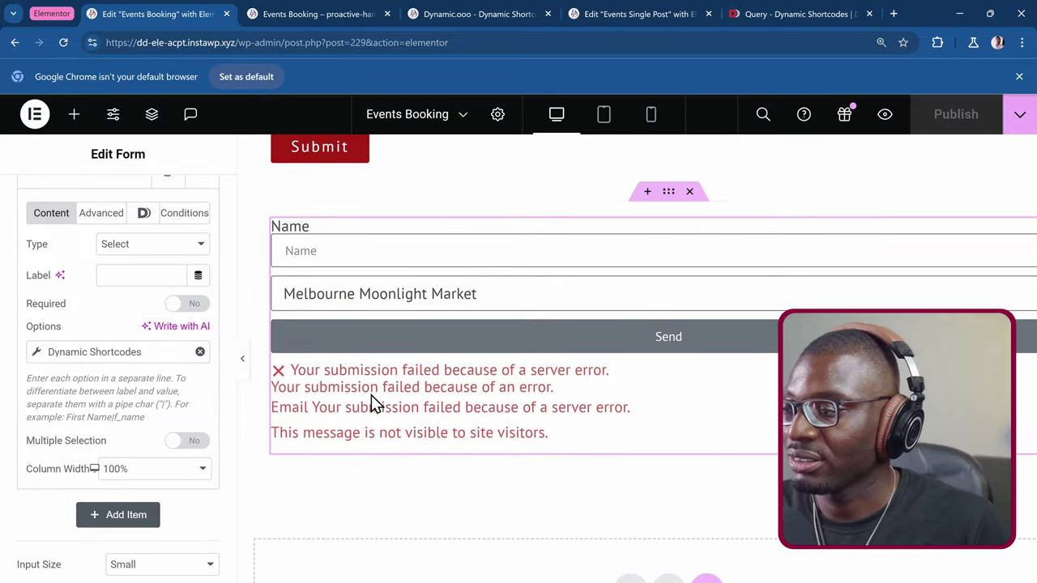
click(360, 293)
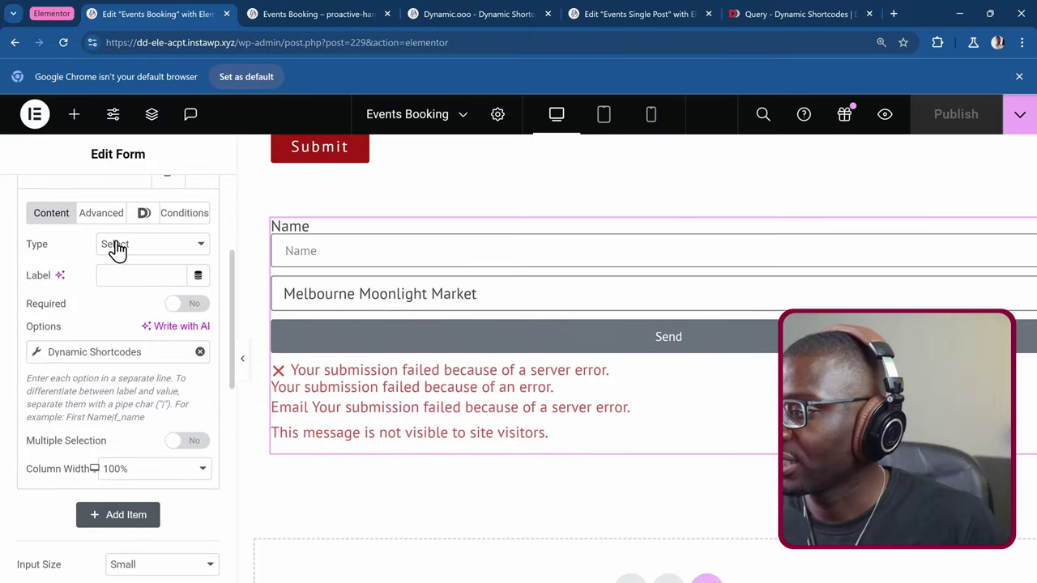
click(101, 218)
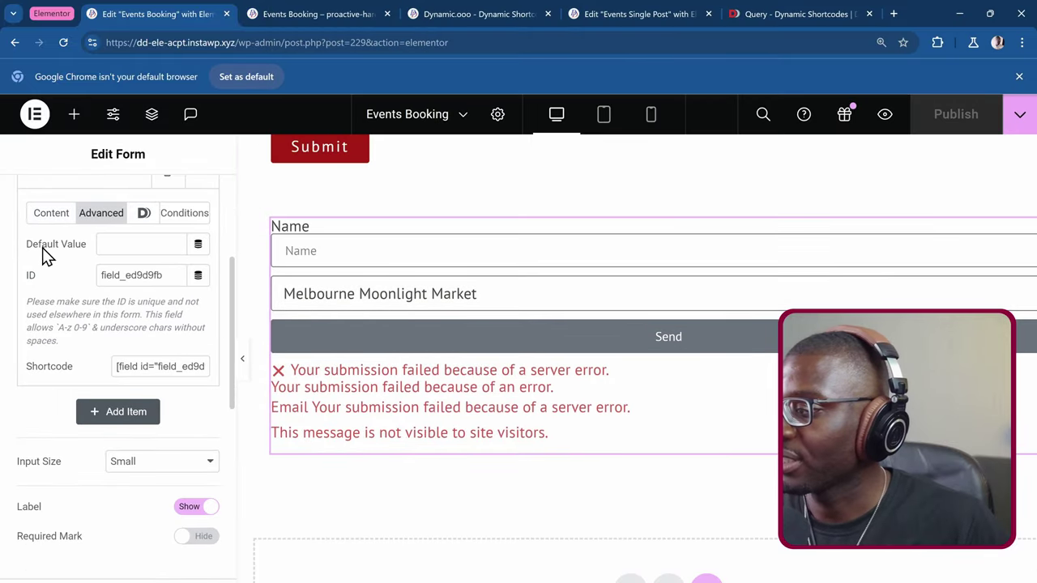
click(199, 245)
scroll(257, 410, down, 6)
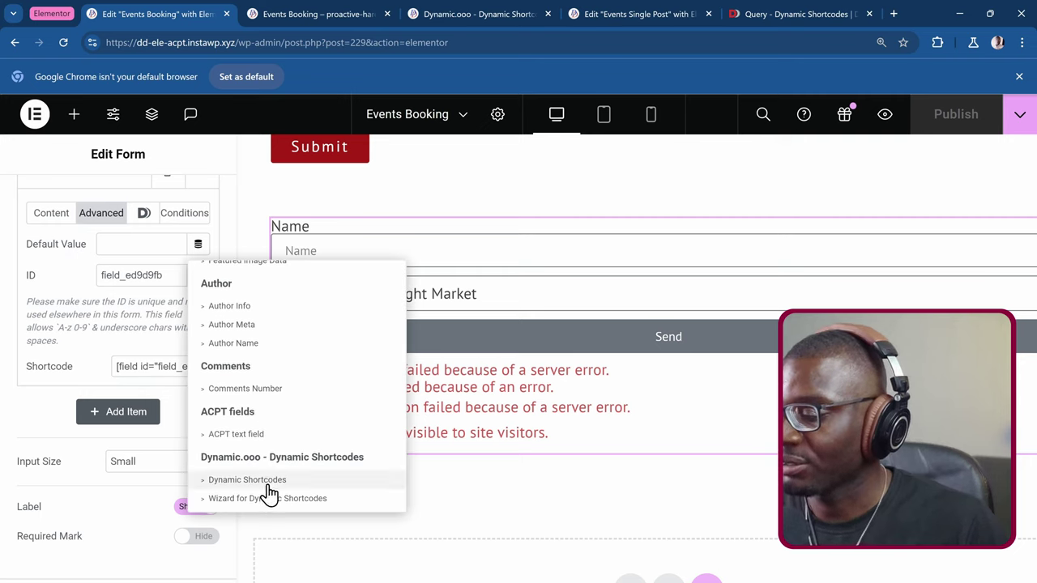
click(239, 481)
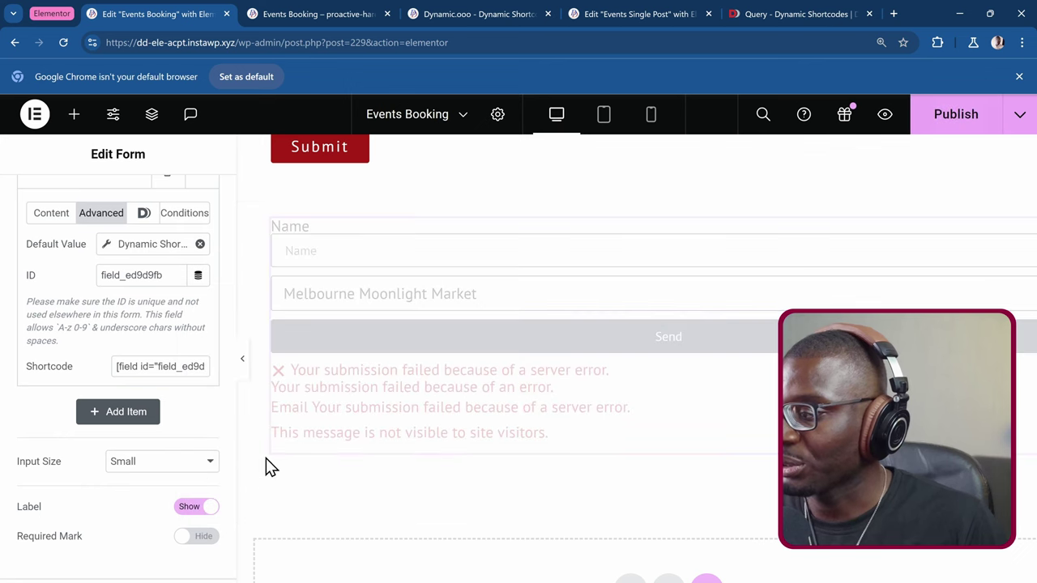
Step: Write the default-value shortcode {param-get: post-id} and publish the form
click(107, 252)
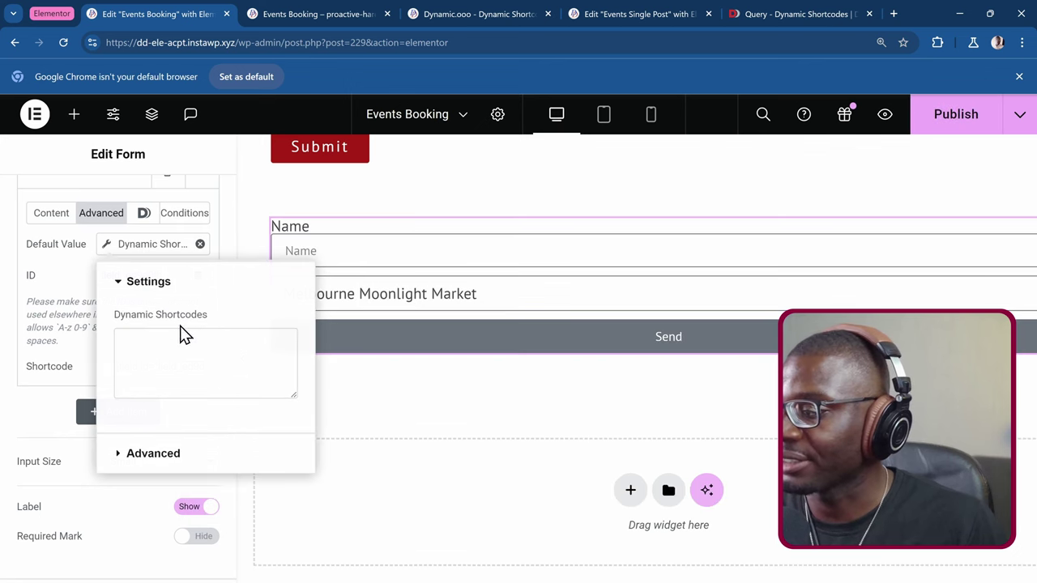
click(185, 364)
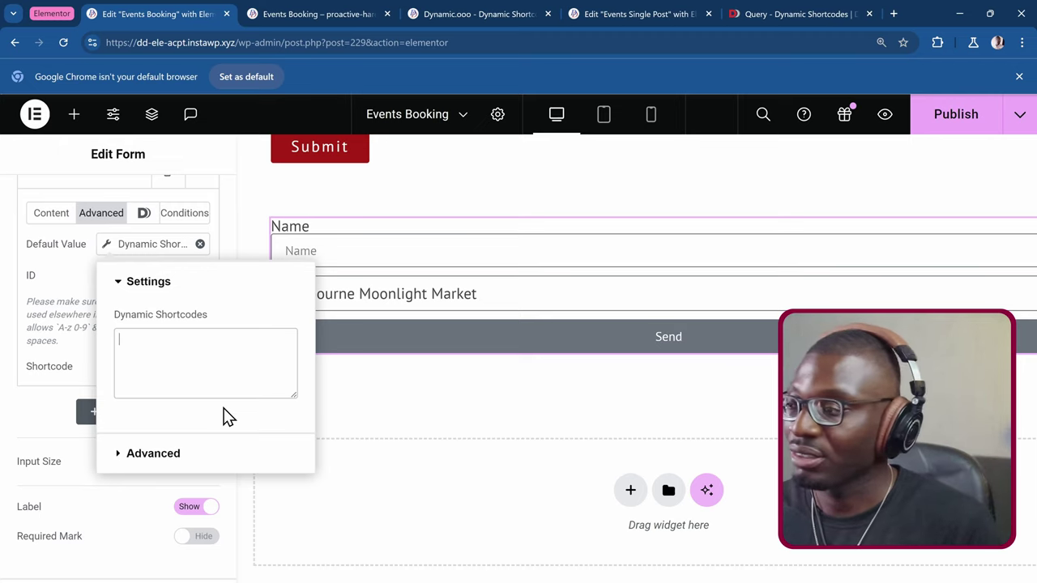
text({})
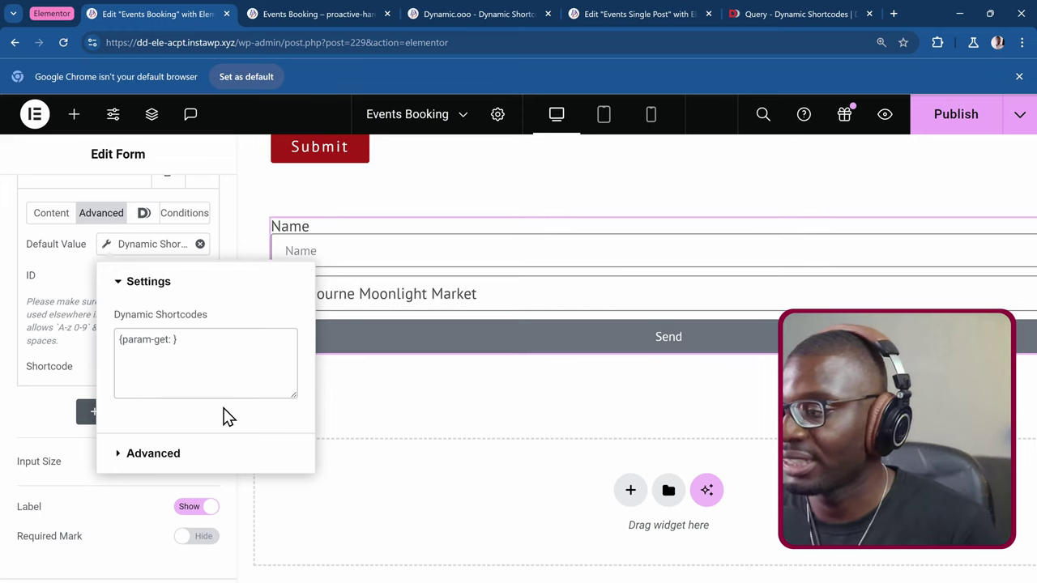
text(post-id)
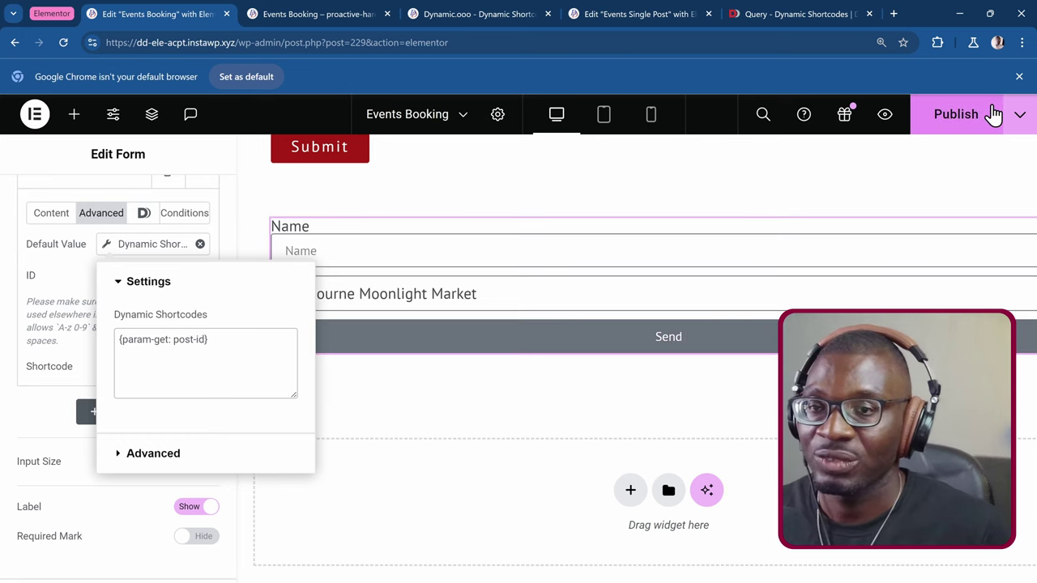
click(972, 123)
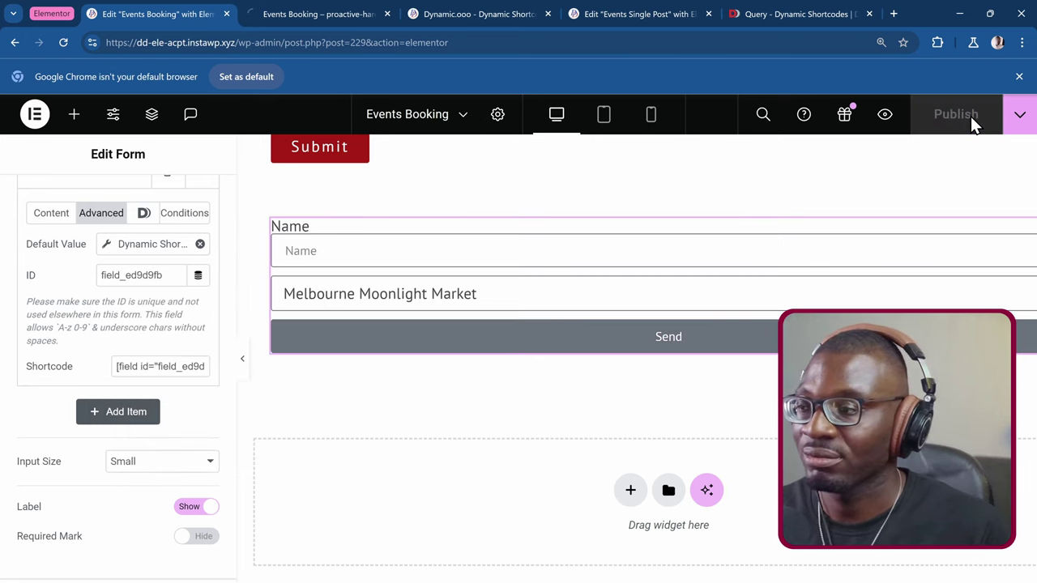
Step: Add a ? "" fallback to the post-id shortcode and republish Events Booking
click(107, 254)
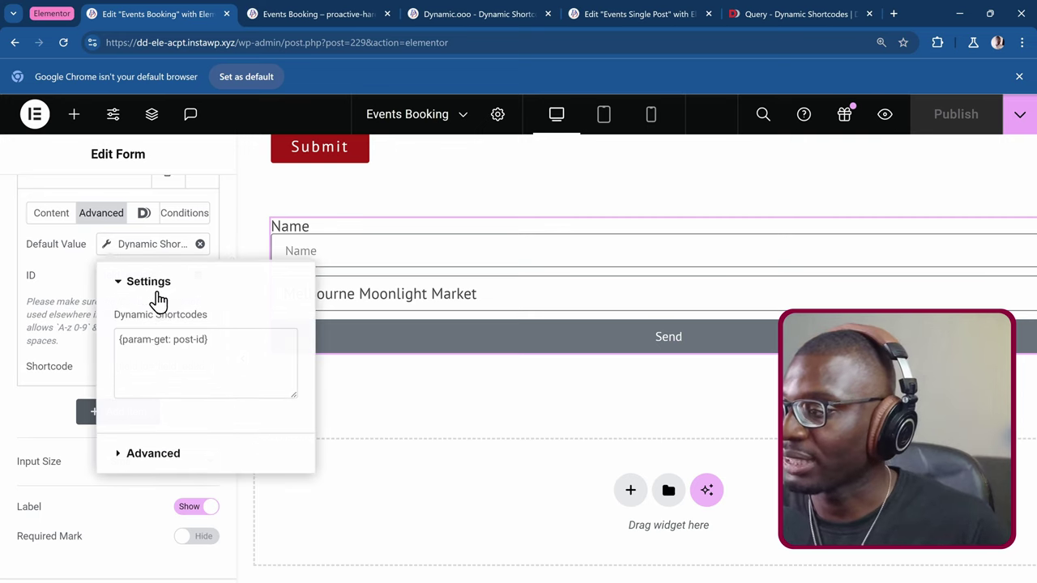
click(234, 345)
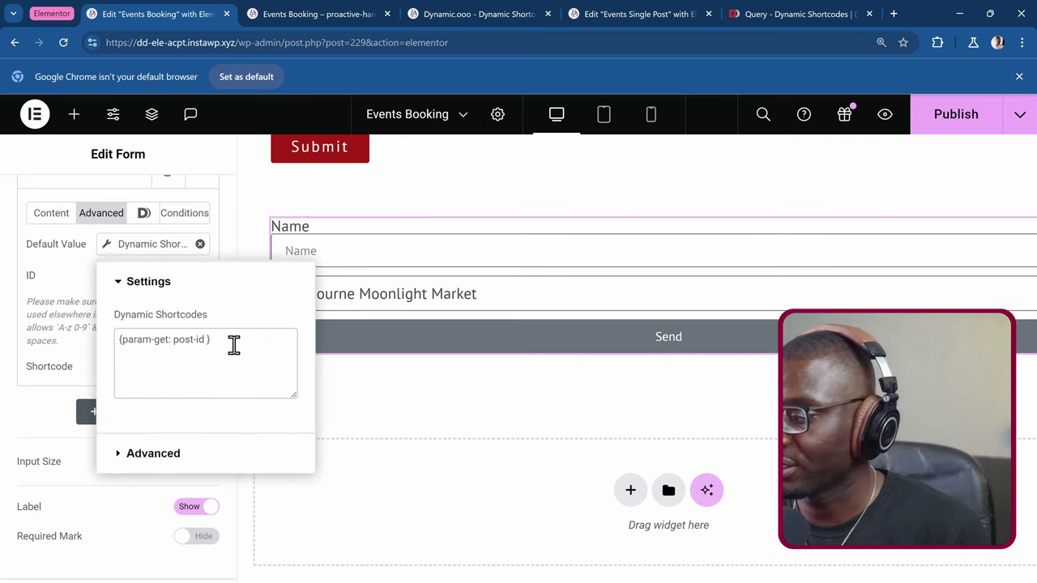
text(?)
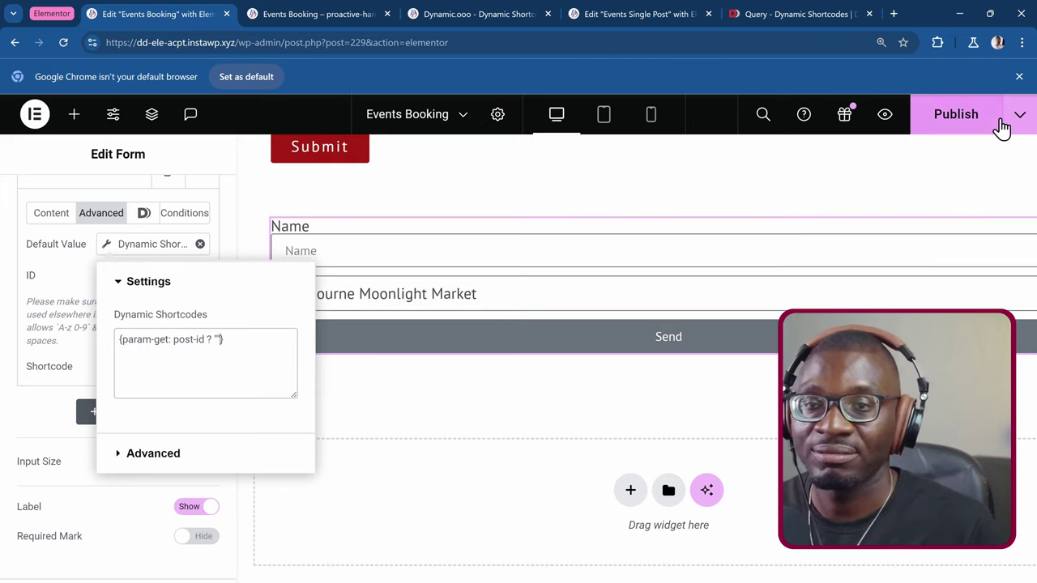
click(956, 114)
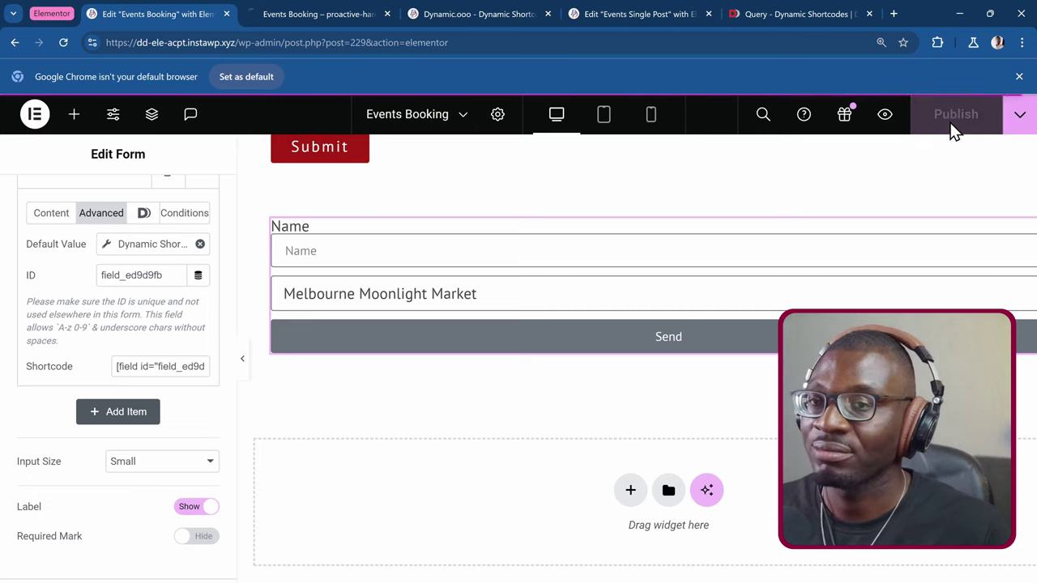
Step: Close DevTools on the booking preview and return to the WordPress admin tab
click(322, 13)
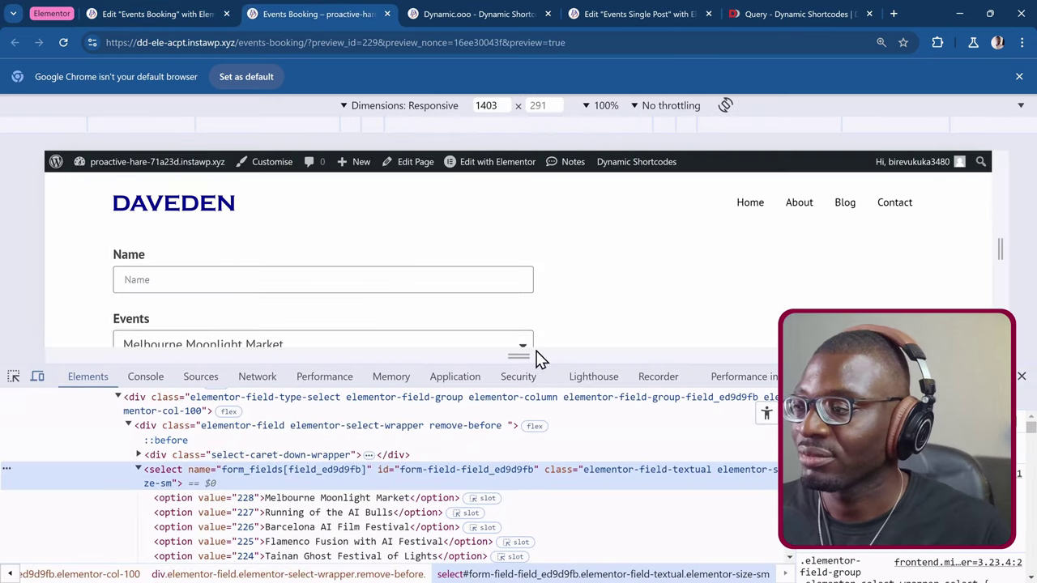
click(1022, 378)
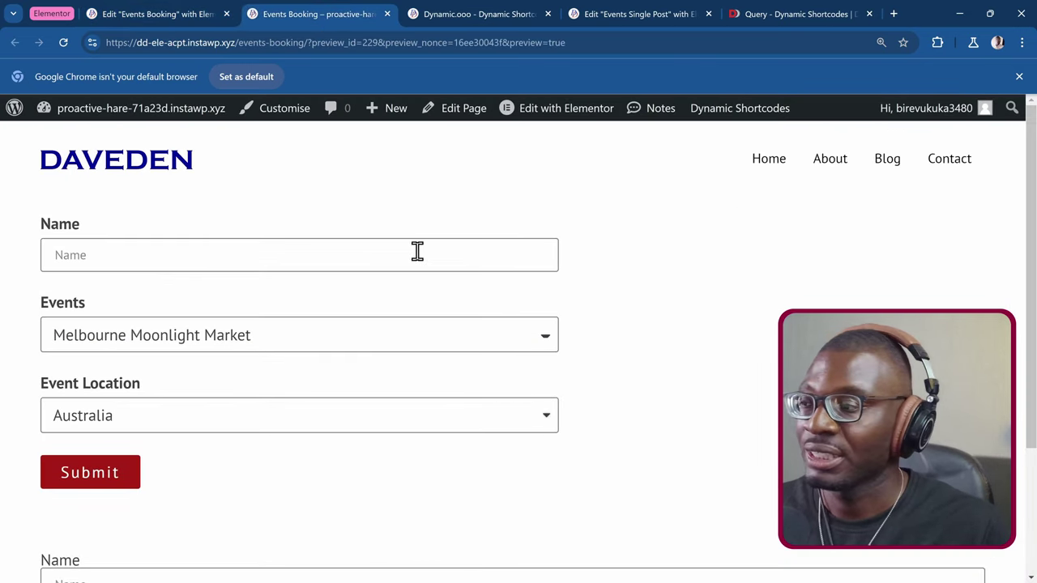
scroll(416, 252, down, 2)
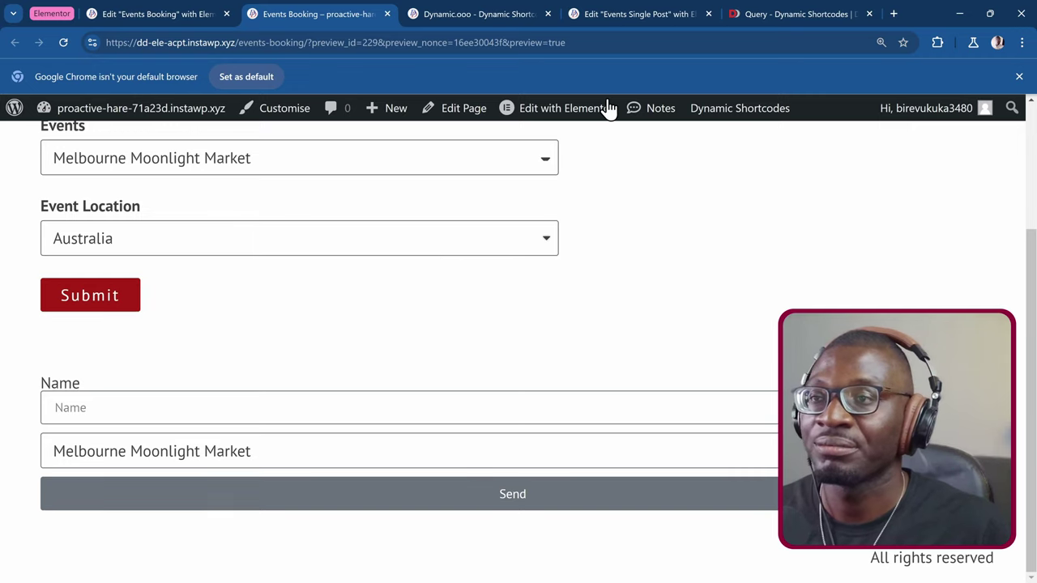
click(633, 16)
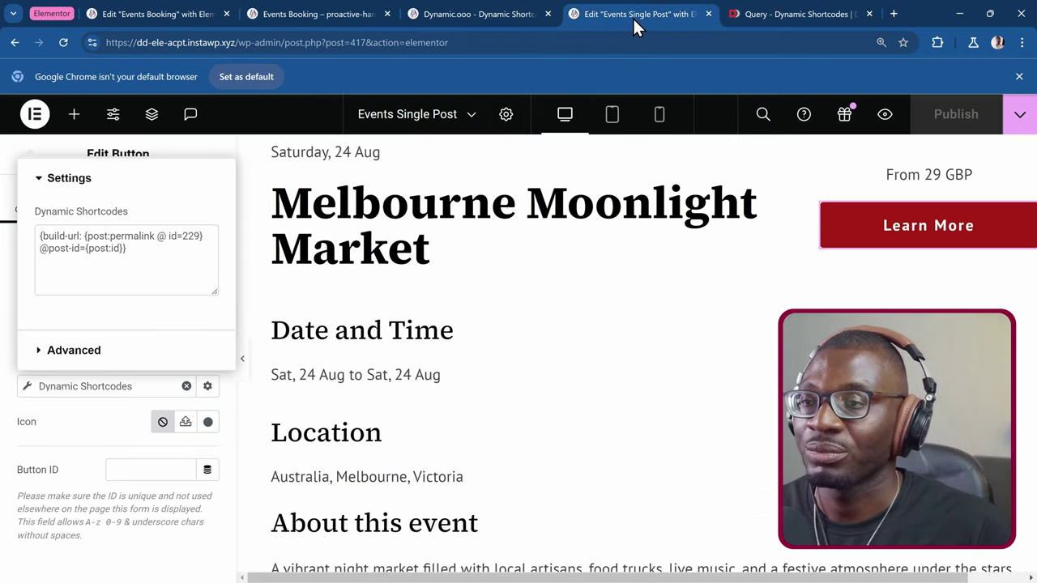
click(480, 2)
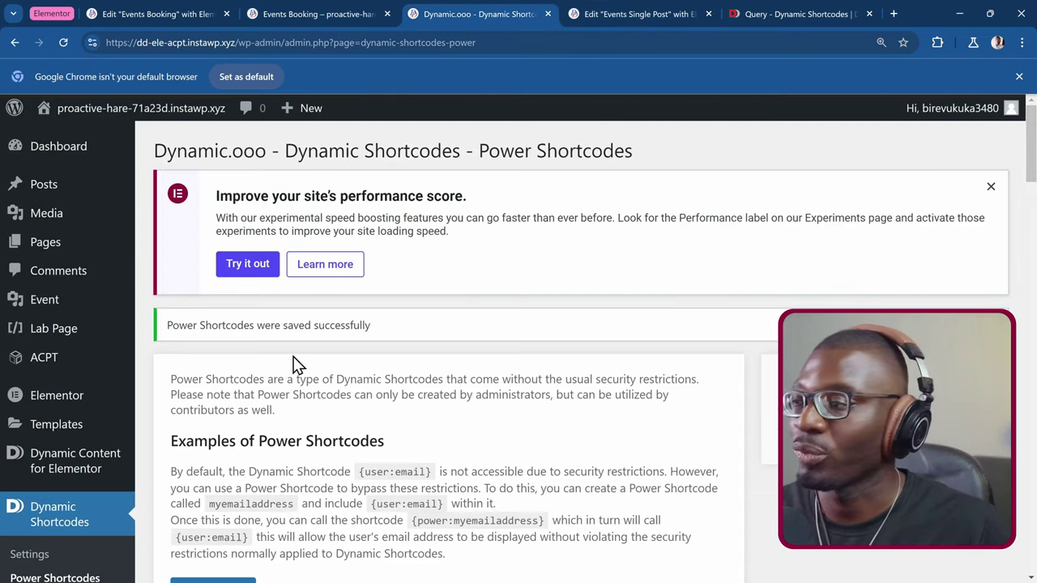
Step: View the Lantern Extravaganza event and follow its Learn More link to the booking form
mouse_move(83, 198)
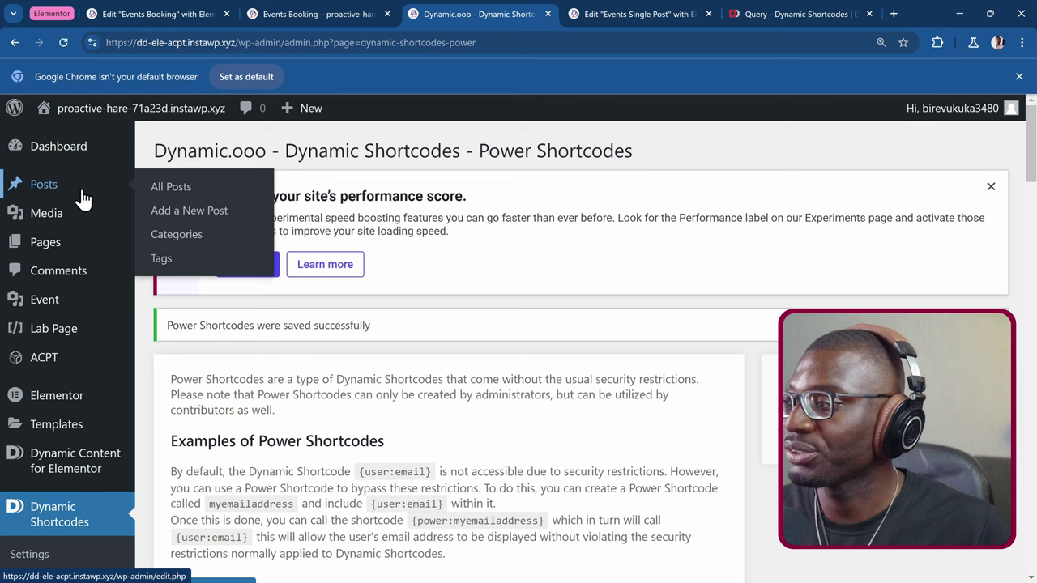
click(83, 311)
scroll(302, 352, down, 10)
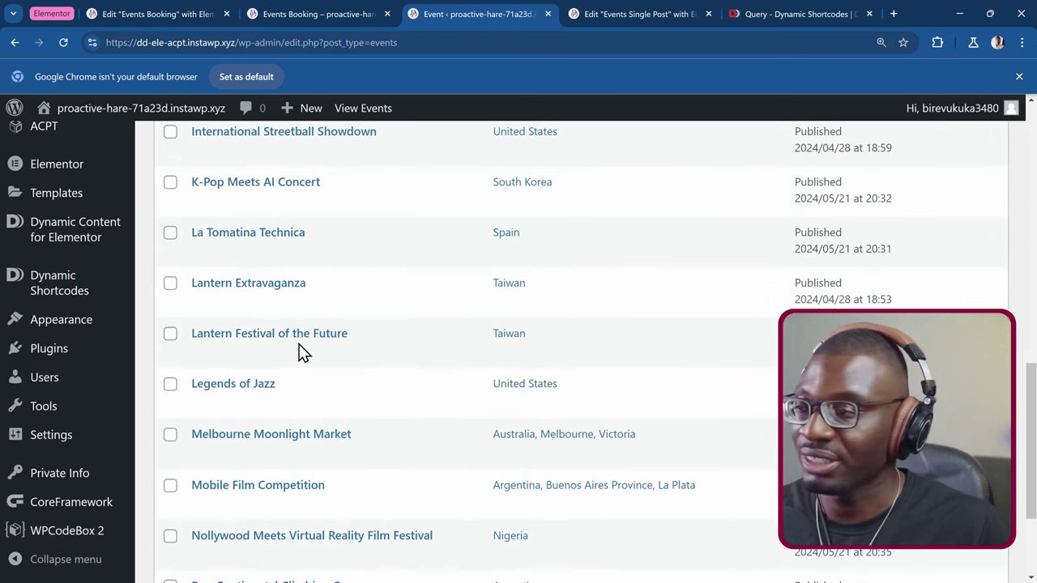
scroll(299, 341, up, 1)
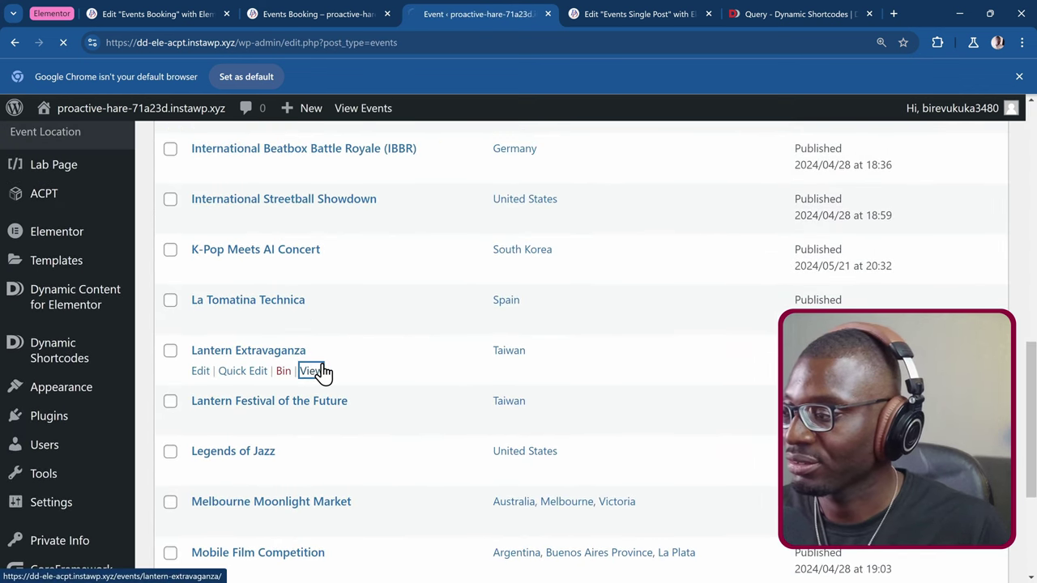
click(316, 372)
scroll(524, 319, down, 5)
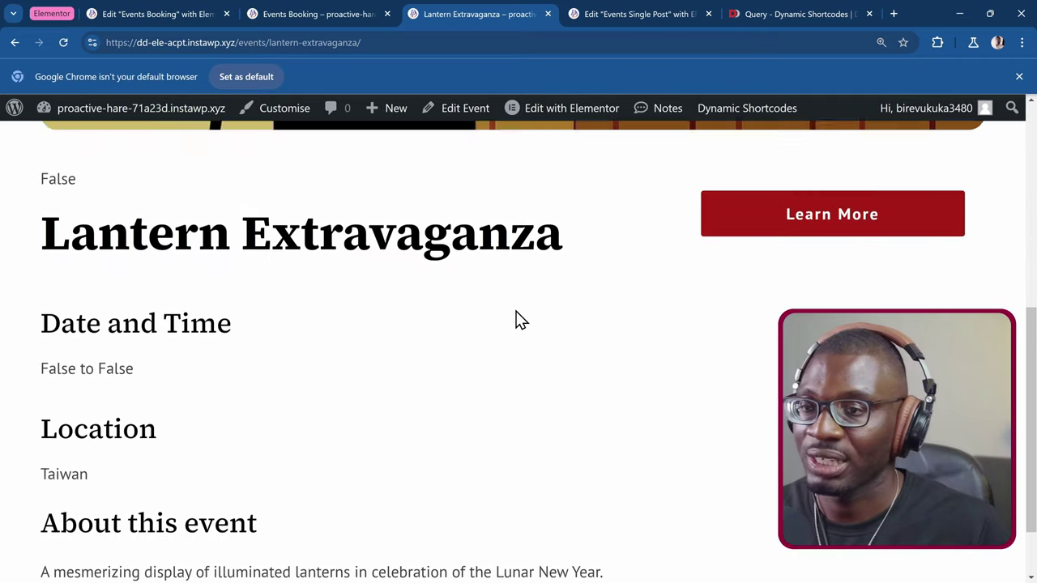
scroll(900, 236, up, 1)
click(857, 269)
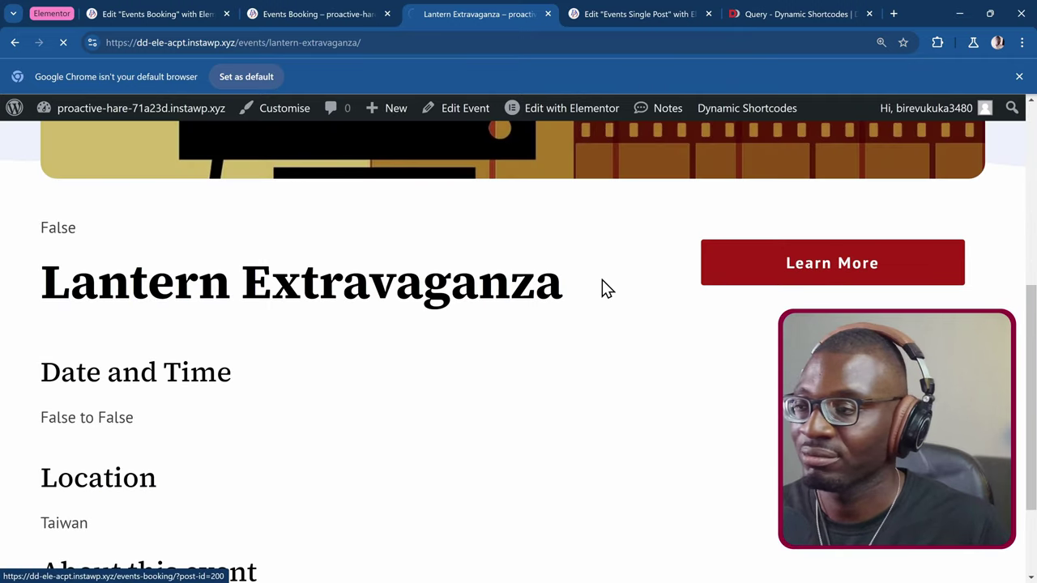
scroll(567, 288, down, 2)
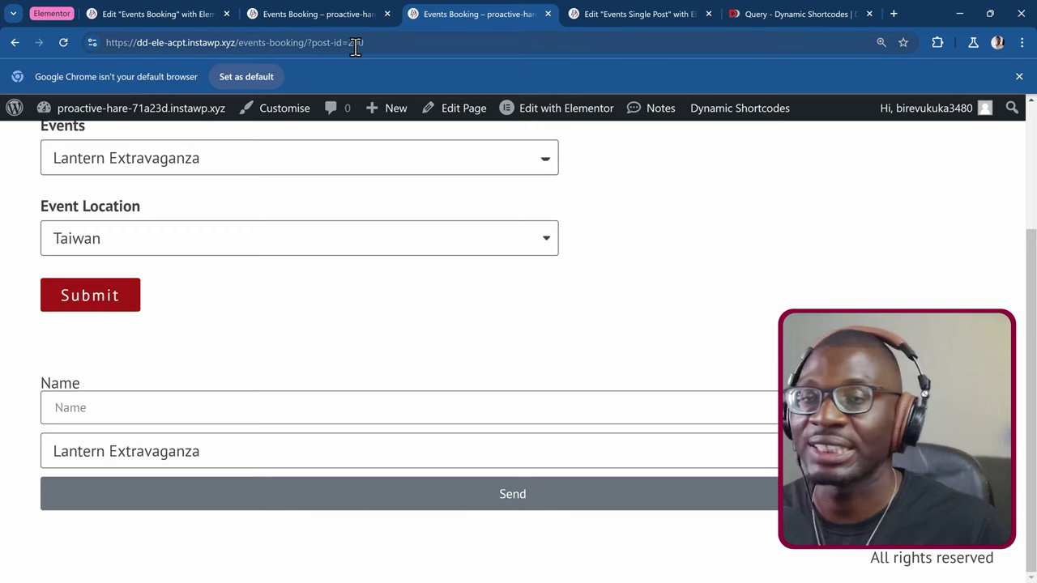
right_click(84, 456)
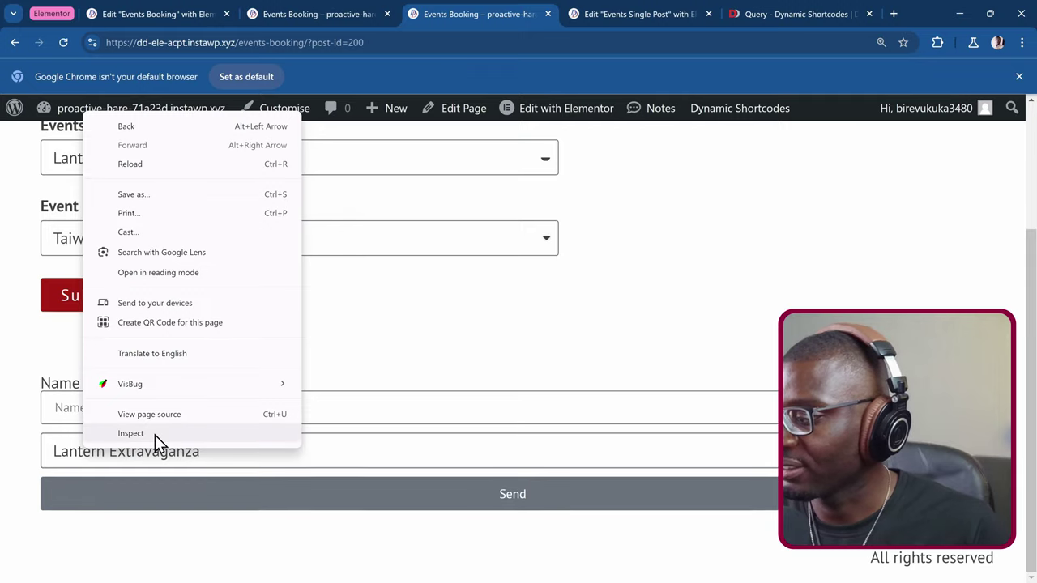
click(155, 435)
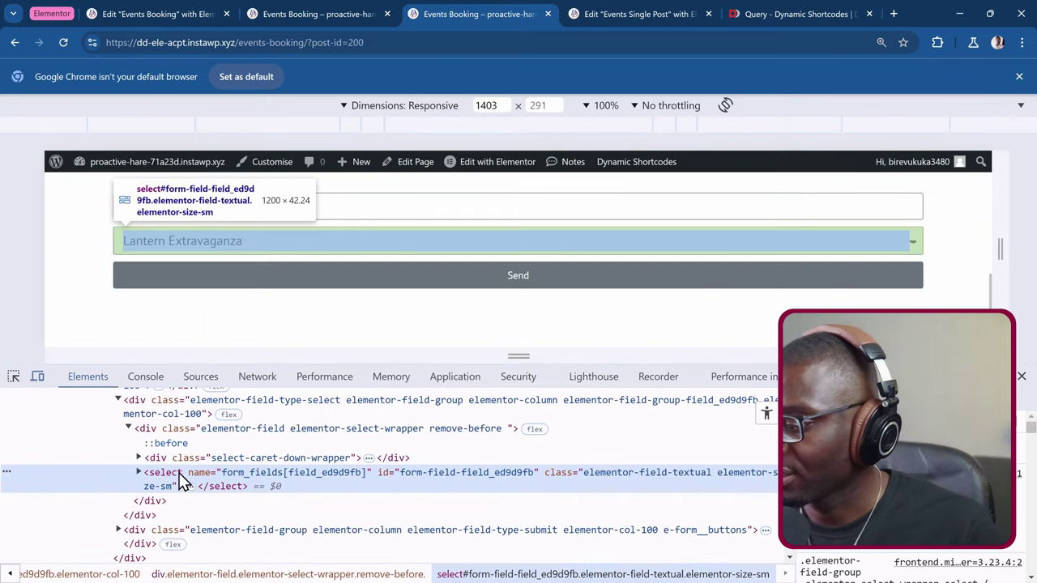
click(138, 472)
scroll(243, 470, down, 5)
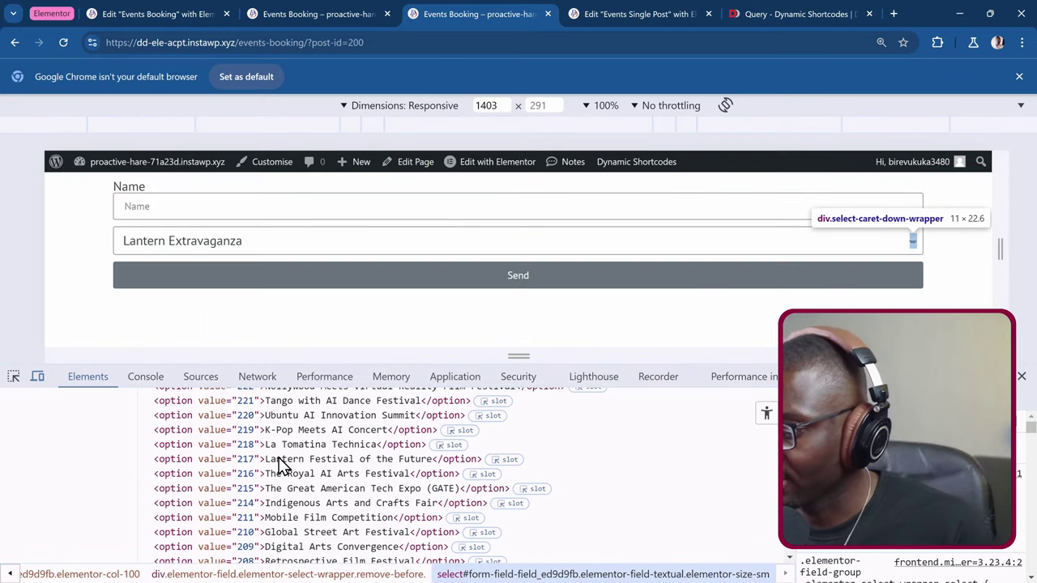
scroll(279, 465, down, 8)
scroll(279, 466, up, 2)
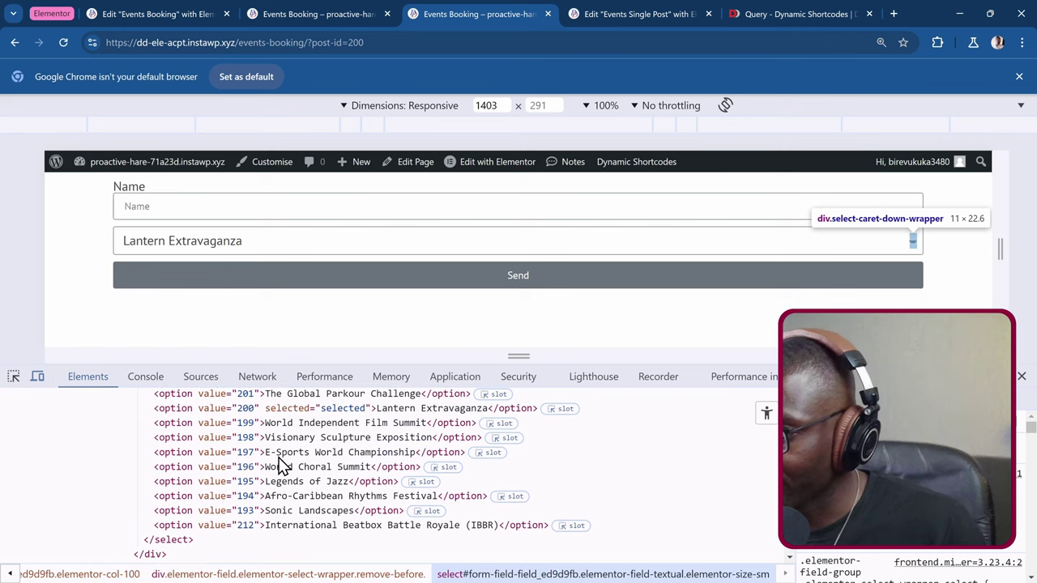
scroll(278, 460, up, 2)
click(244, 478)
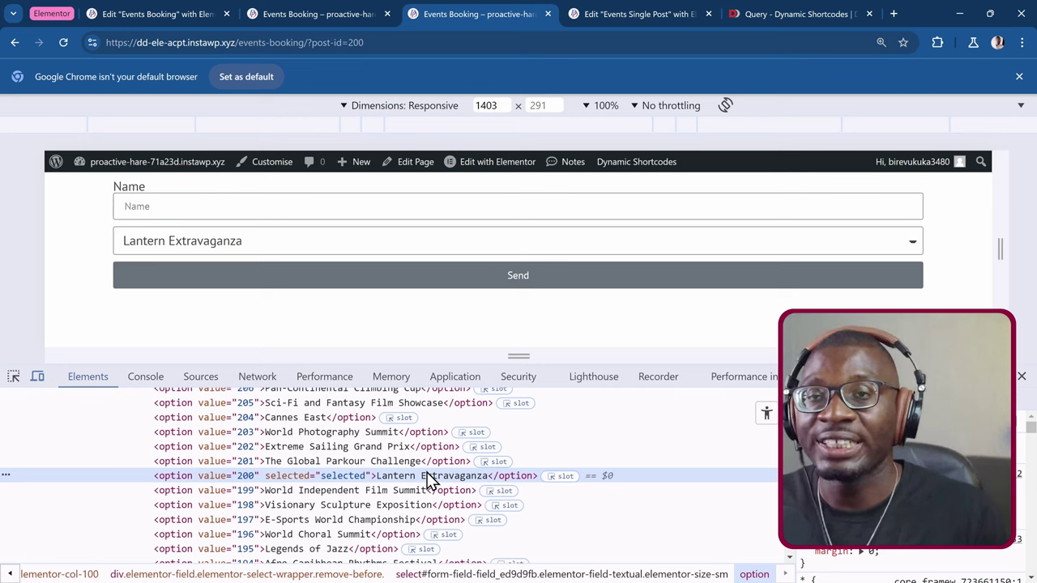
click(1021, 377)
Step: Confirm the event dropdown keeps Lantern Extravaganza and Event Location offers only Taiwan
scroll(424, 411, up, 2)
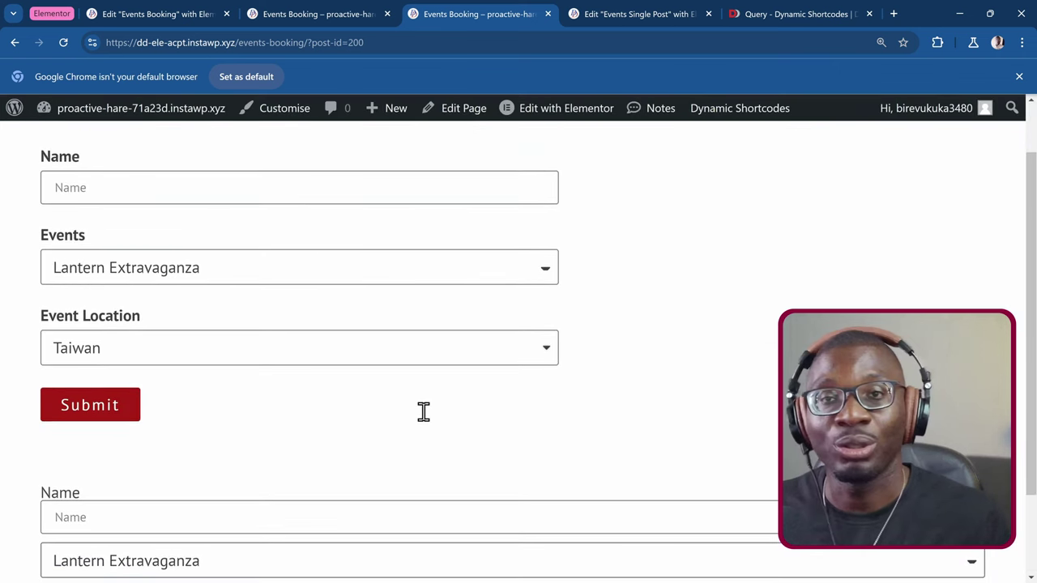
scroll(433, 419, up, 1)
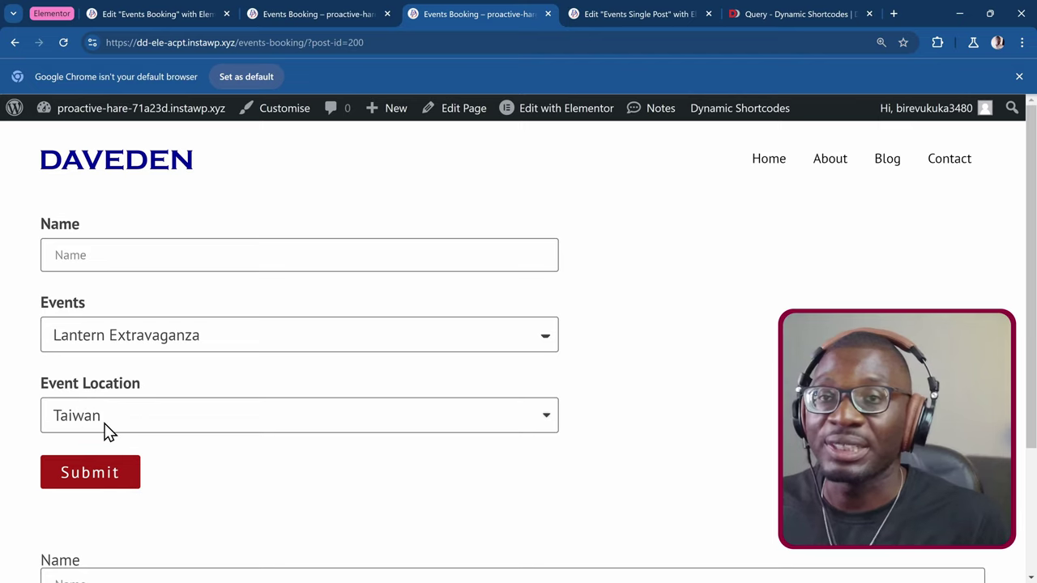
click(174, 340)
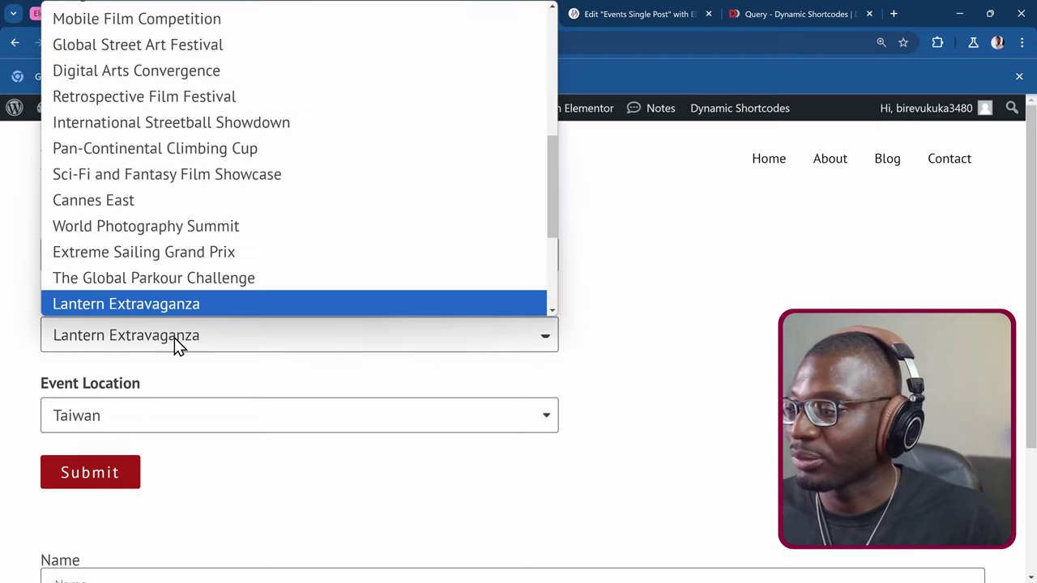
scroll(212, 265, down, 1)
click(188, 257)
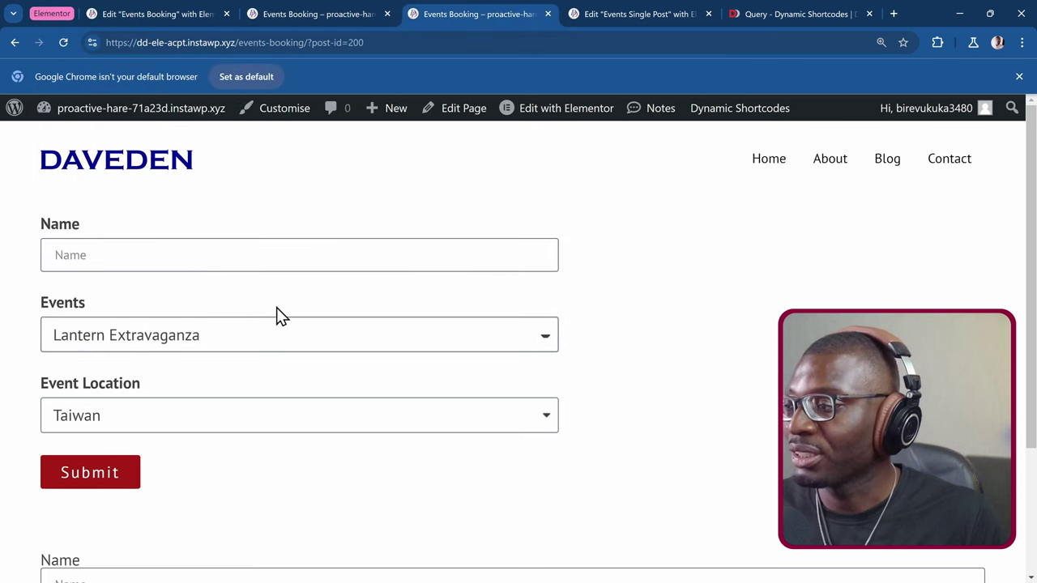
click(158, 416)
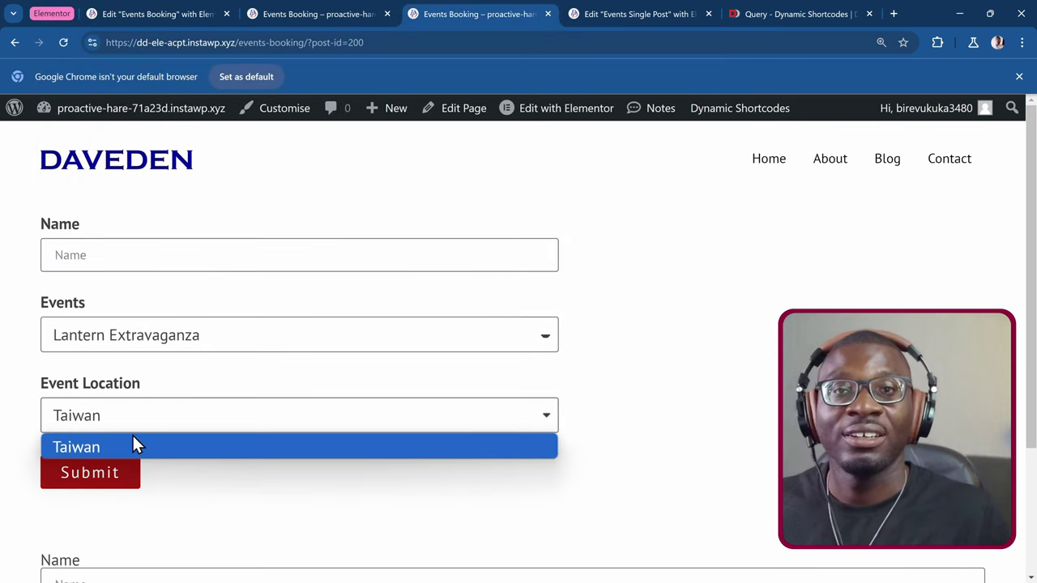